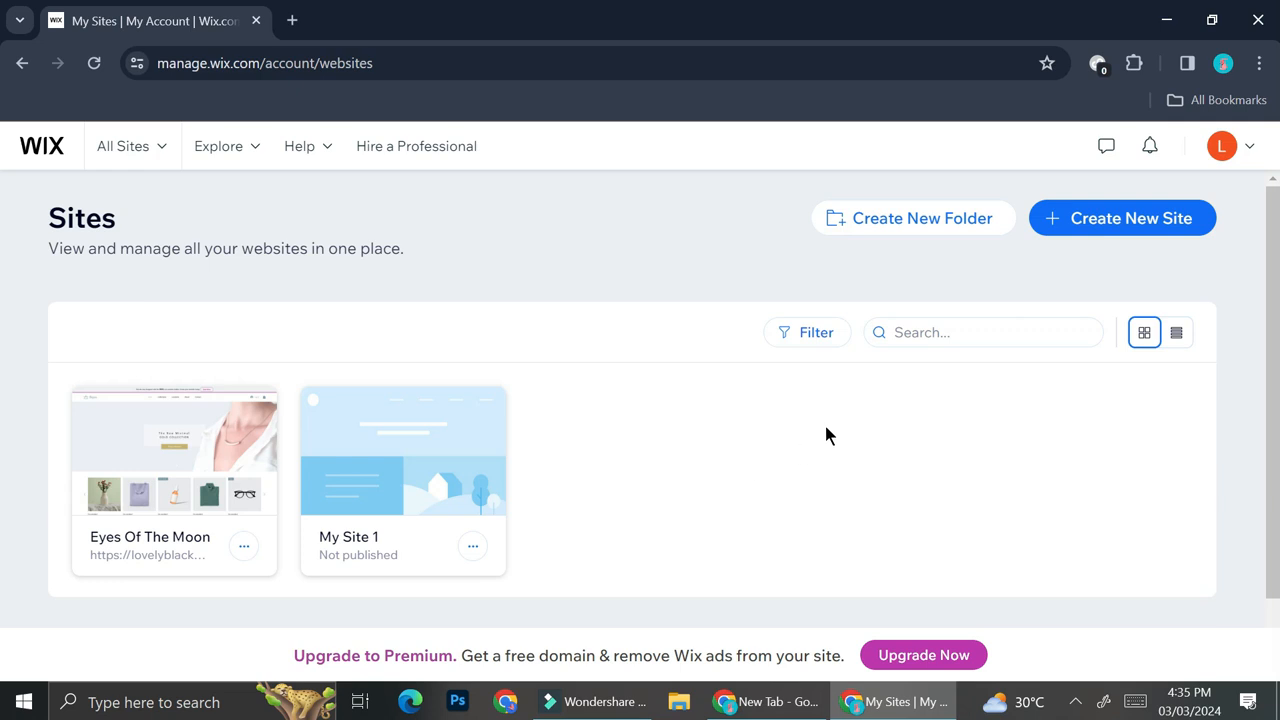
Step: Start creating a new site set up without AI, with Online Store as the starting website type
{"action": "left_click", "coordinate": [1107, 232]}
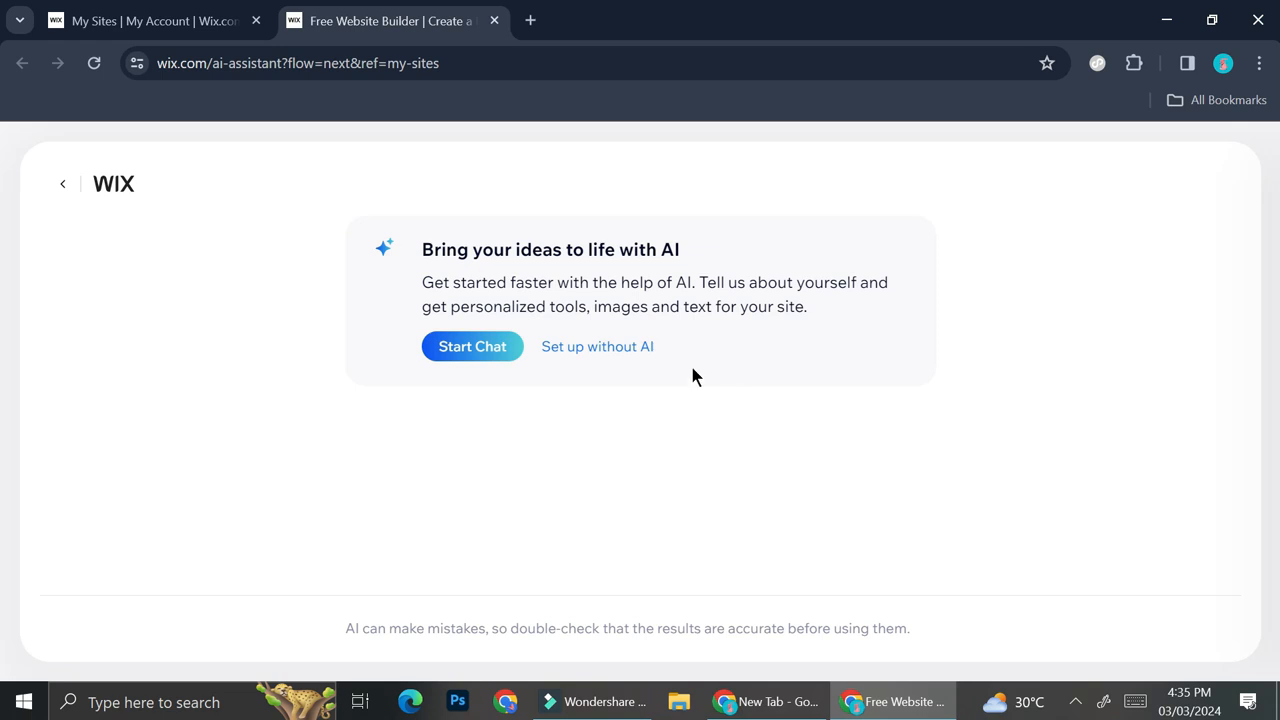
{"action": "left_click", "coordinate": [607, 348]}
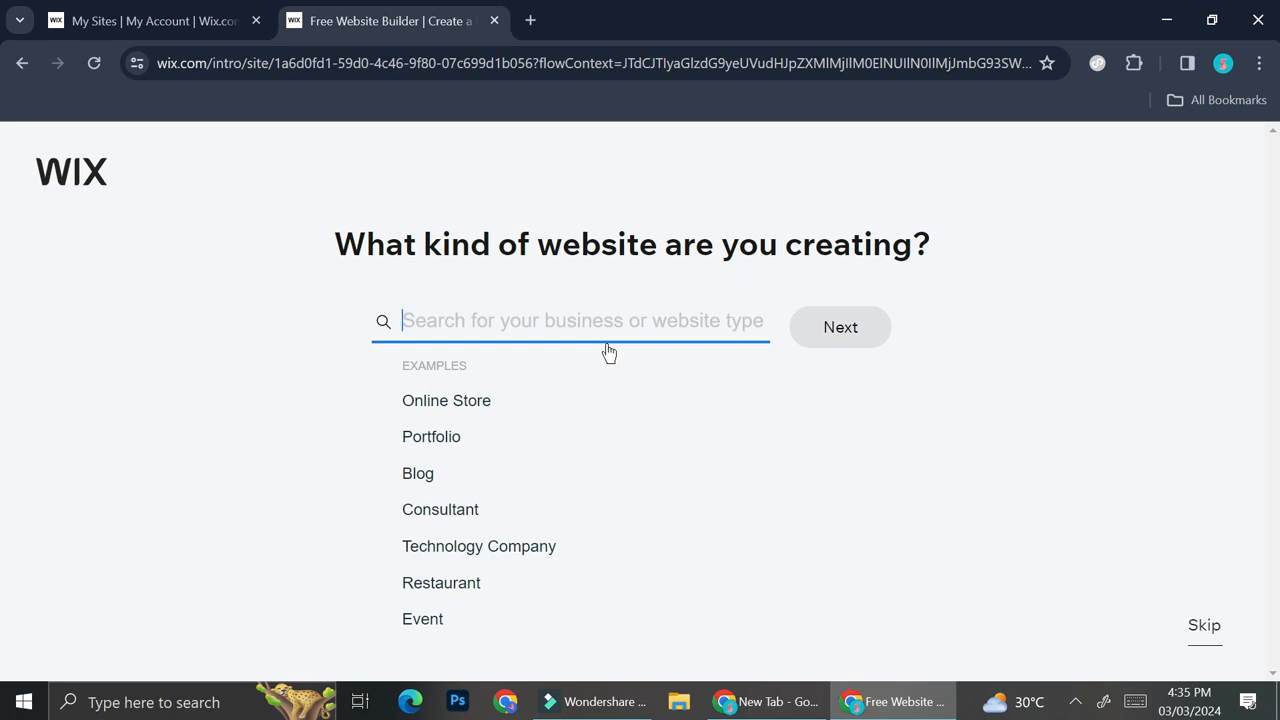
{"action": "left_click", "coordinate": [452, 404]}
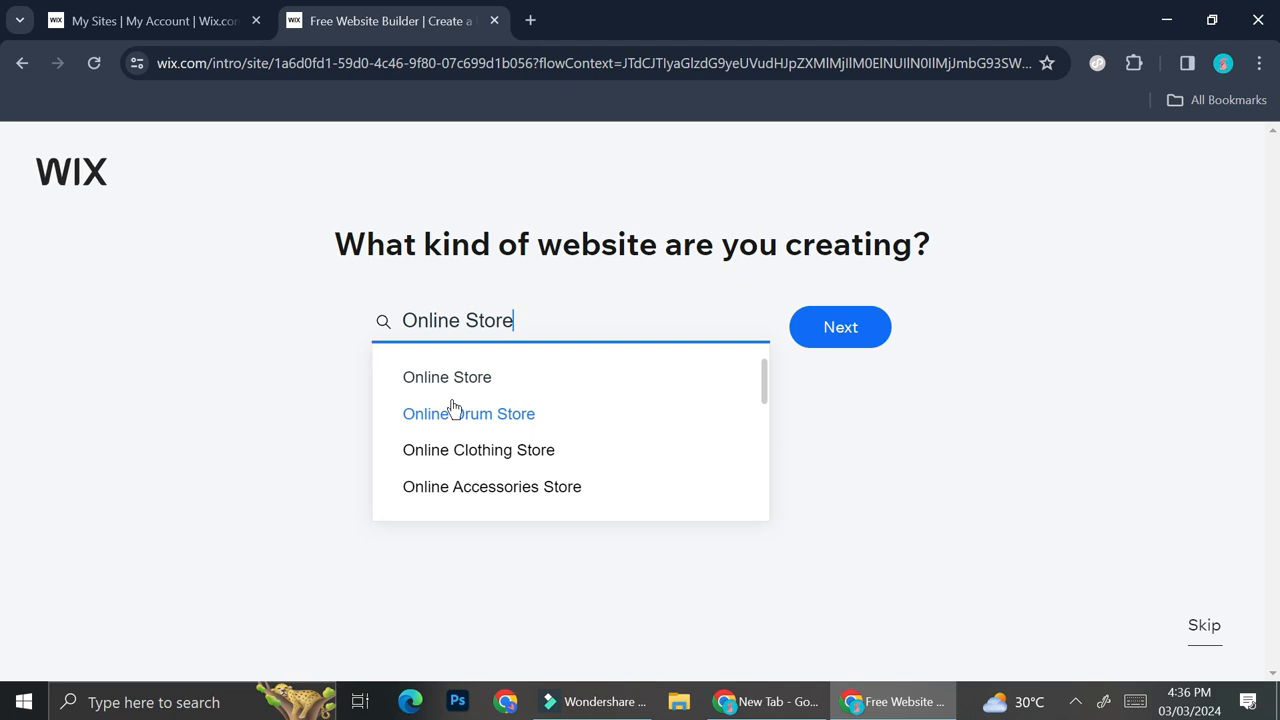
Step: Narrow the website type to Online Beauty Store from the suggested types and continue to the store setup
{"action": "scroll", "coordinate": [583, 431], "scroll_direction": "down", "scroll_amount": 1}
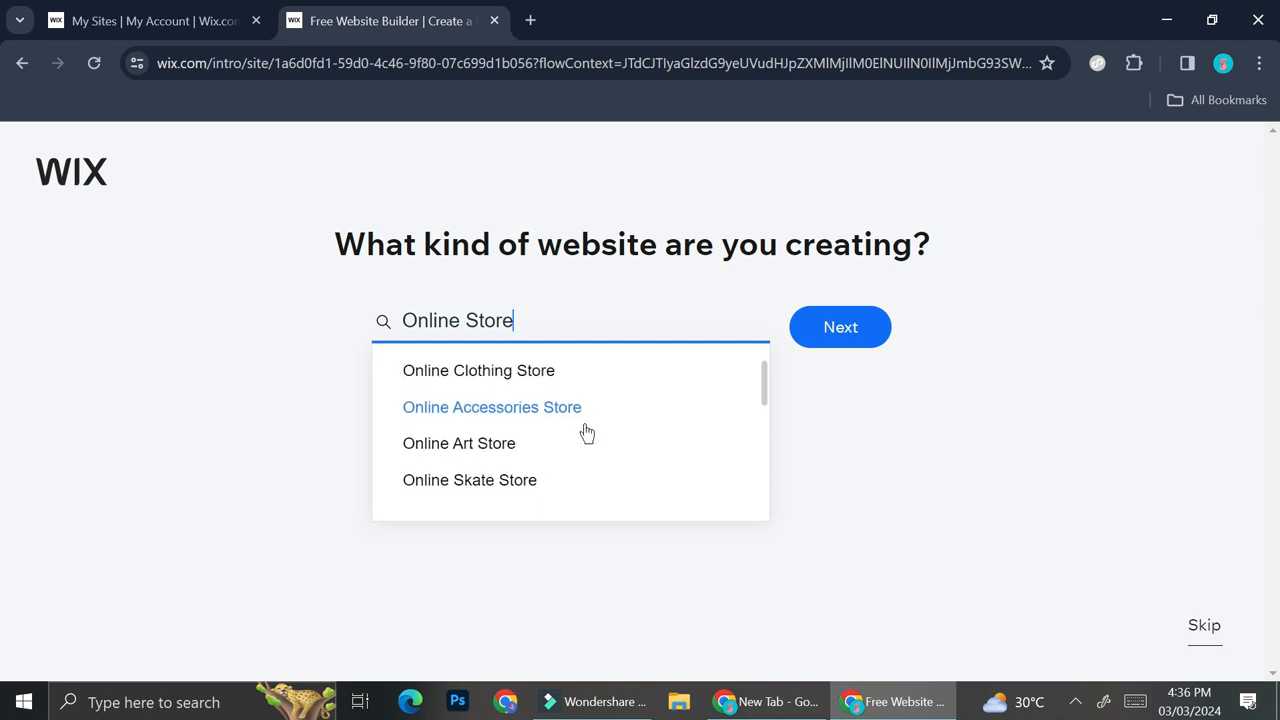
{"action": "scroll", "coordinate": [586, 431], "scroll_direction": "up", "scroll_amount": 1}
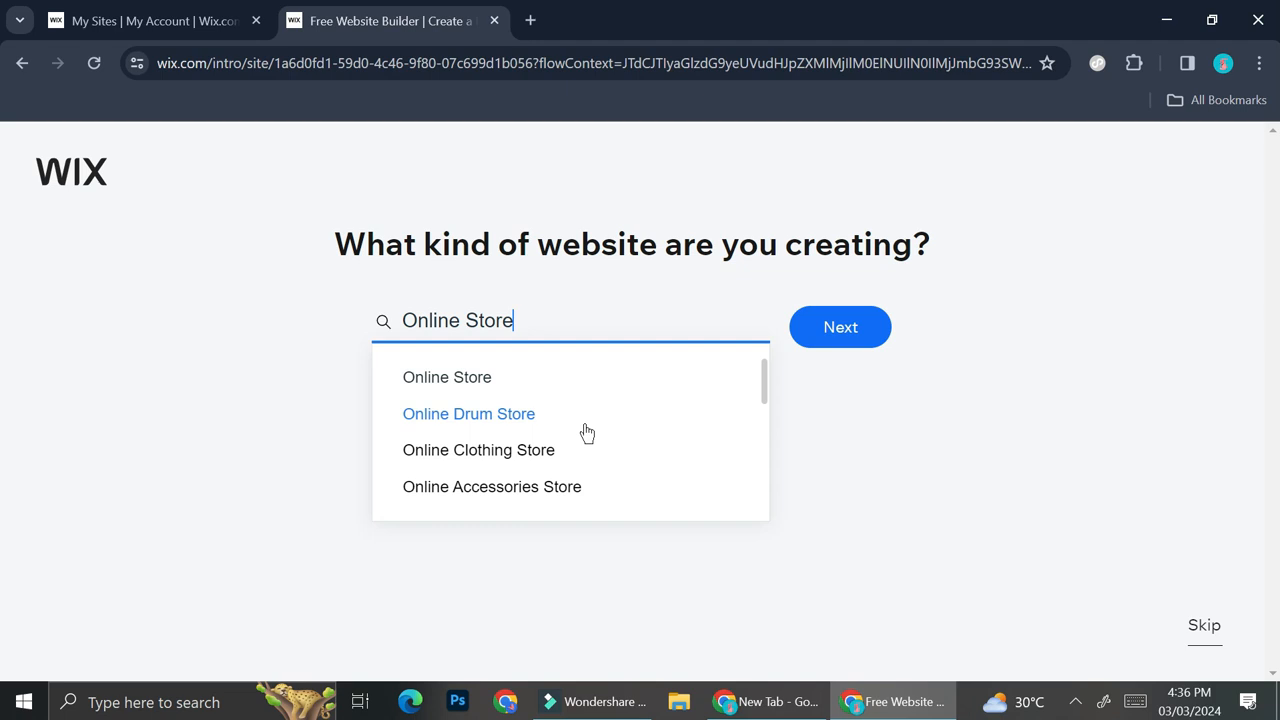
{"action": "scroll", "coordinate": [586, 432], "scroll_direction": "down", "scroll_amount": 1}
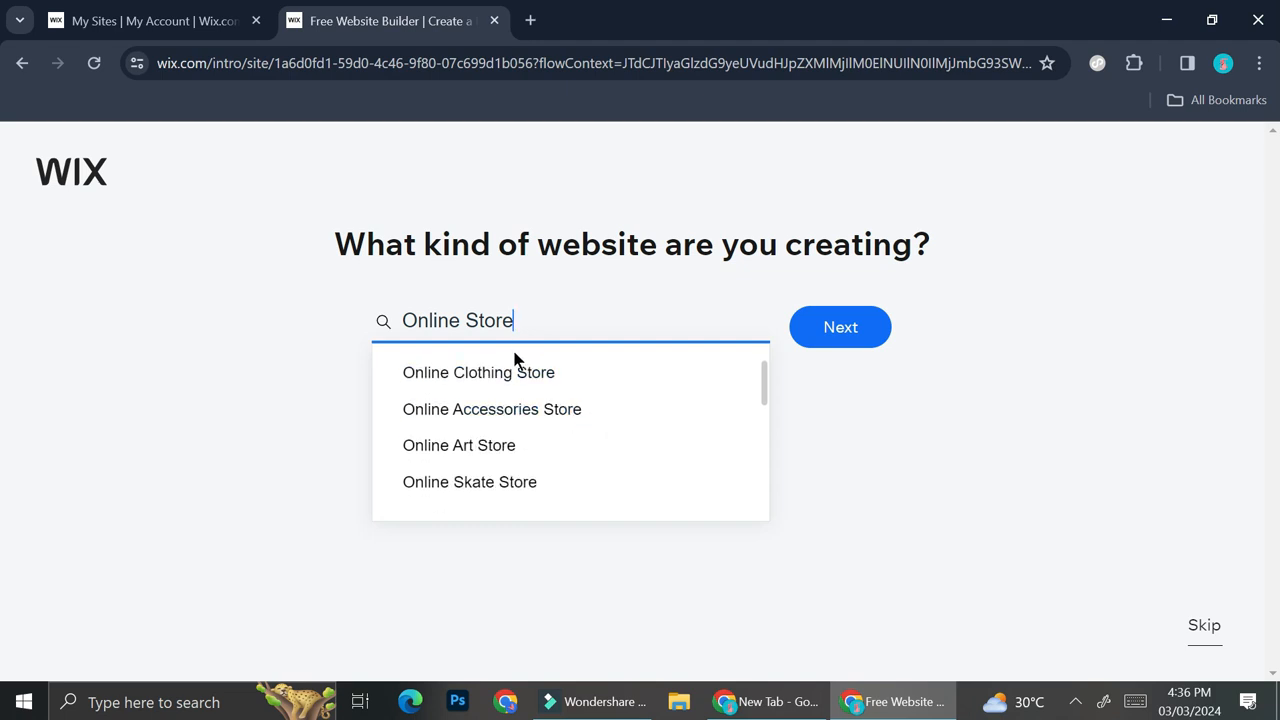
{"action": "scroll", "coordinate": [526, 405], "scroll_direction": "down", "scroll_amount": 2}
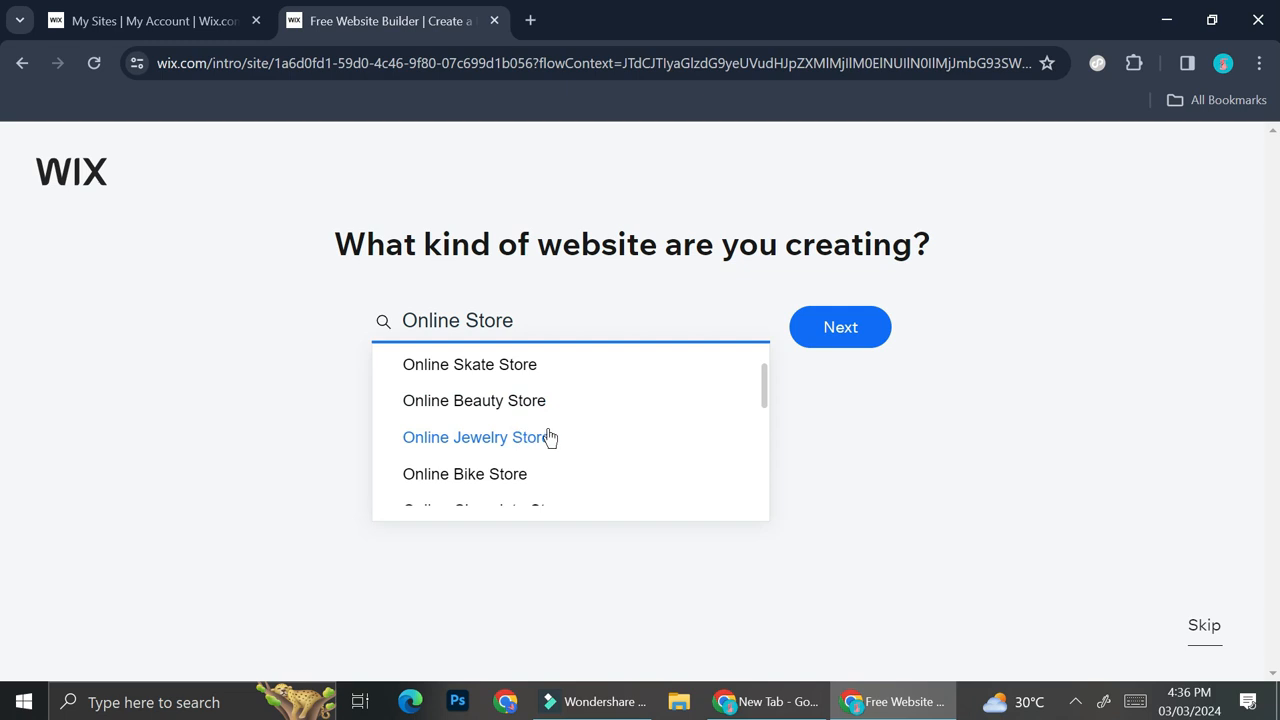
{"action": "scroll", "coordinate": [551, 439], "scroll_direction": "down", "scroll_amount": 1}
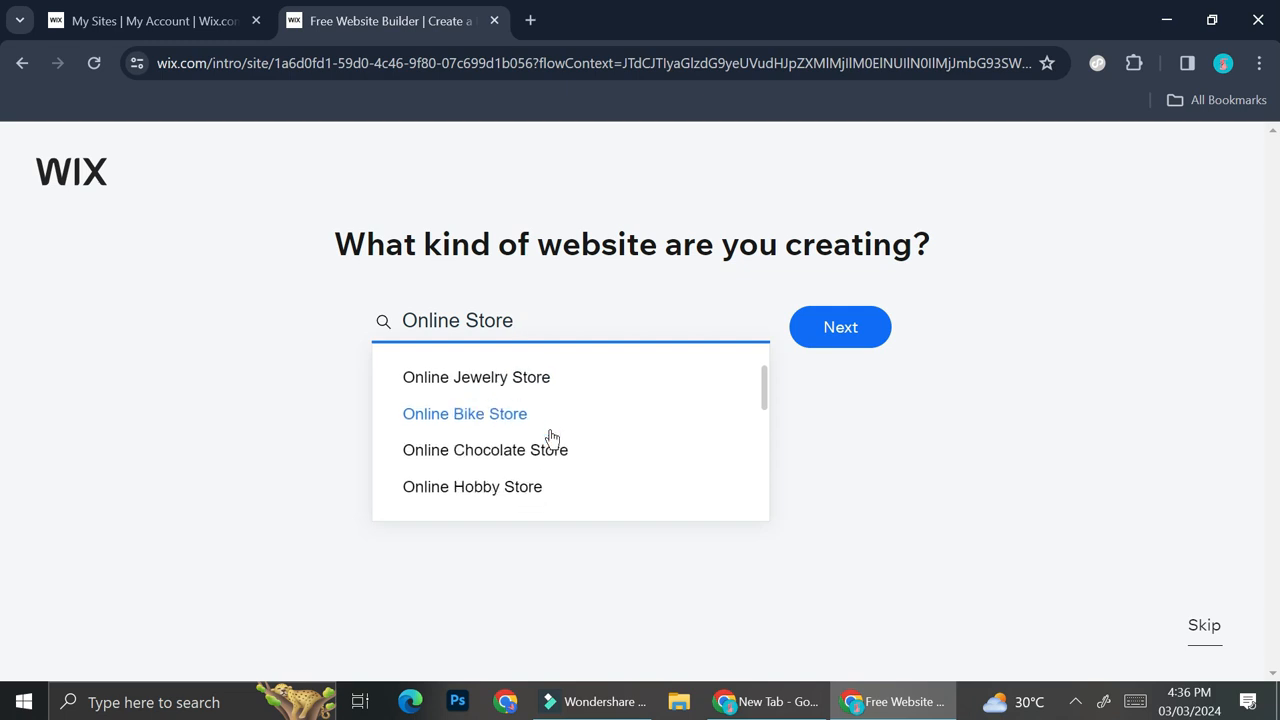
{"action": "scroll", "coordinate": [551, 438], "scroll_direction": "down", "scroll_amount": 1}
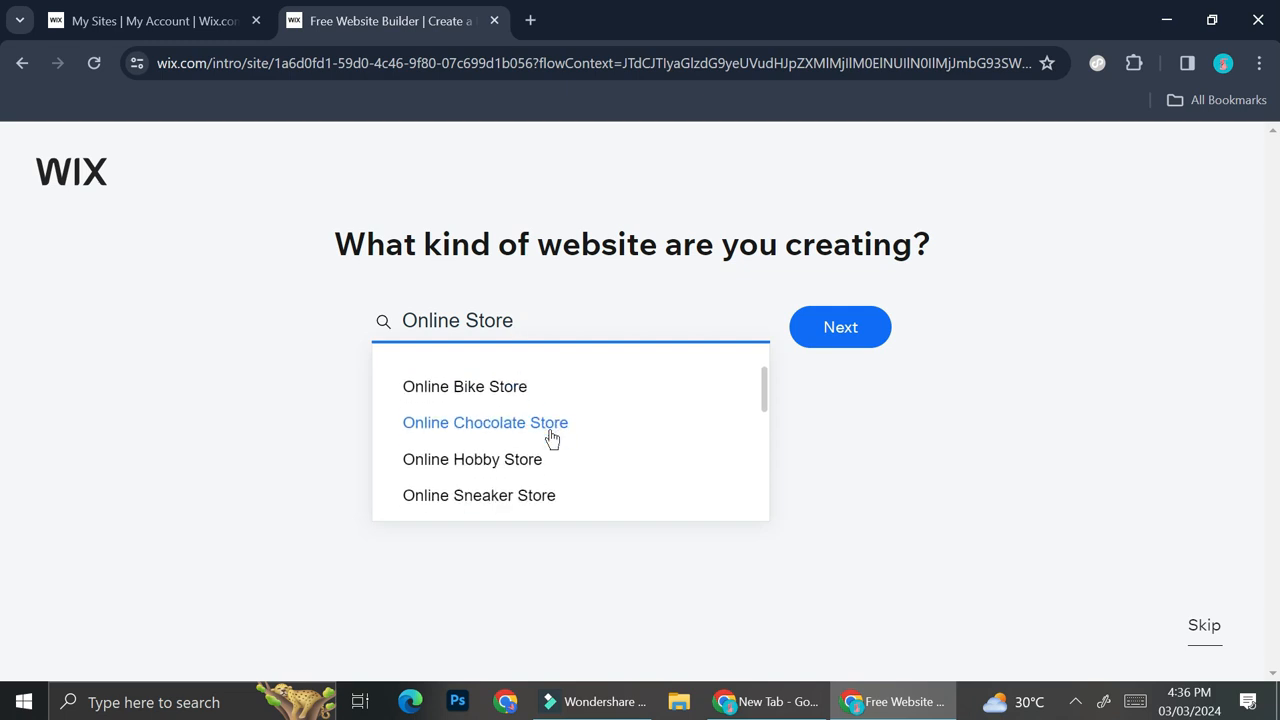
{"action": "scroll", "coordinate": [551, 438], "scroll_direction": "up", "scroll_amount": 2}
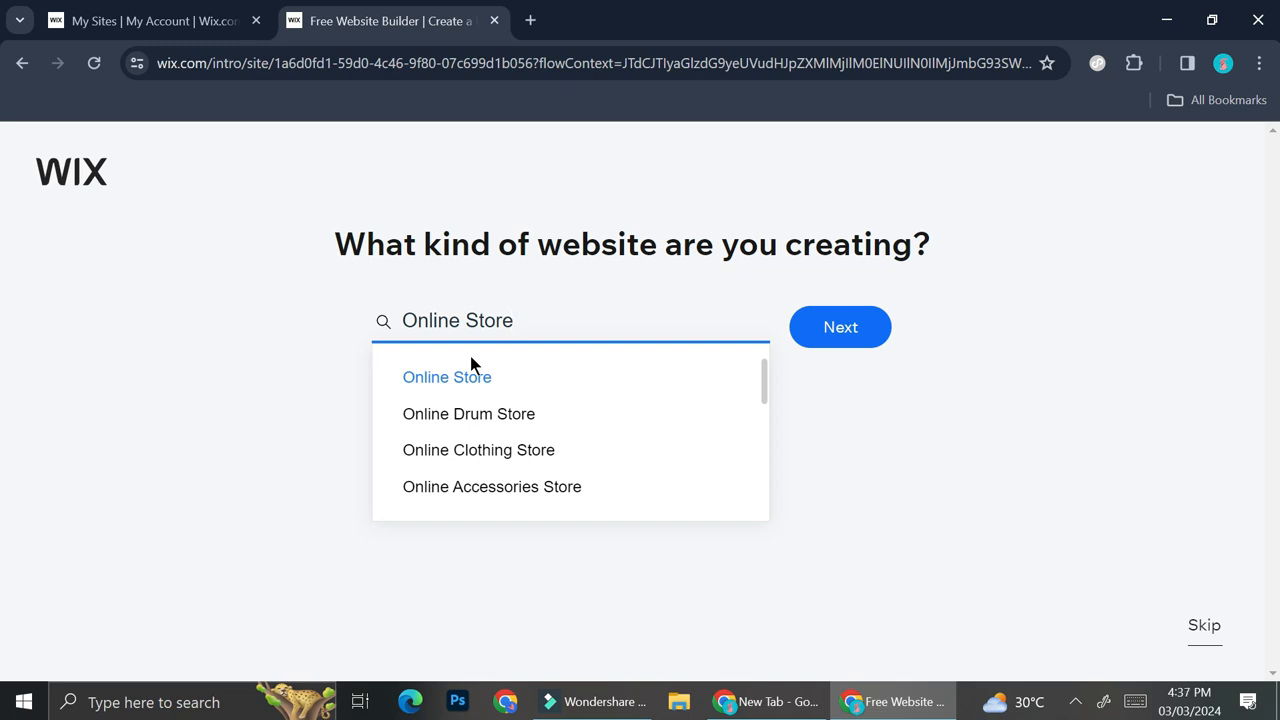
{"action": "scroll", "coordinate": [498, 447], "scroll_direction": "down", "scroll_amount": 1}
{"action": "scroll", "coordinate": [534, 468], "scroll_direction": "down", "scroll_amount": 1}
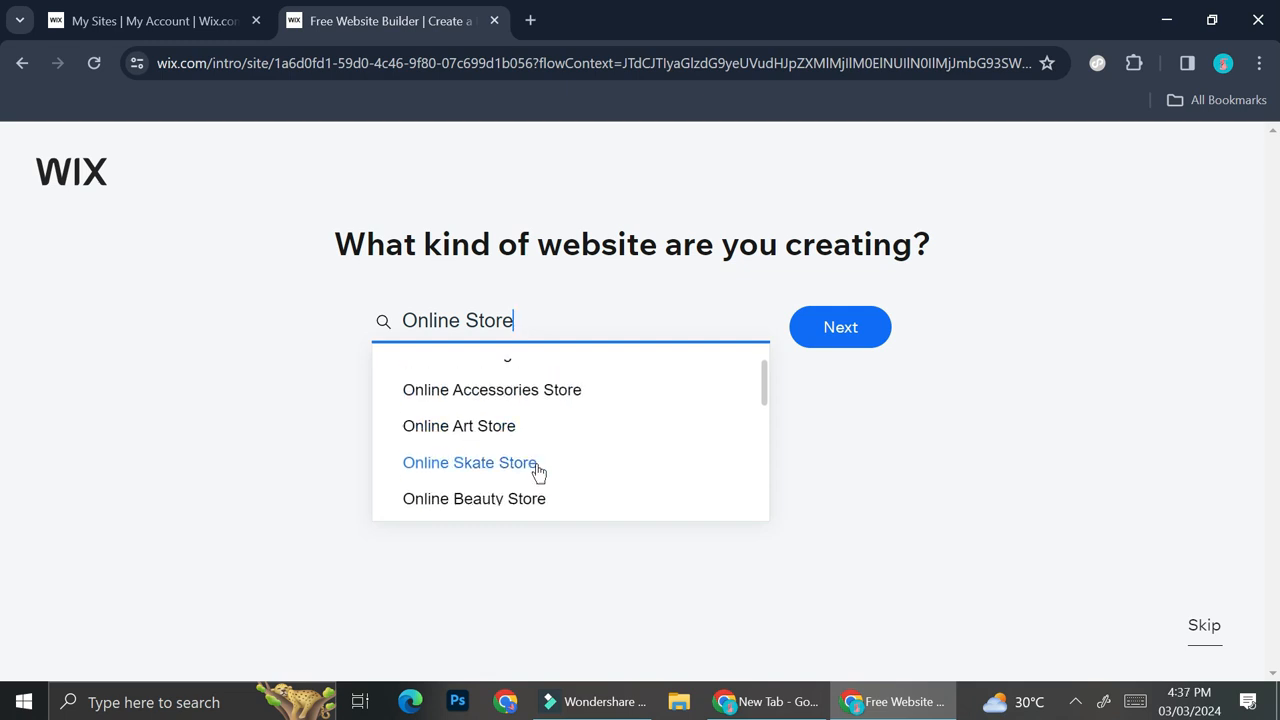
{"action": "left_click", "coordinate": [526, 421]}
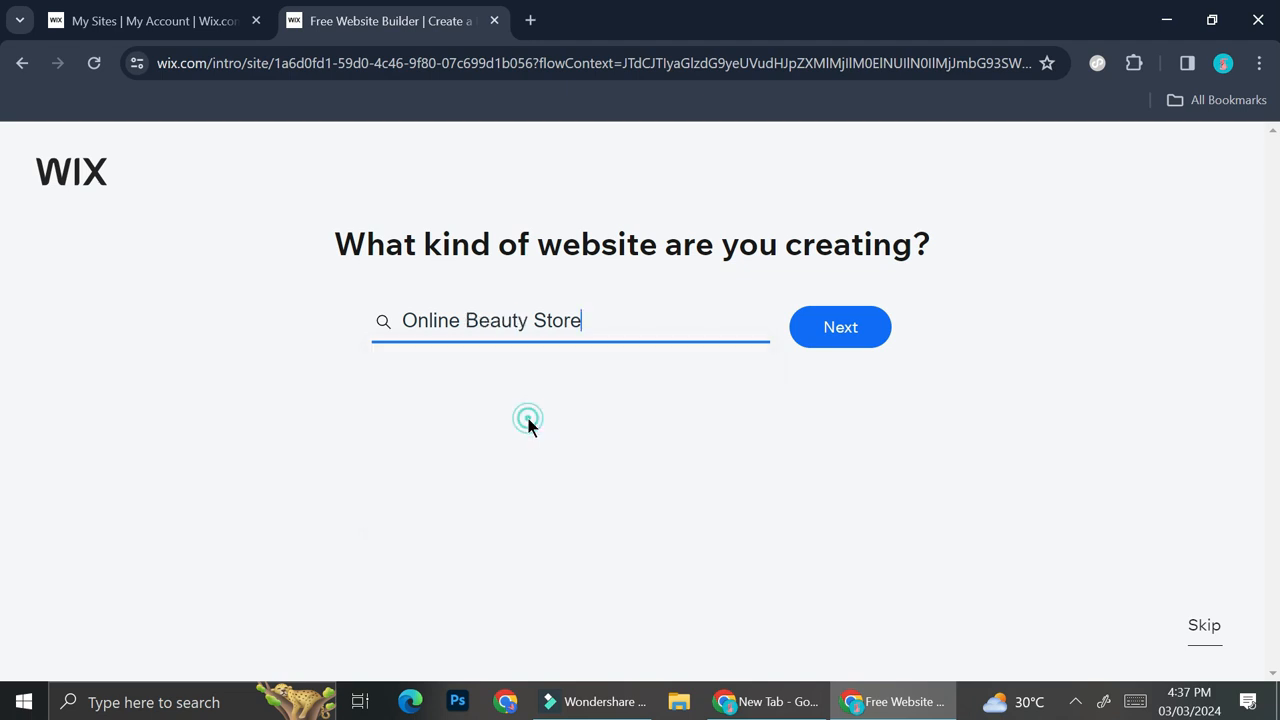
{"action": "left_click", "coordinate": [858, 330]}
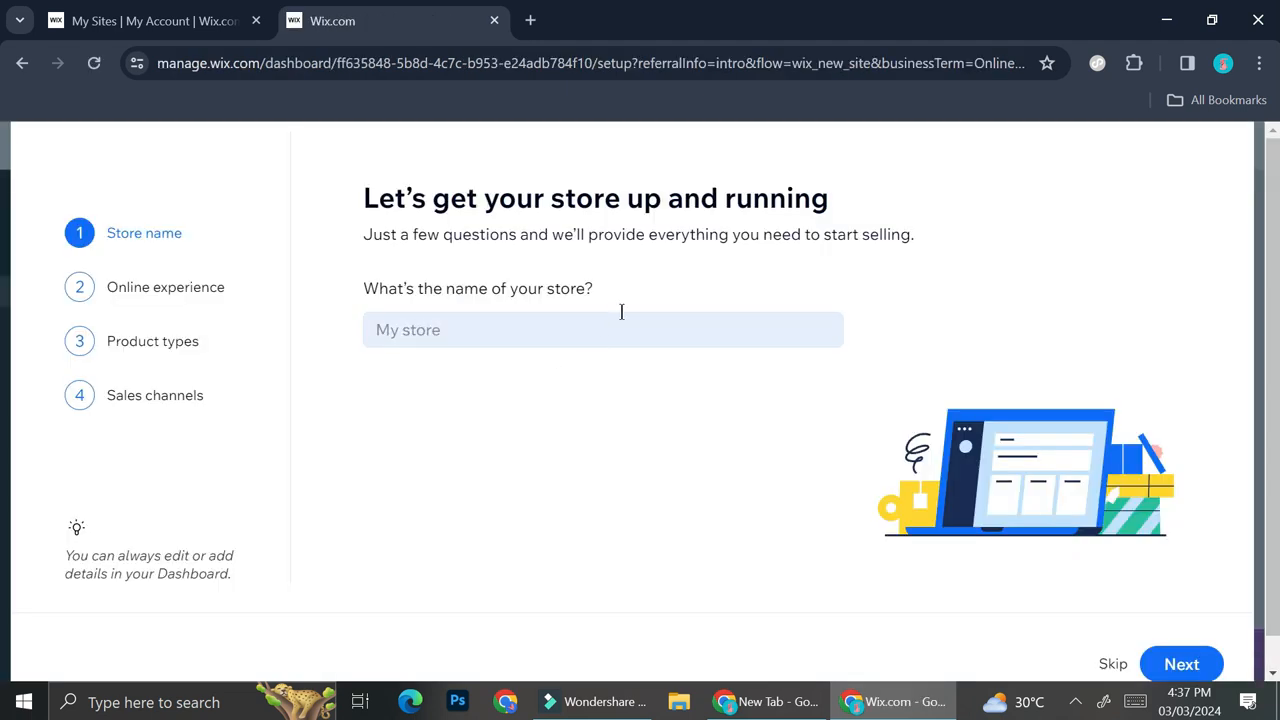
Step: Name the store Sun Beaute and continue to the online experience question
{"action": "left_click", "coordinate": [521, 333]}
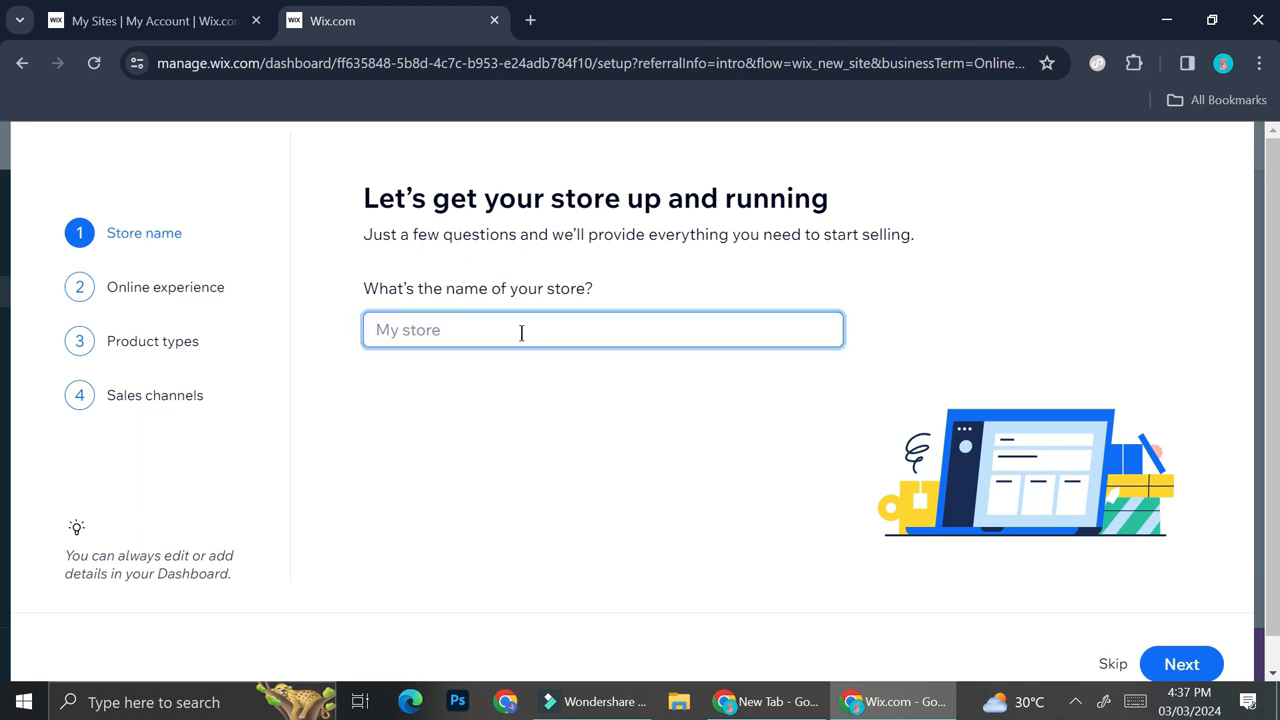
{"action": "type", "text": "Sun Beaute"}
{"action": "left_click", "coordinate": [1158, 665]}
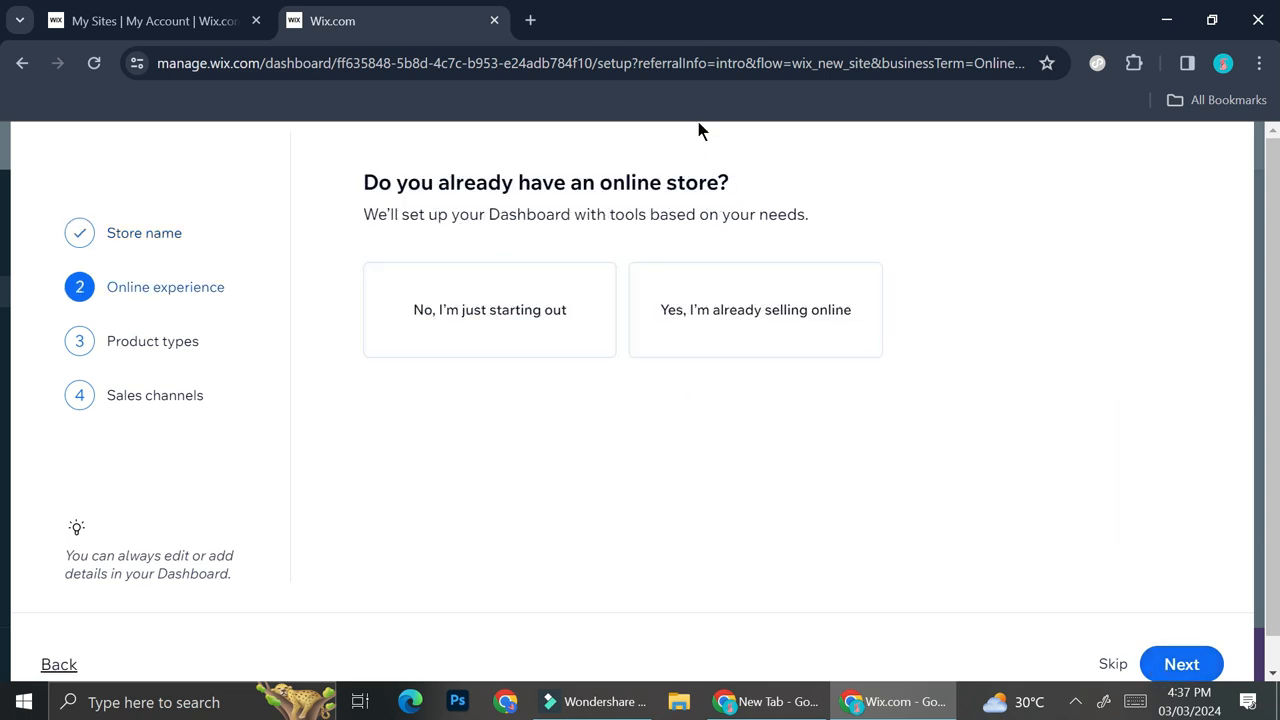
Step: Answer that the business is just starting out and that it will sell physical products
{"action": "left_click", "coordinate": [538, 325]}
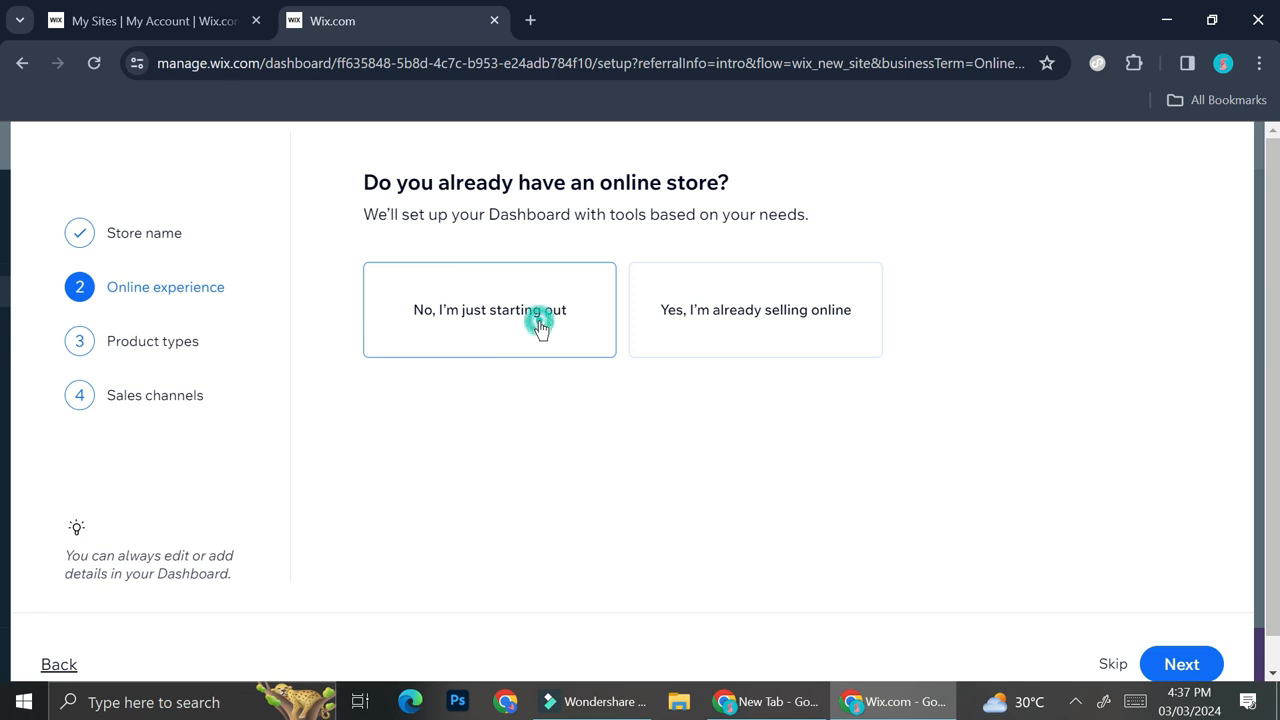
{"action": "left_click", "coordinate": [1182, 665]}
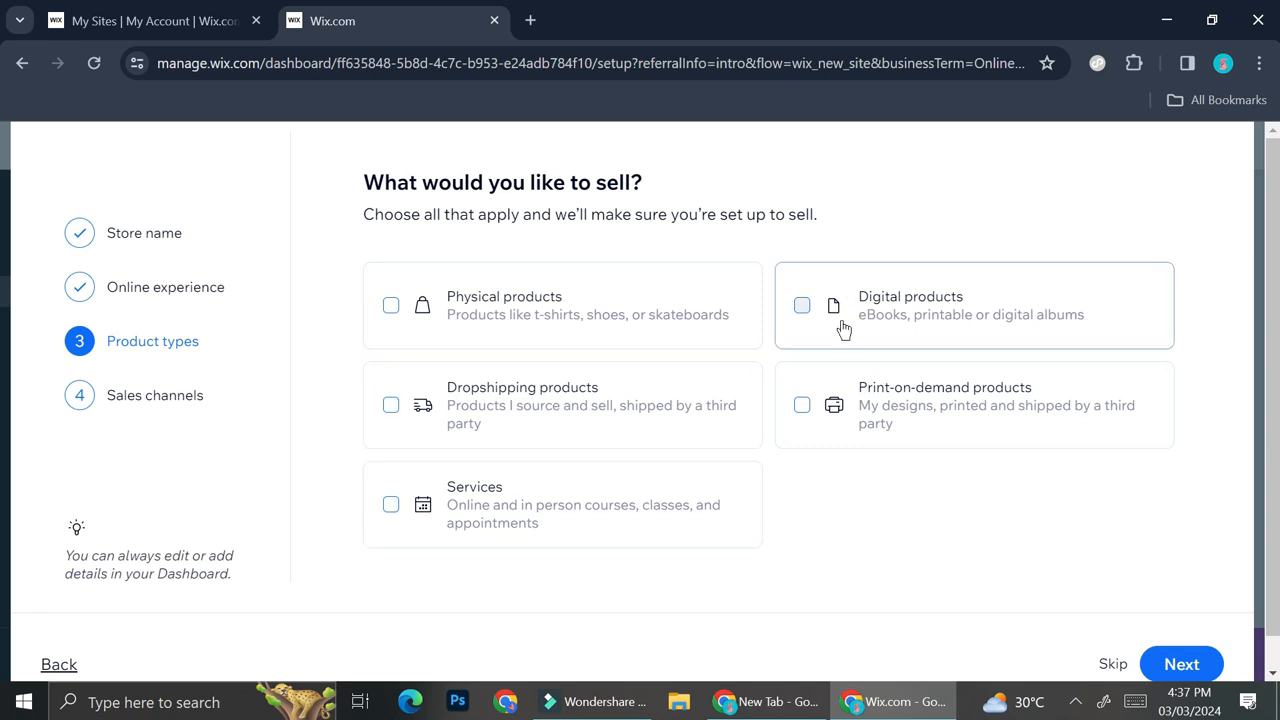
{"action": "left_click", "coordinate": [654, 315]}
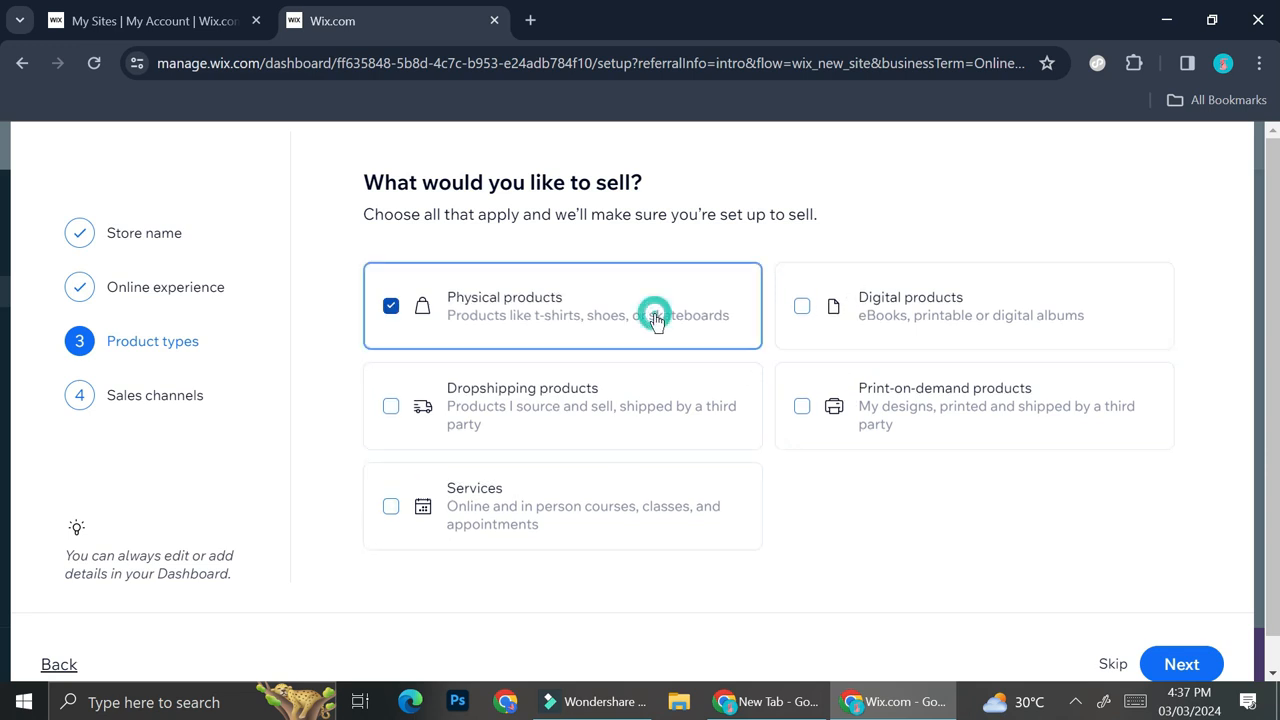
{"action": "left_click", "coordinate": [1166, 668]}
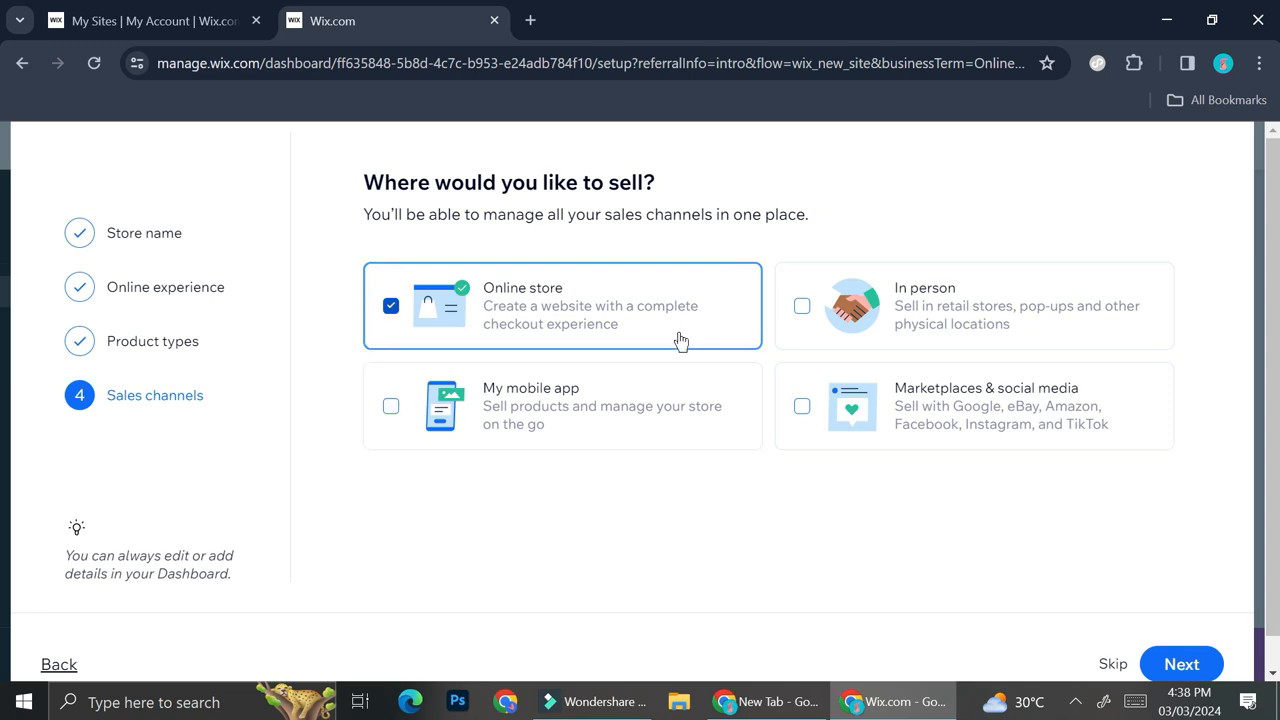
Step: Add Marketplaces & social media as a sales channel alongside the online store, and finish the questionnaire to reach the dashboard
{"action": "left_click", "coordinate": [674, 401]}
{"action": "left_click", "coordinate": [847, 305]}
{"action": "left_click", "coordinate": [847, 412]}
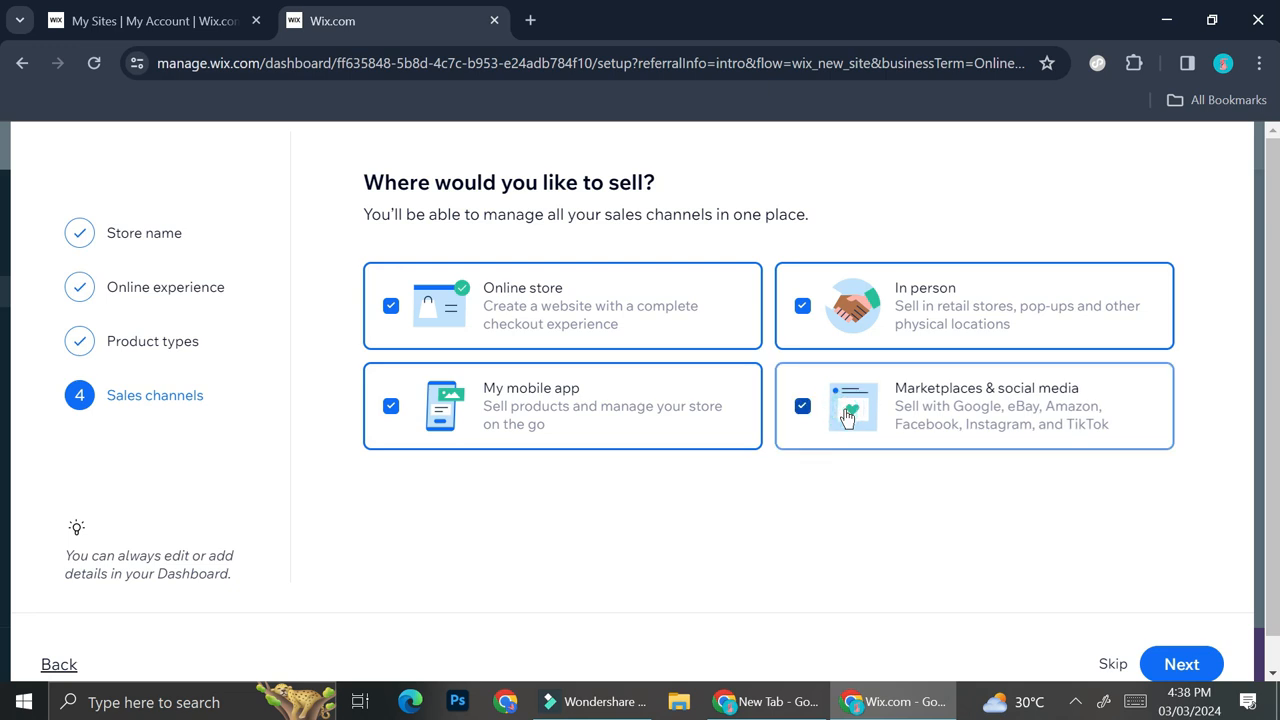
{"action": "left_click", "coordinate": [508, 385]}
{"action": "left_click", "coordinate": [900, 268]}
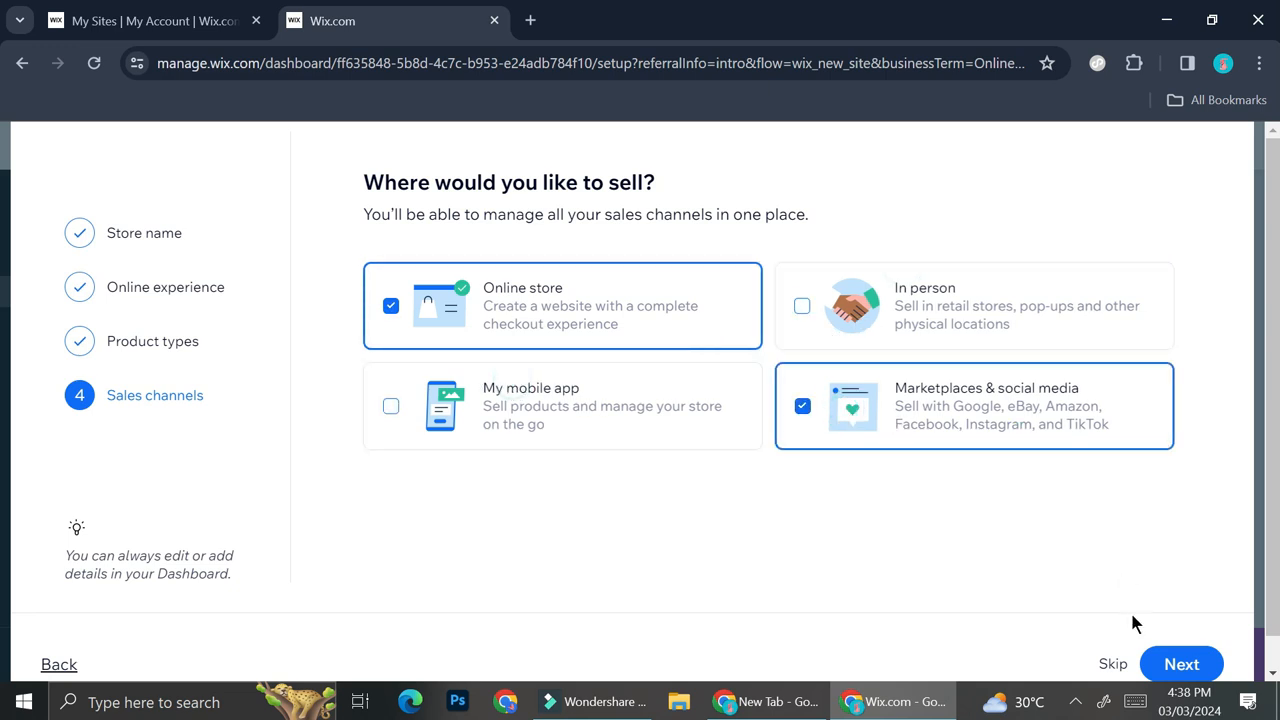
{"action": "left_click", "coordinate": [1150, 662]}
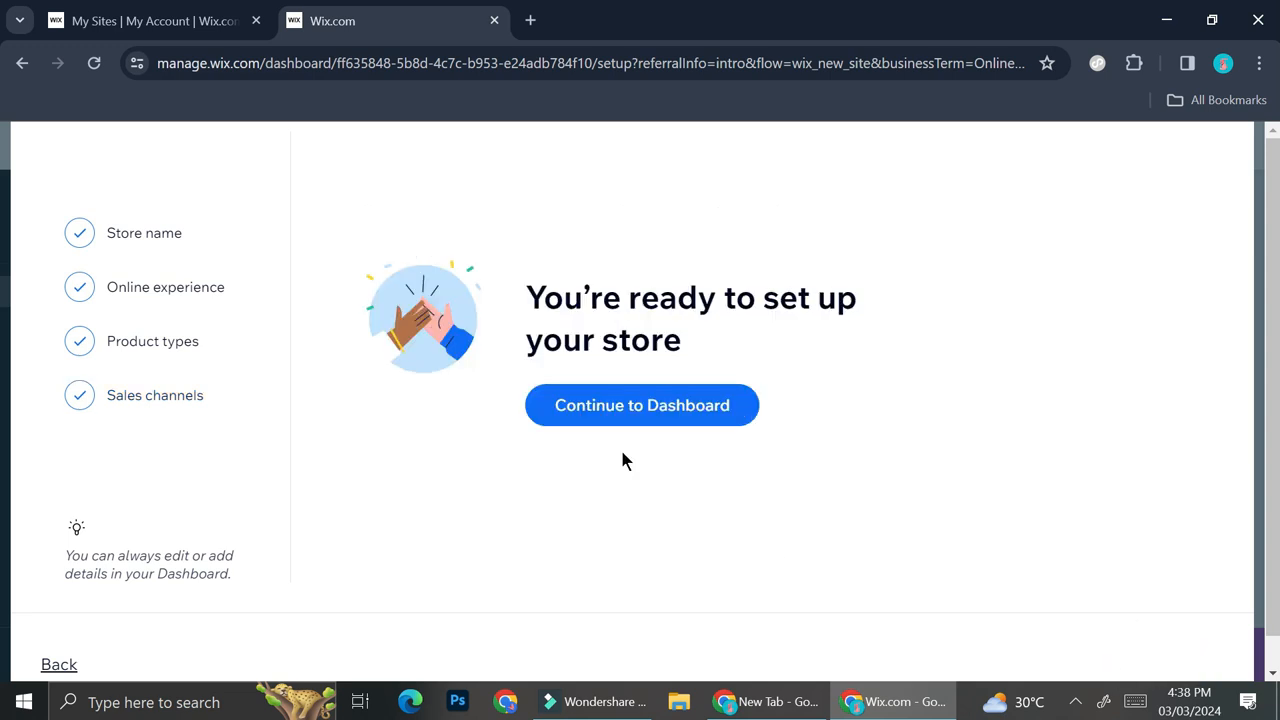
{"action": "left_click", "coordinate": [608, 410]}
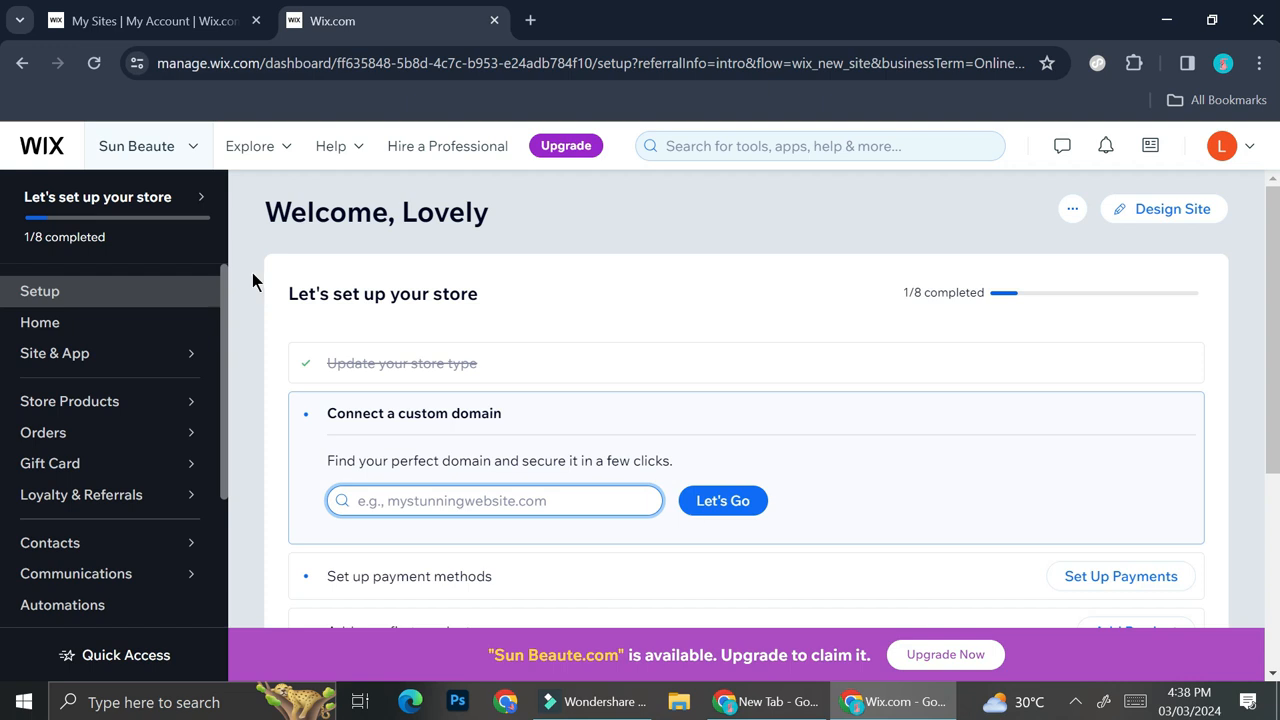
Step: Examine the dashboard's navigation sections, including Gift Card, Analytics & Reports, and Billing & Payments
{"action": "scroll", "coordinate": [129, 405], "scroll_direction": "down", "scroll_amount": 3}
{"action": "mouse_move", "coordinate": [130, 403]}
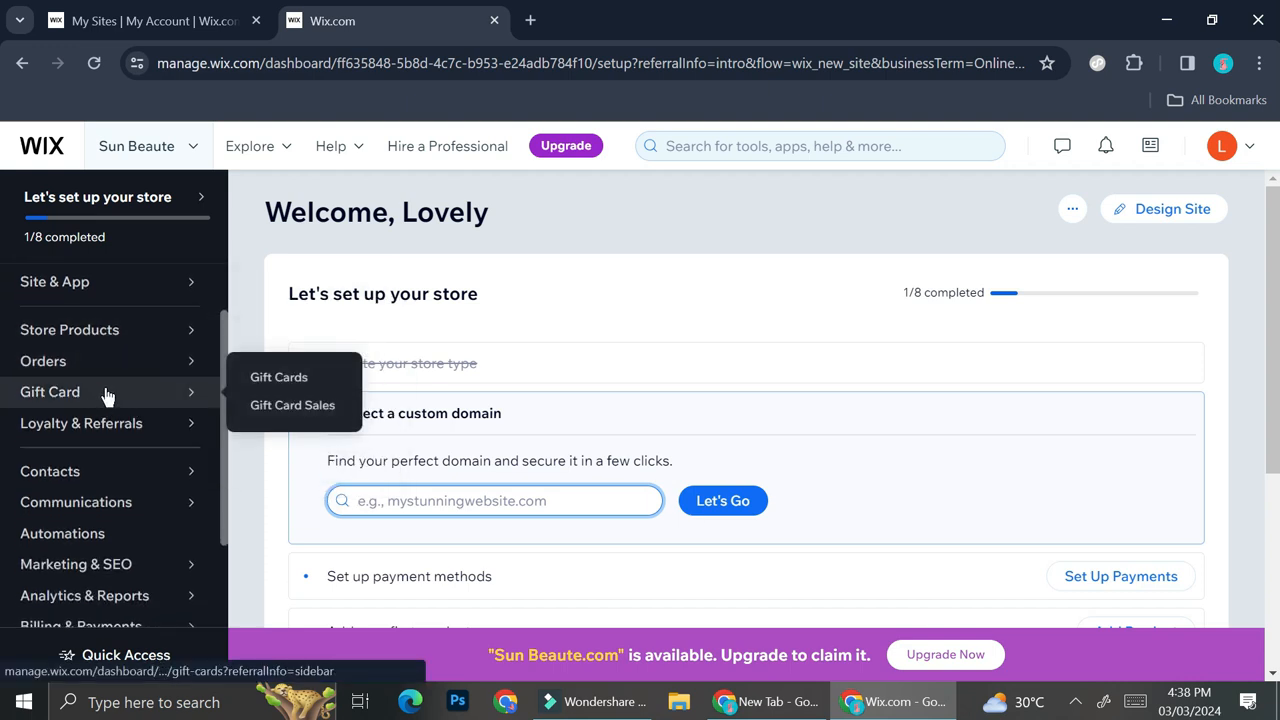
{"action": "scroll", "coordinate": [107, 397], "scroll_direction": "down", "scroll_amount": 1}
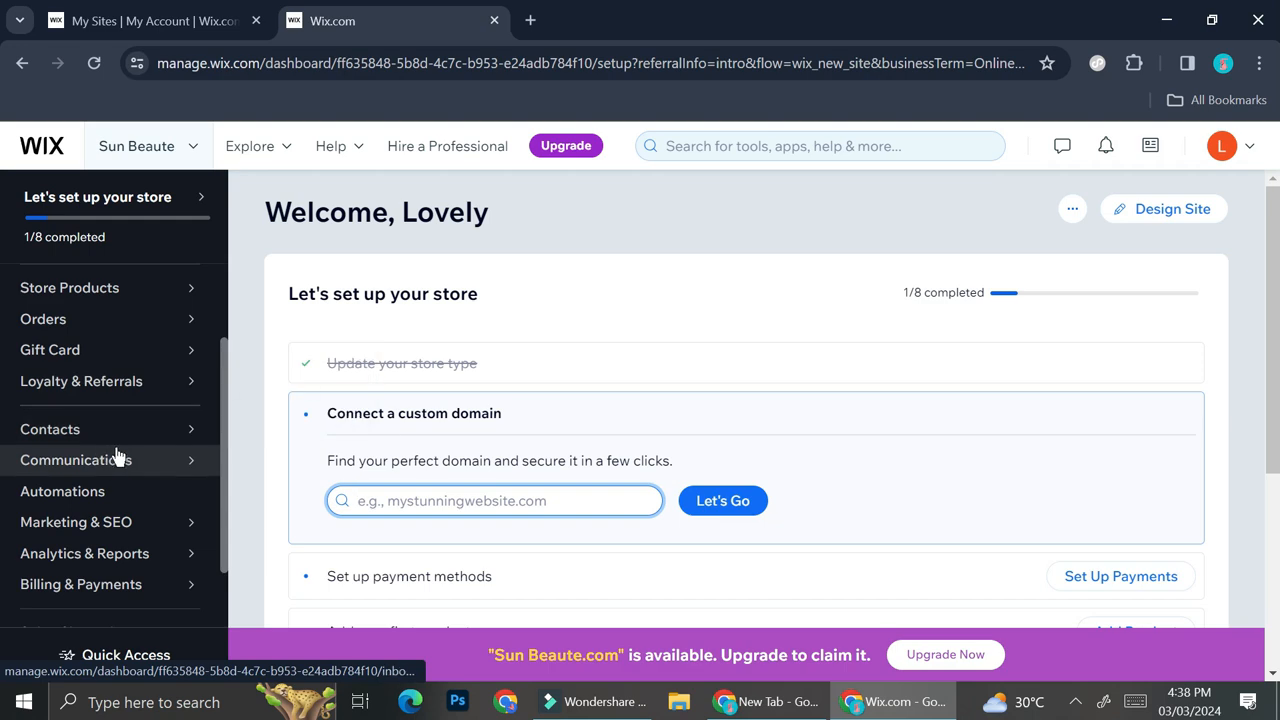
{"action": "scroll", "coordinate": [118, 440], "scroll_direction": "down", "scroll_amount": 2}
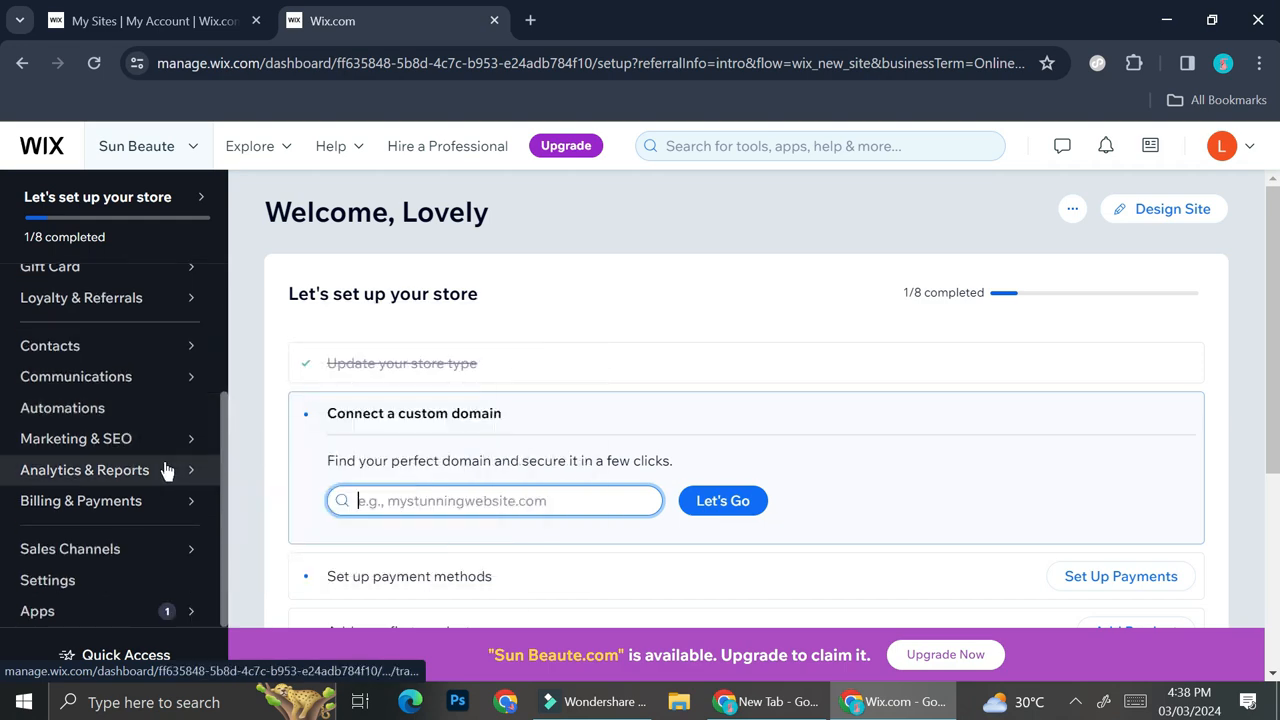
{"action": "mouse_move", "coordinate": [105, 476]}
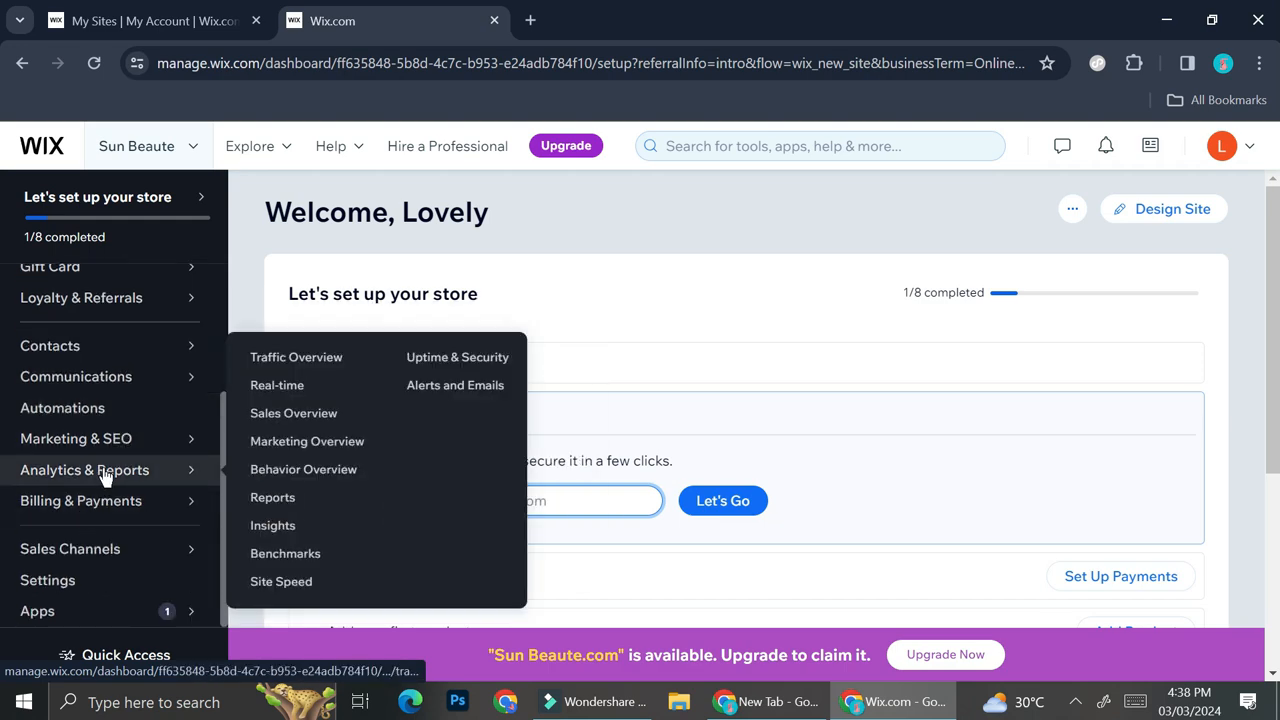
{"action": "mouse_move", "coordinate": [110, 505]}
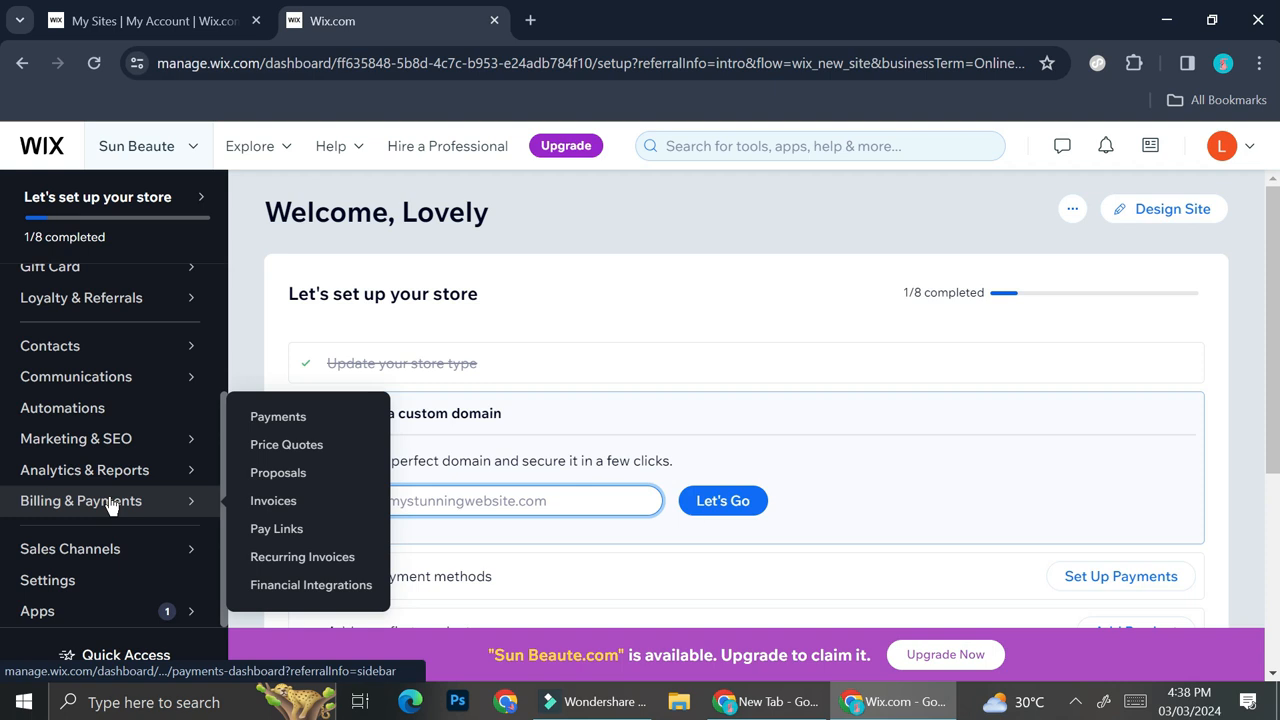
{"action": "mouse_move", "coordinate": [110, 557]}
{"action": "scroll", "coordinate": [110, 557], "scroll_direction": "up", "scroll_amount": 3}
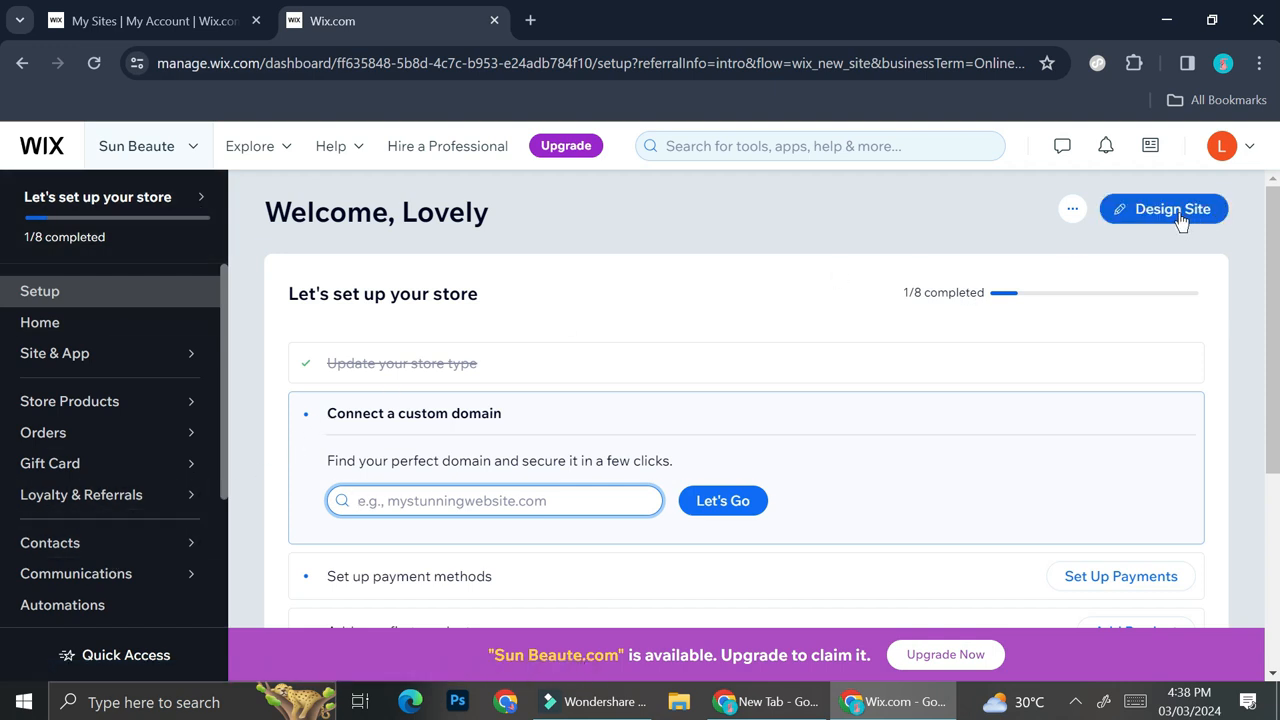
Step: Begin designing the site by choosing to customize a designed template
{"action": "left_click", "coordinate": [1146, 219]}
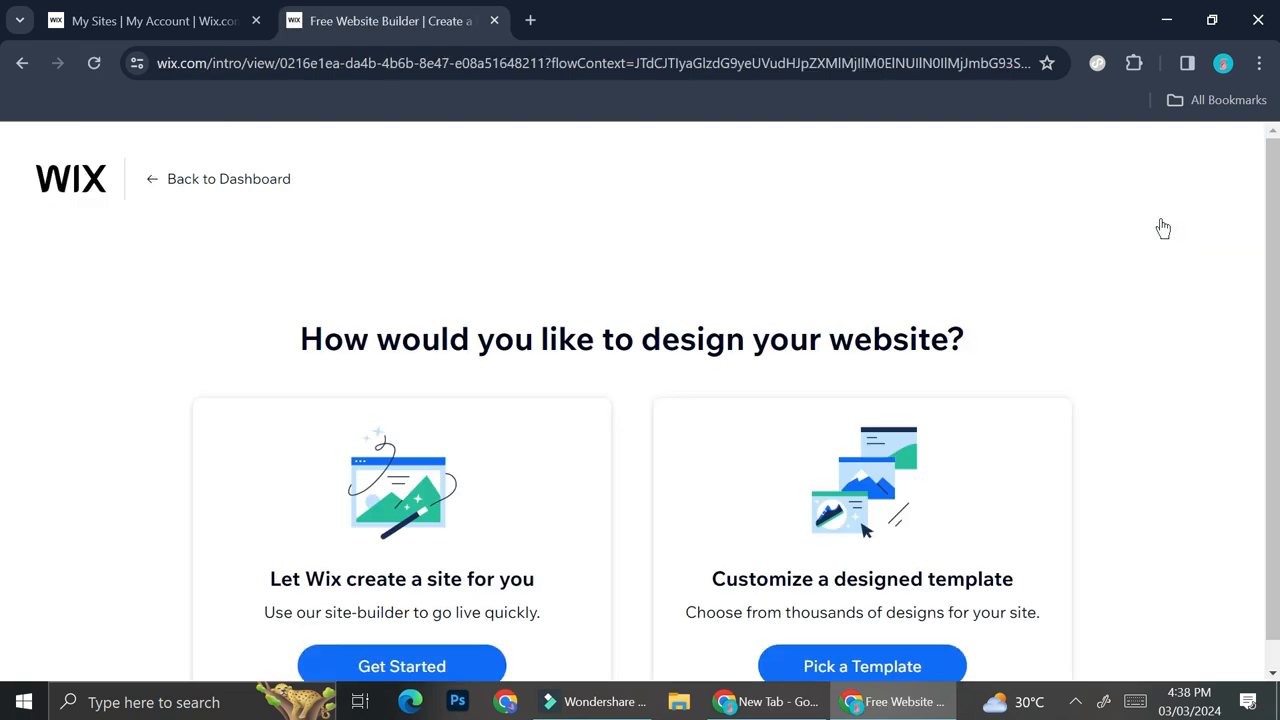
{"action": "scroll", "coordinate": [808, 339], "scroll_direction": "down", "scroll_amount": 1}
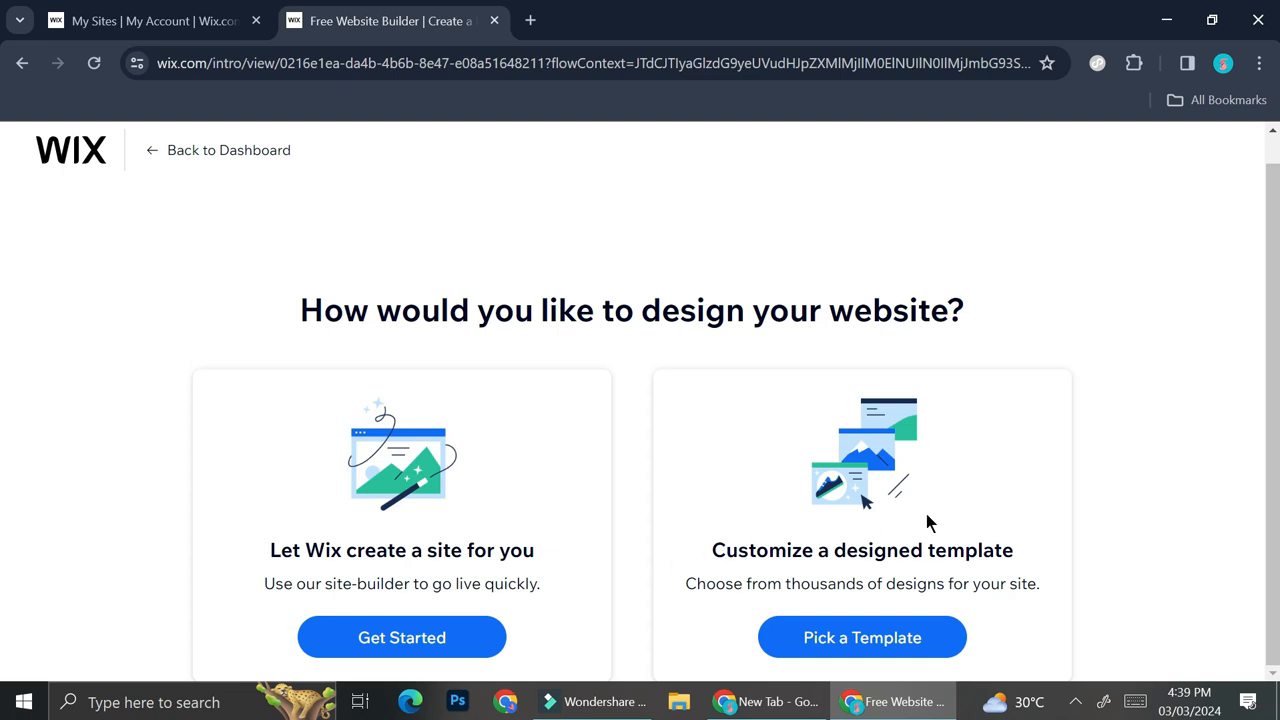
{"action": "left_click", "coordinate": [876, 645]}
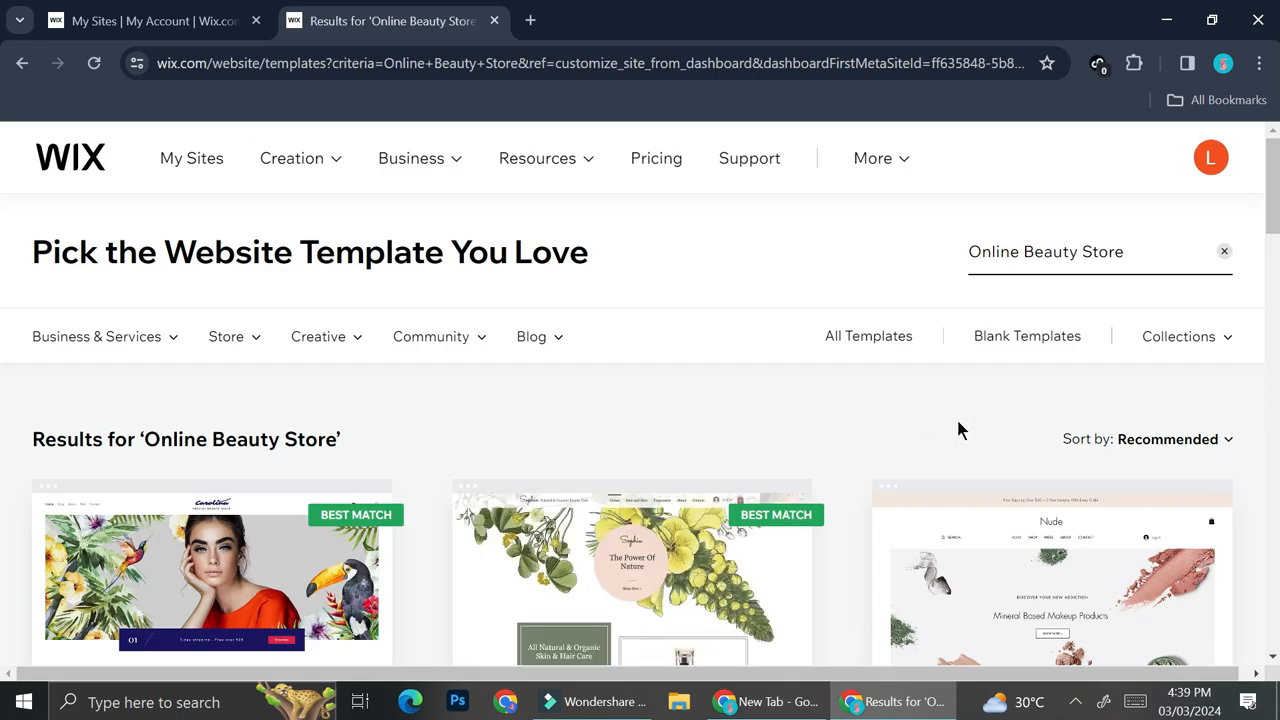
Step: Examine the designs on the first page of template results for Online Beauty Store
{"action": "scroll", "coordinate": [858, 424], "scroll_direction": "down", "scroll_amount": 2}
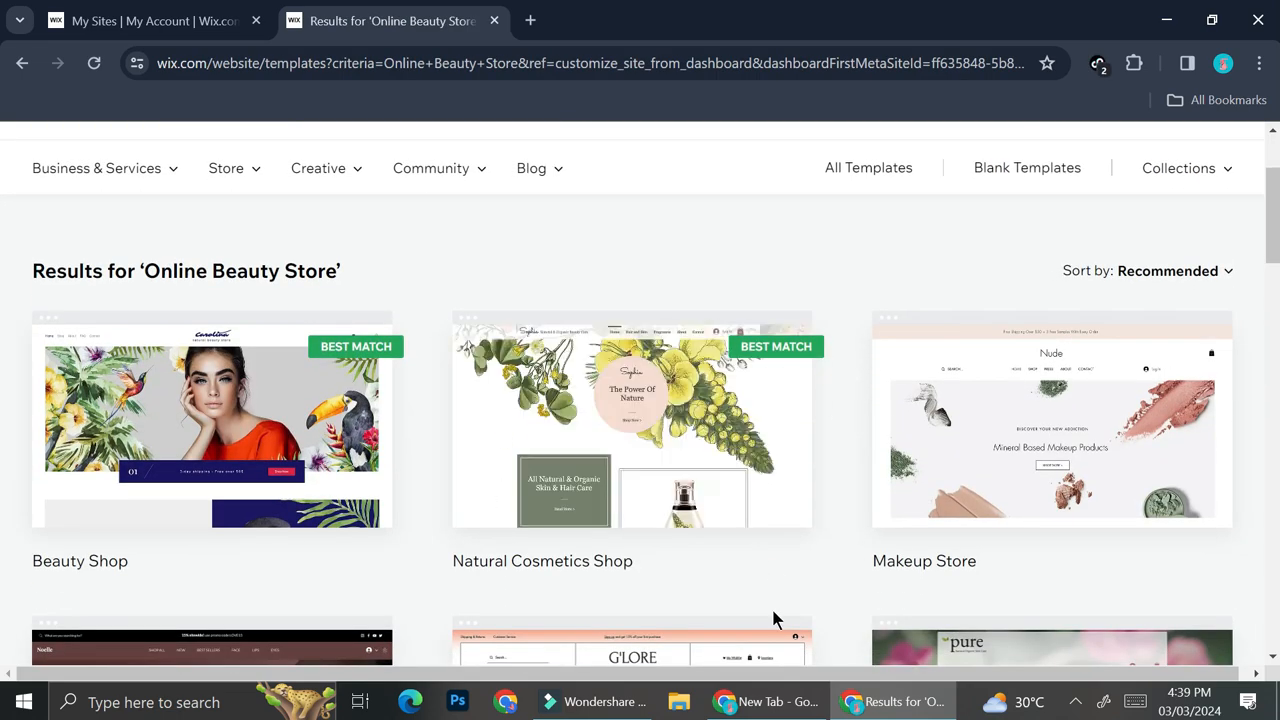
{"action": "scroll", "coordinate": [774, 612], "scroll_direction": "down", "scroll_amount": 3}
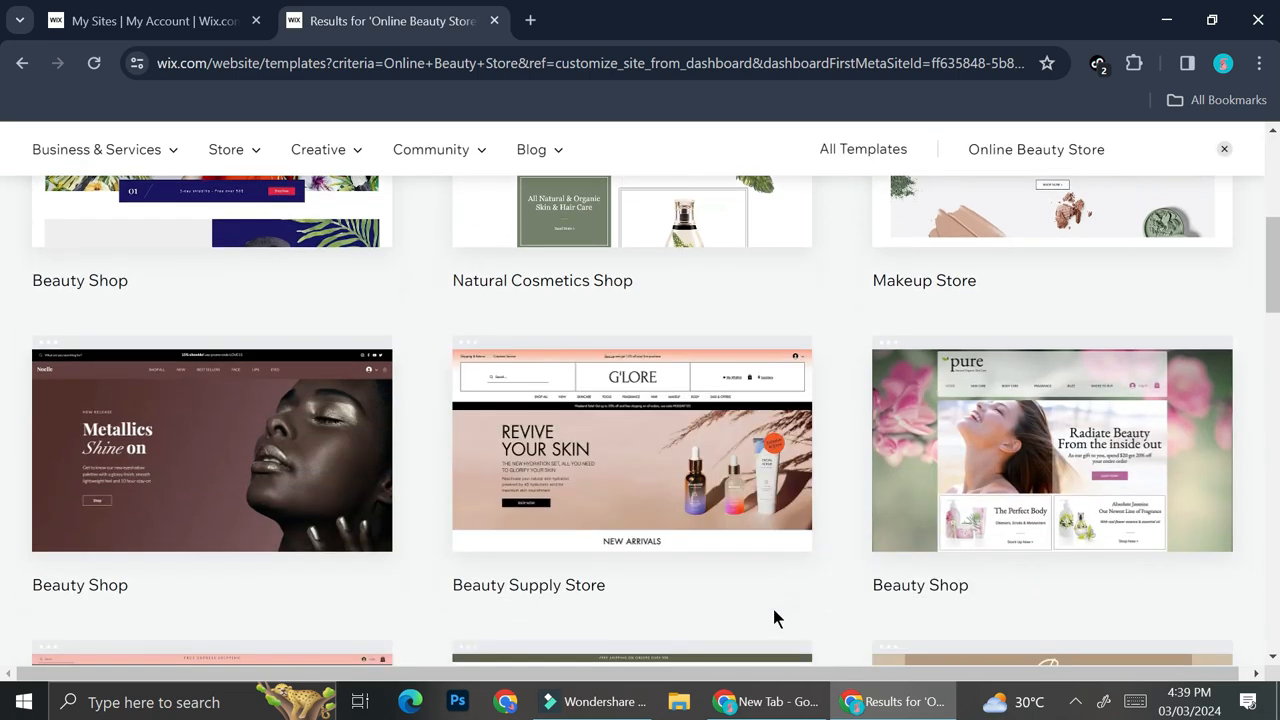
{"action": "scroll", "coordinate": [773, 609], "scroll_direction": "down", "scroll_amount": 4}
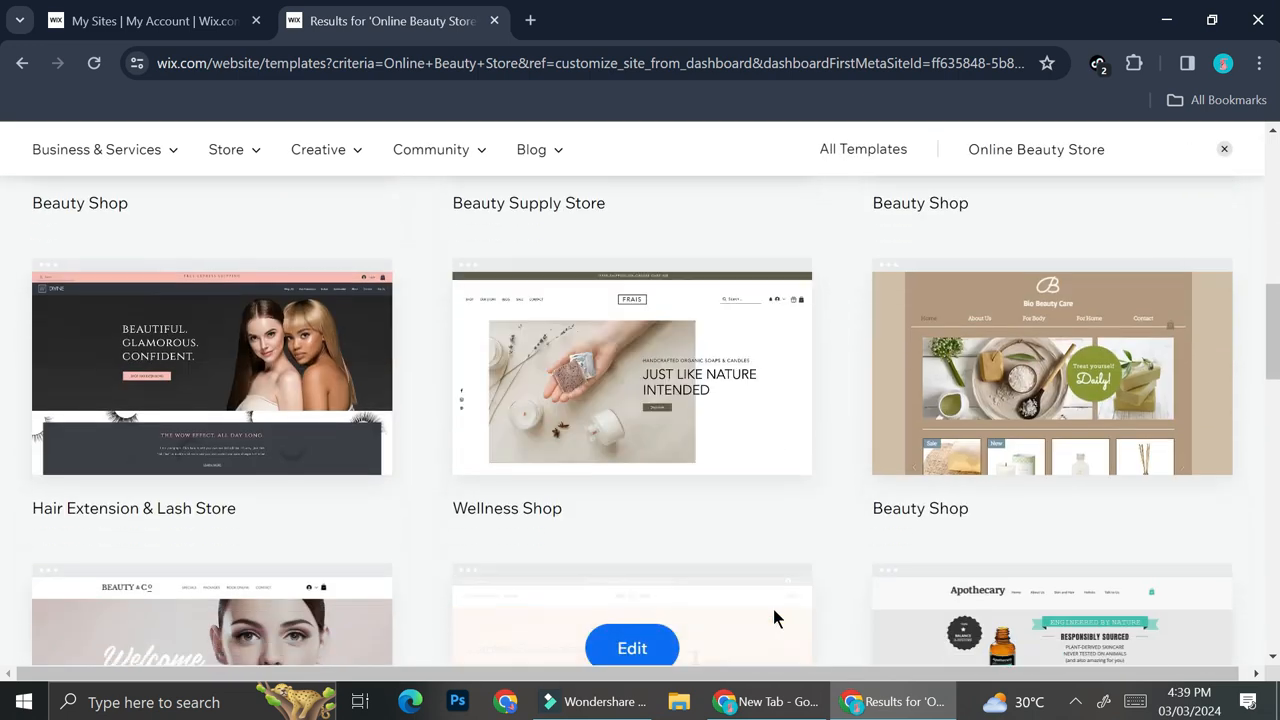
{"action": "scroll", "coordinate": [773, 609], "scroll_direction": "down", "scroll_amount": 2}
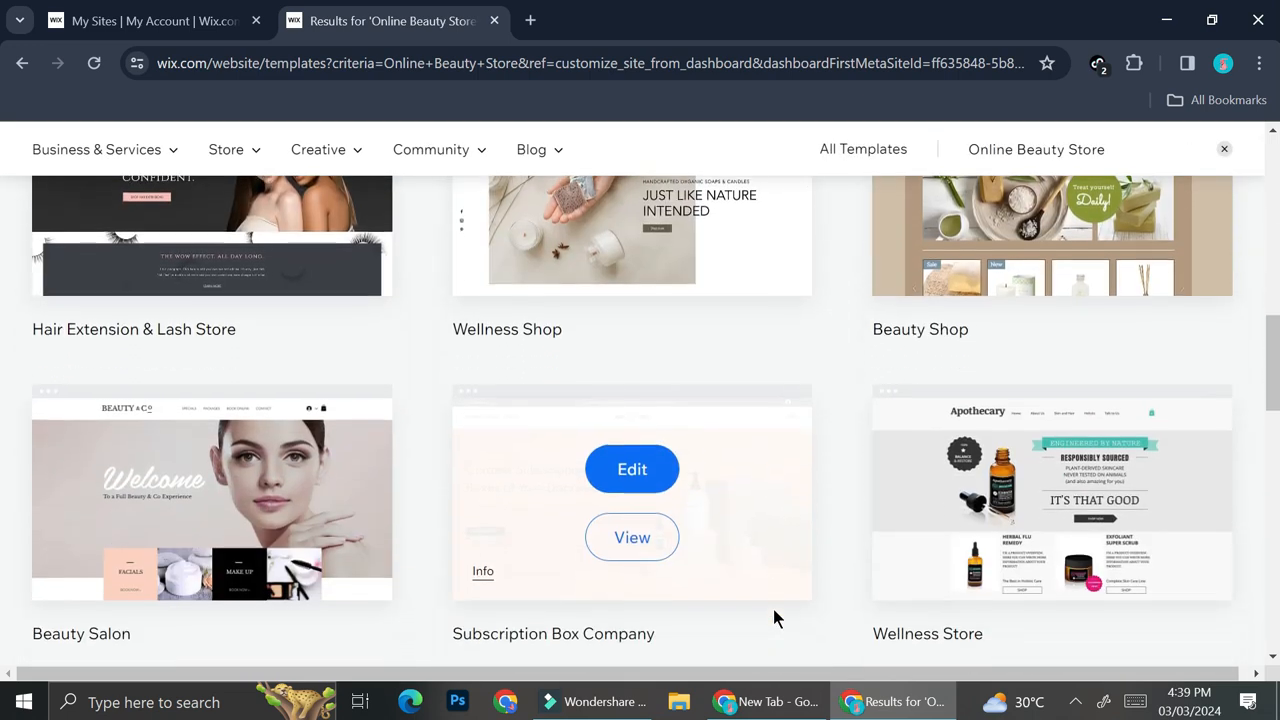
{"action": "scroll", "coordinate": [773, 618], "scroll_direction": "up", "scroll_amount": 6}
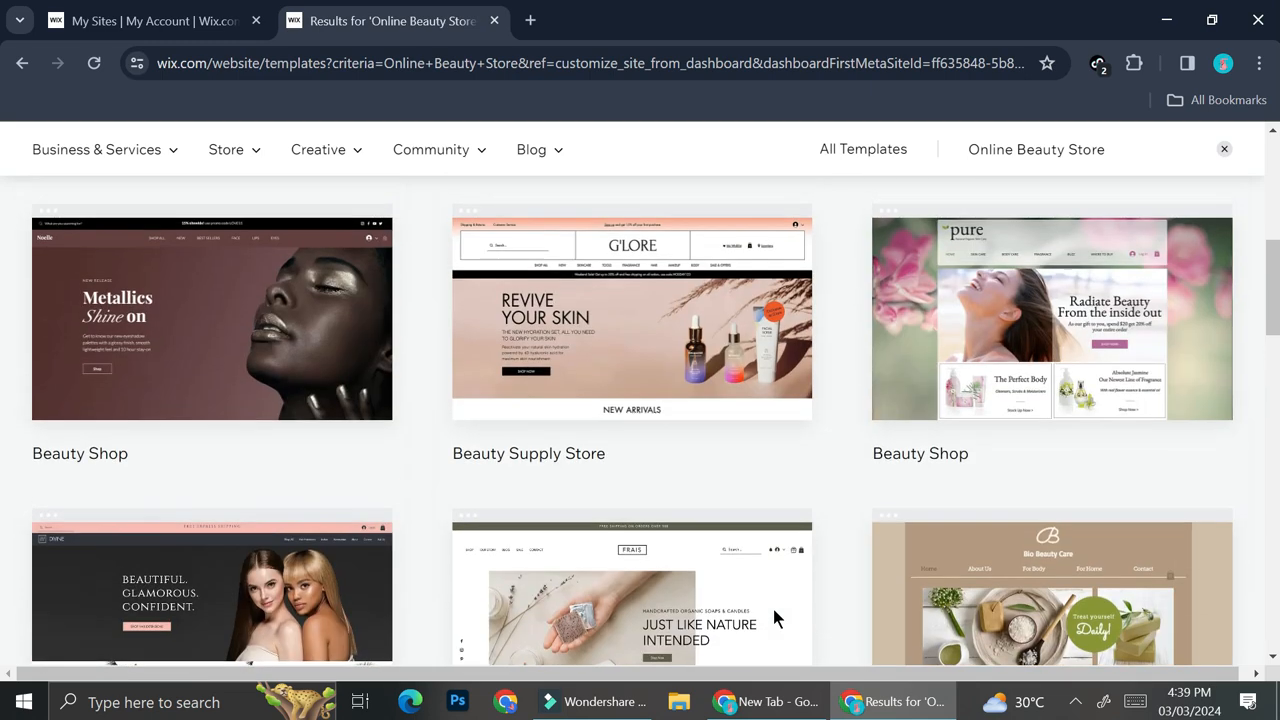
{"action": "scroll", "coordinate": [773, 612], "scroll_direction": "up", "scroll_amount": 2}
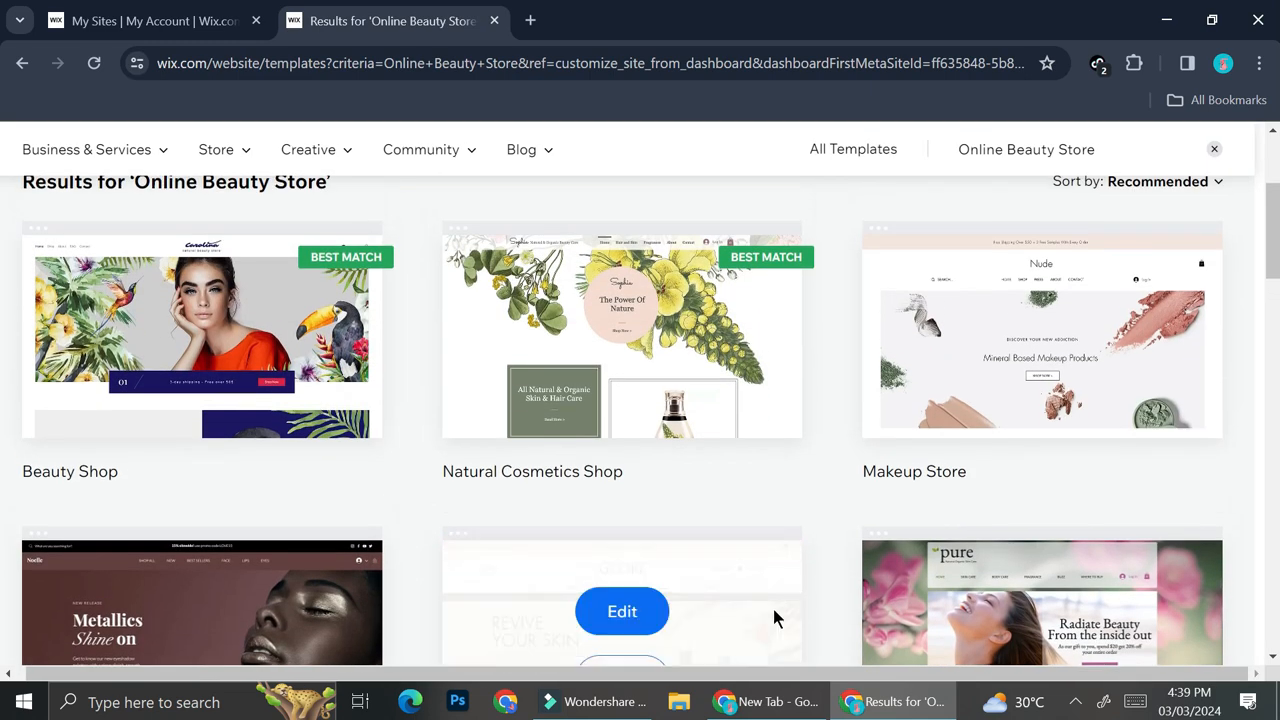
{"action": "scroll", "coordinate": [527, 519], "scroll_direction": "down", "scroll_amount": 1}
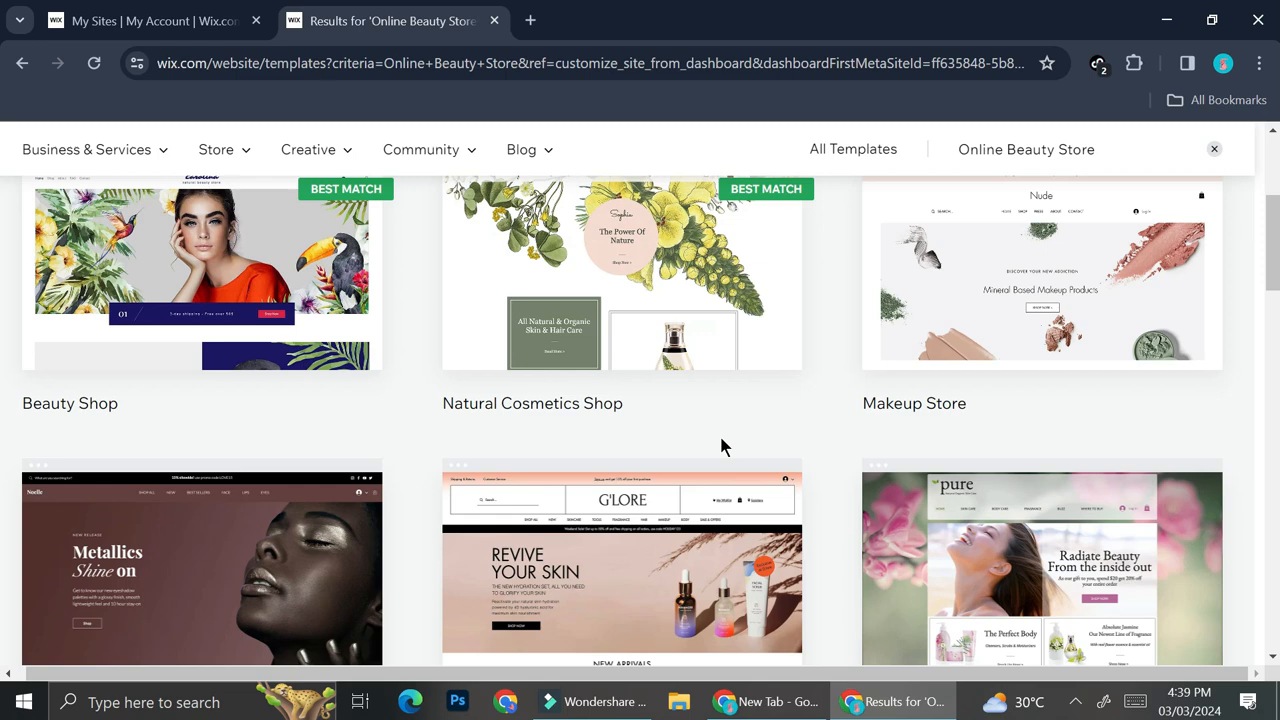
{"action": "scroll", "coordinate": [720, 438], "scroll_direction": "down", "scroll_amount": 2}
{"action": "scroll", "coordinate": [720, 443], "scroll_direction": "down", "scroll_amount": 2}
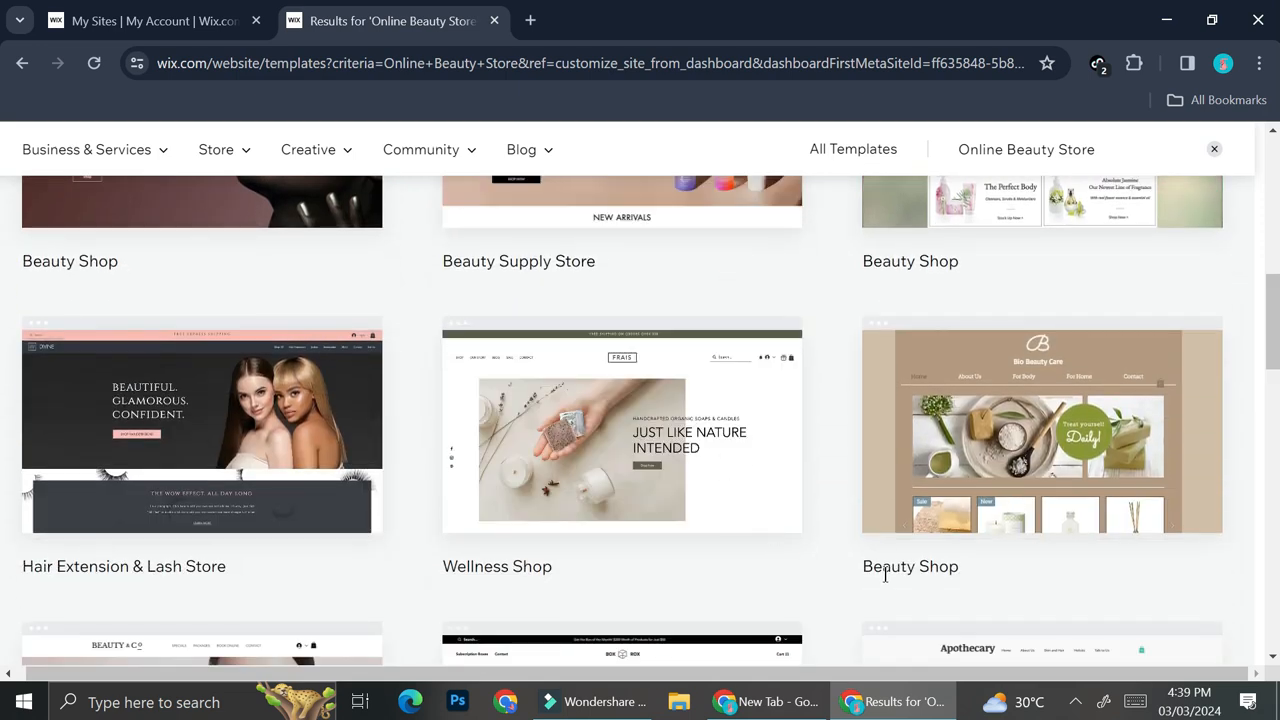
{"action": "scroll", "coordinate": [808, 596], "scroll_direction": "down", "scroll_amount": 6}
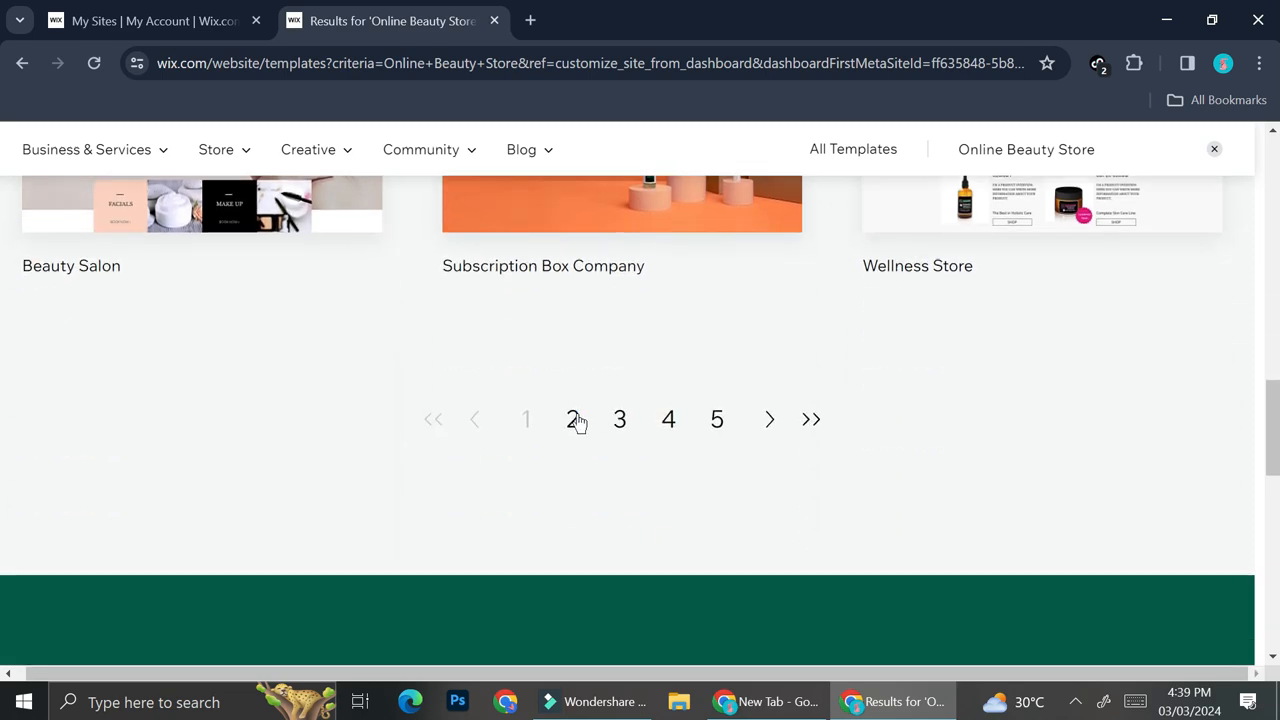
Step: Look through the templates on page 2 of the results and return to page 1
{"action": "left_click", "coordinate": [575, 420]}
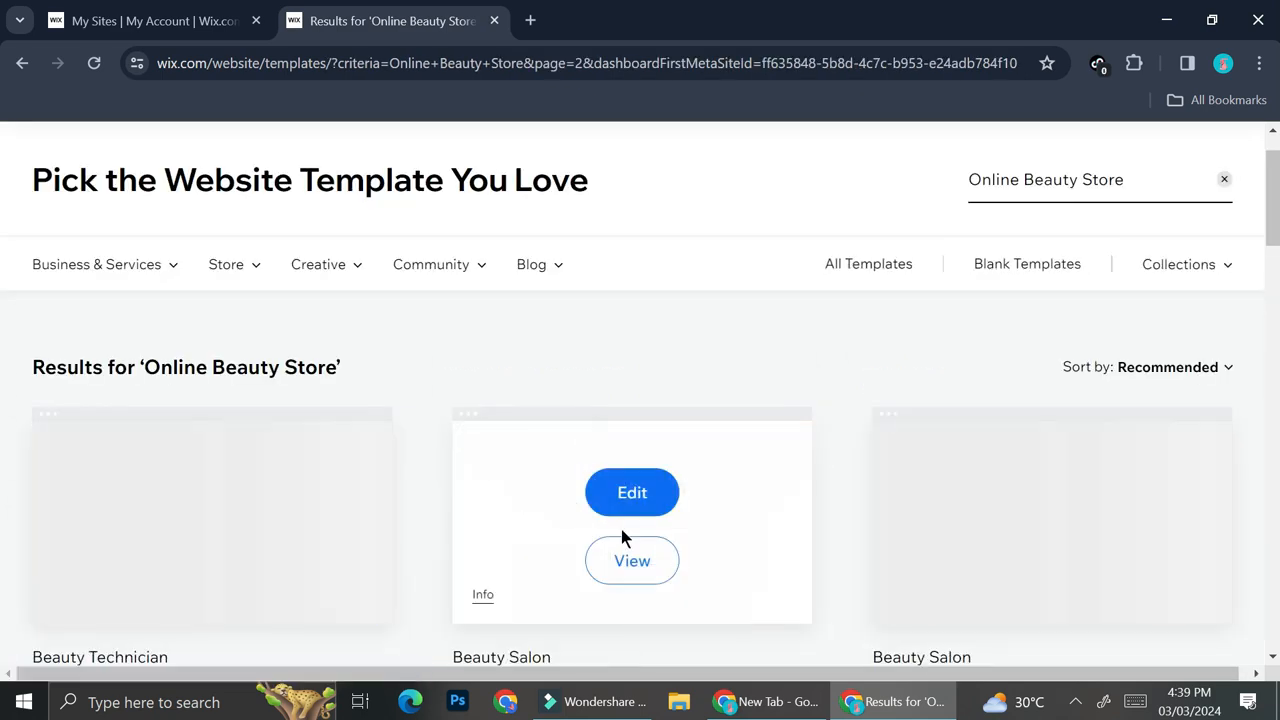
{"action": "scroll", "coordinate": [766, 531], "scroll_direction": "down", "scroll_amount": 3}
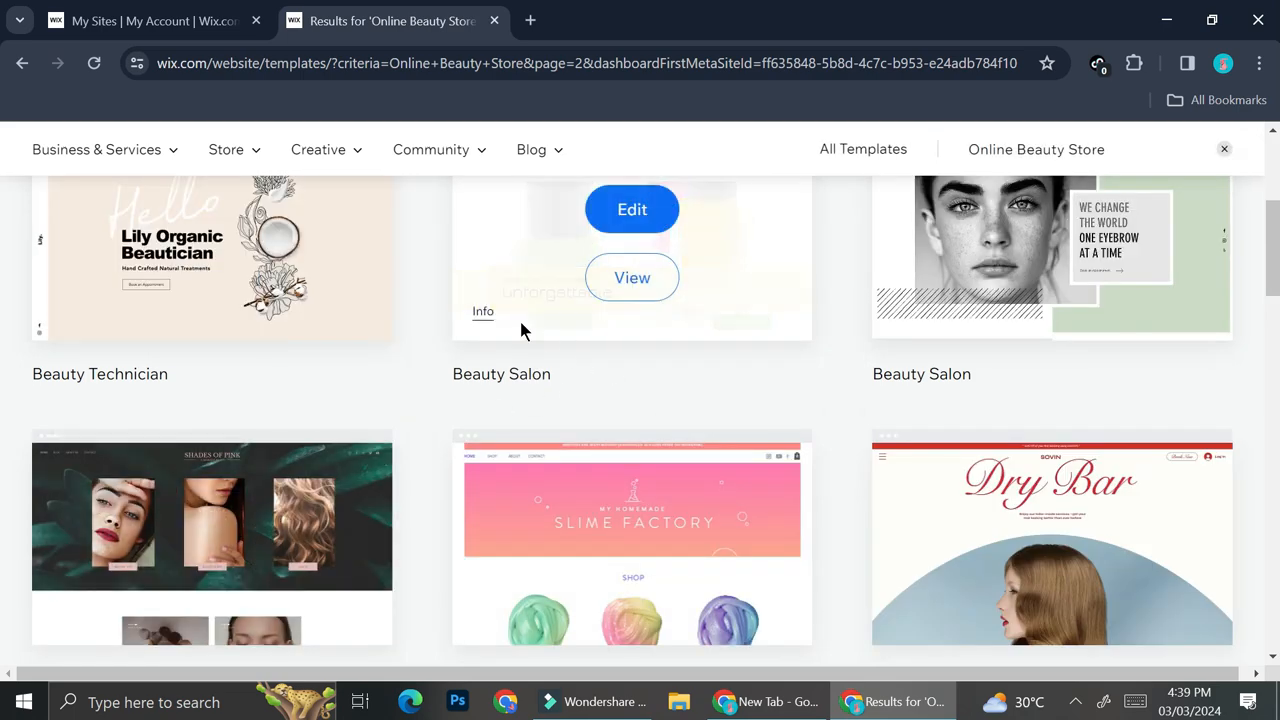
{"action": "scroll", "coordinate": [279, 391], "scroll_direction": "down", "scroll_amount": 2}
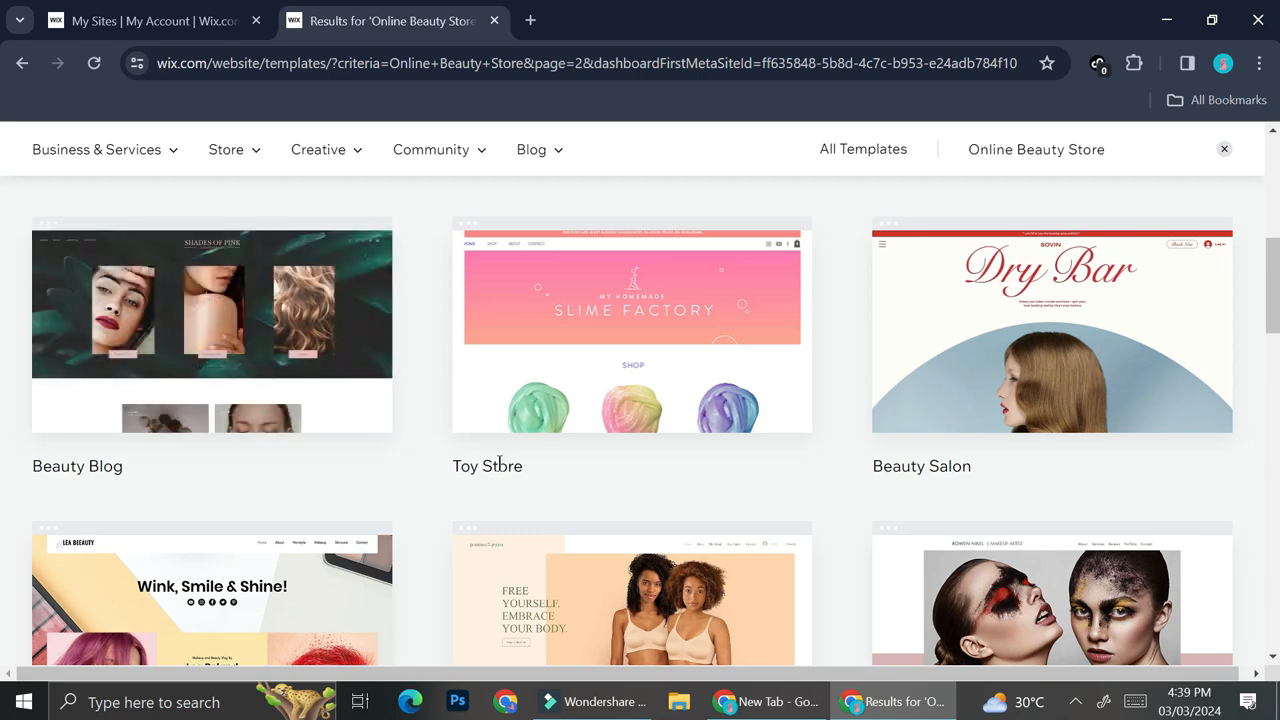
{"action": "scroll", "coordinate": [643, 538], "scroll_direction": "down", "scroll_amount": 3}
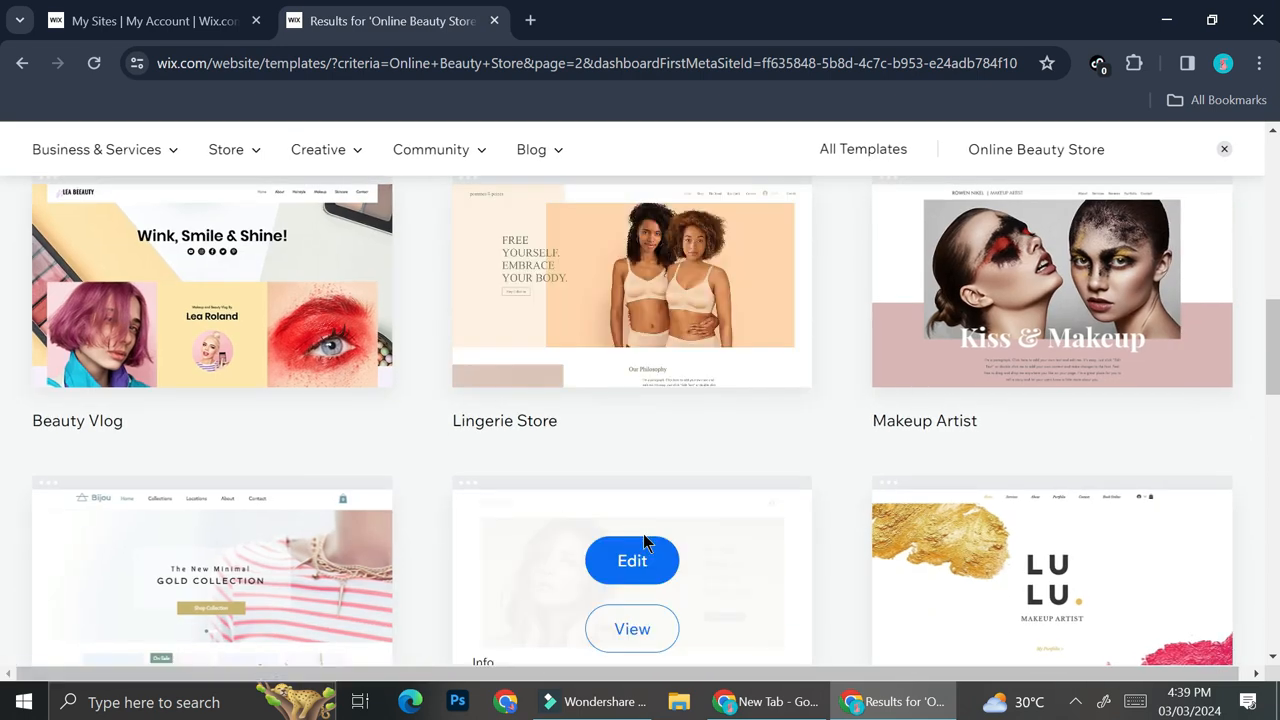
{"action": "scroll", "coordinate": [643, 541], "scroll_direction": "down", "scroll_amount": 3}
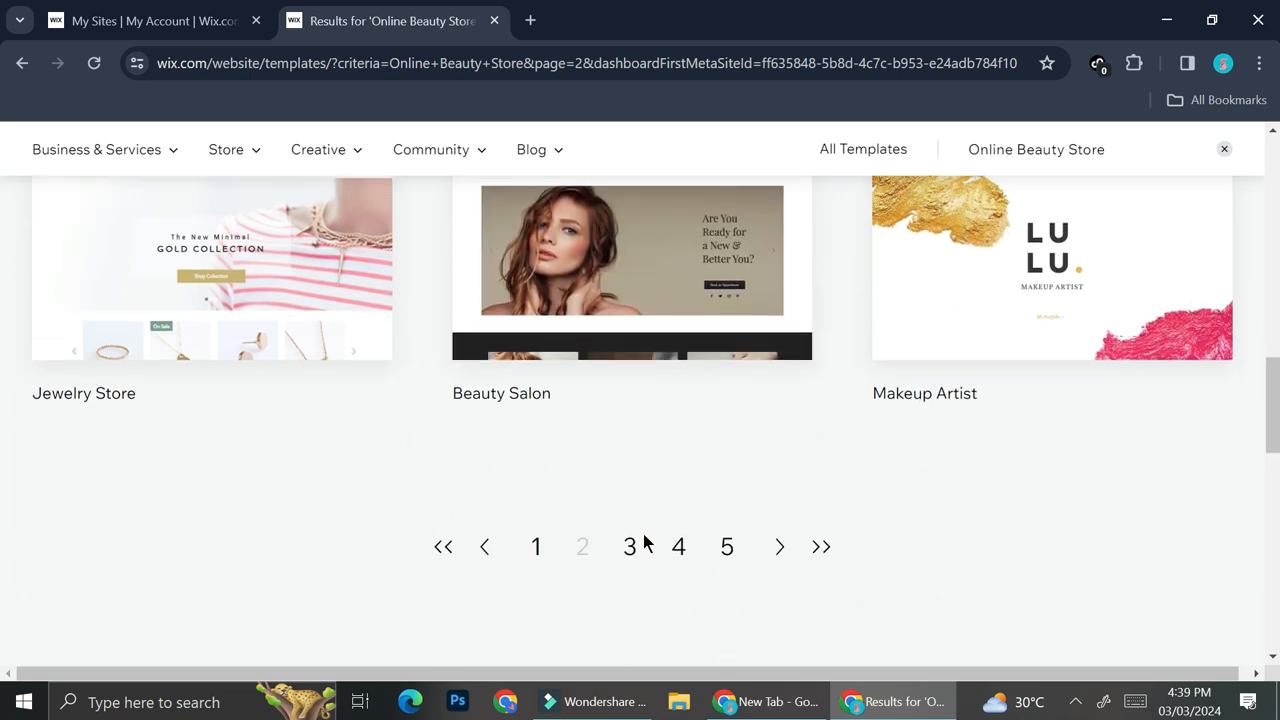
{"action": "left_click", "coordinate": [536, 546]}
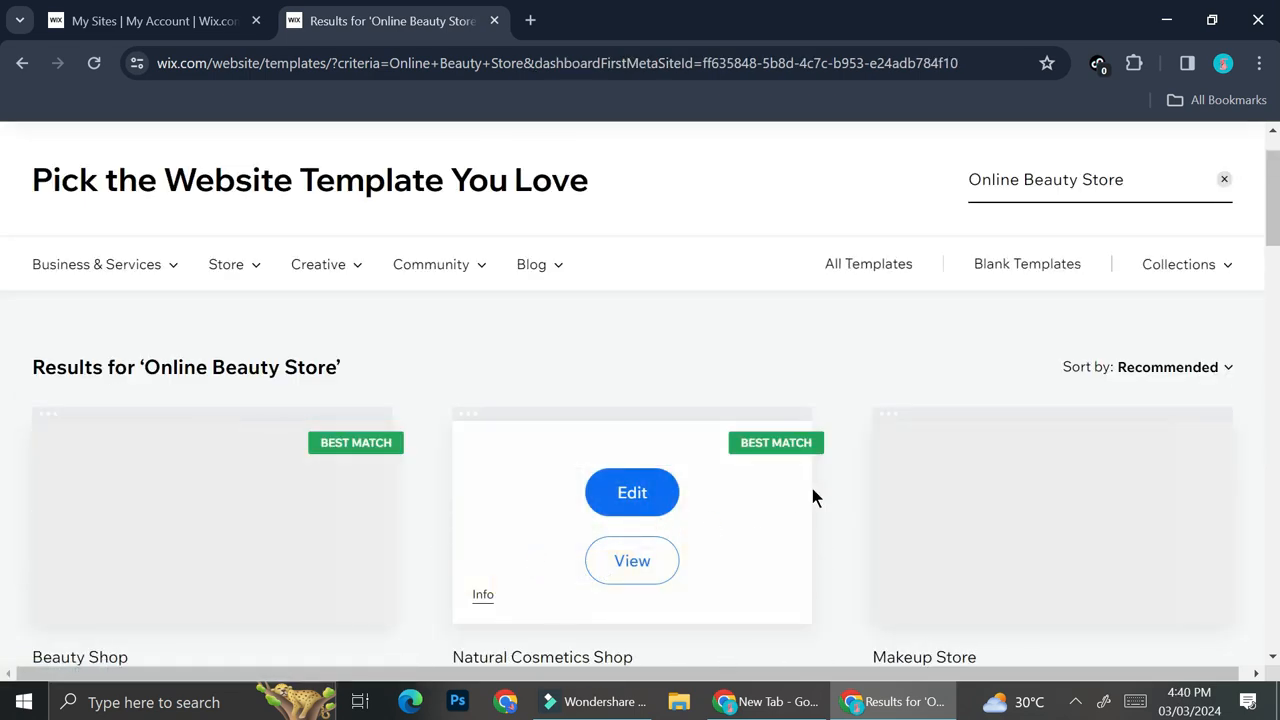
Step: Preview the Makeup Store template, look through its home page, and choose to edit this site
{"action": "scroll", "coordinate": [810, 485], "scroll_direction": "down", "scroll_amount": 1}
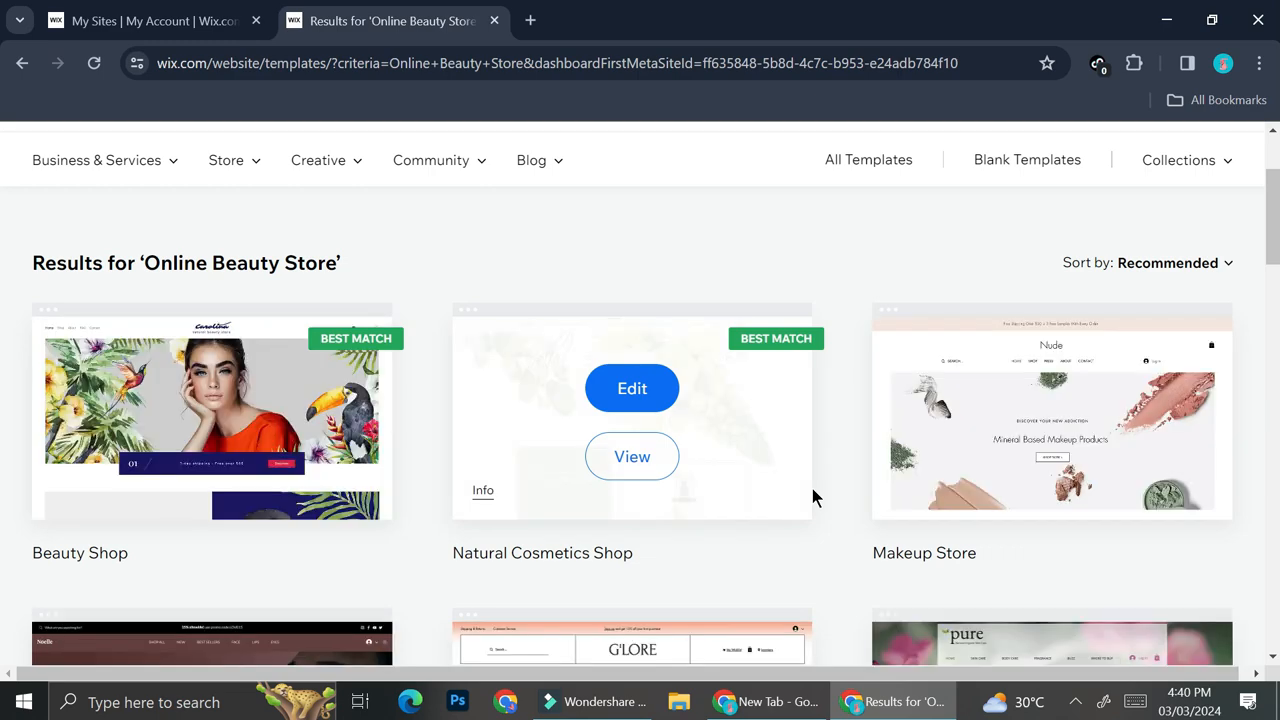
{"action": "mouse_move", "coordinate": [1058, 498]}
{"action": "scroll", "coordinate": [1053, 484], "scroll_direction": "down", "scroll_amount": 3}
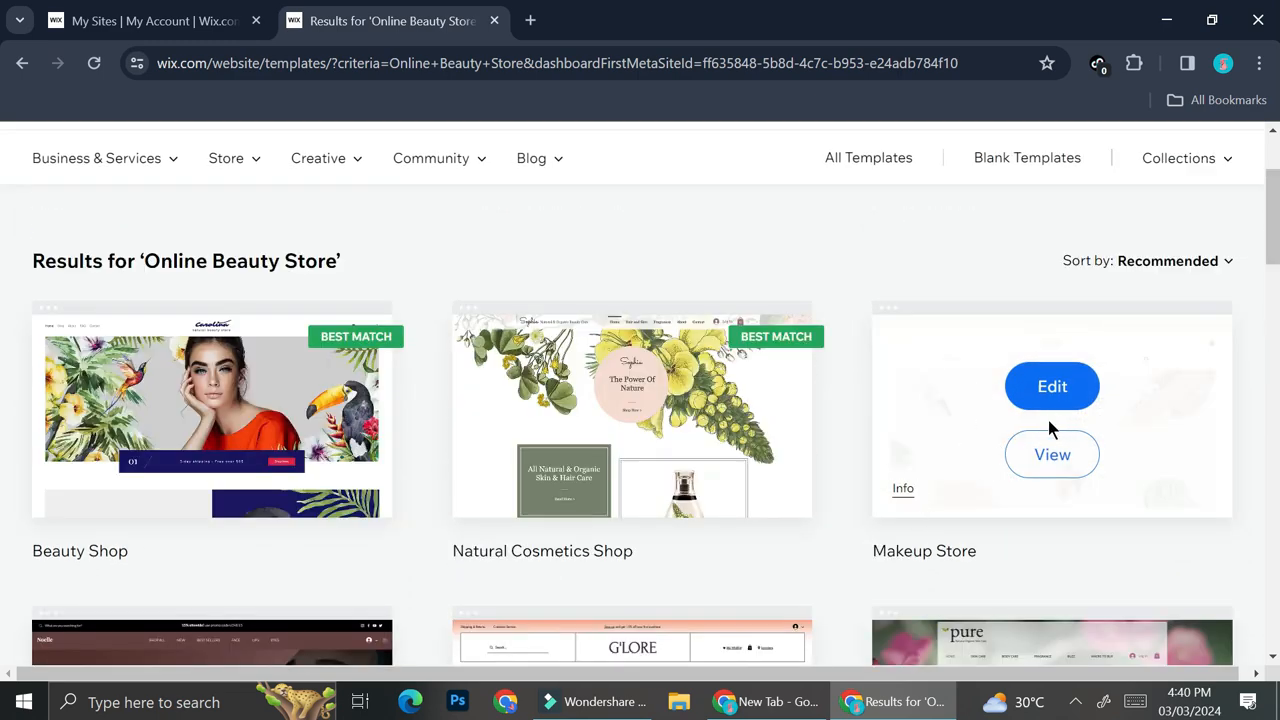
{"action": "left_click", "coordinate": [1050, 458]}
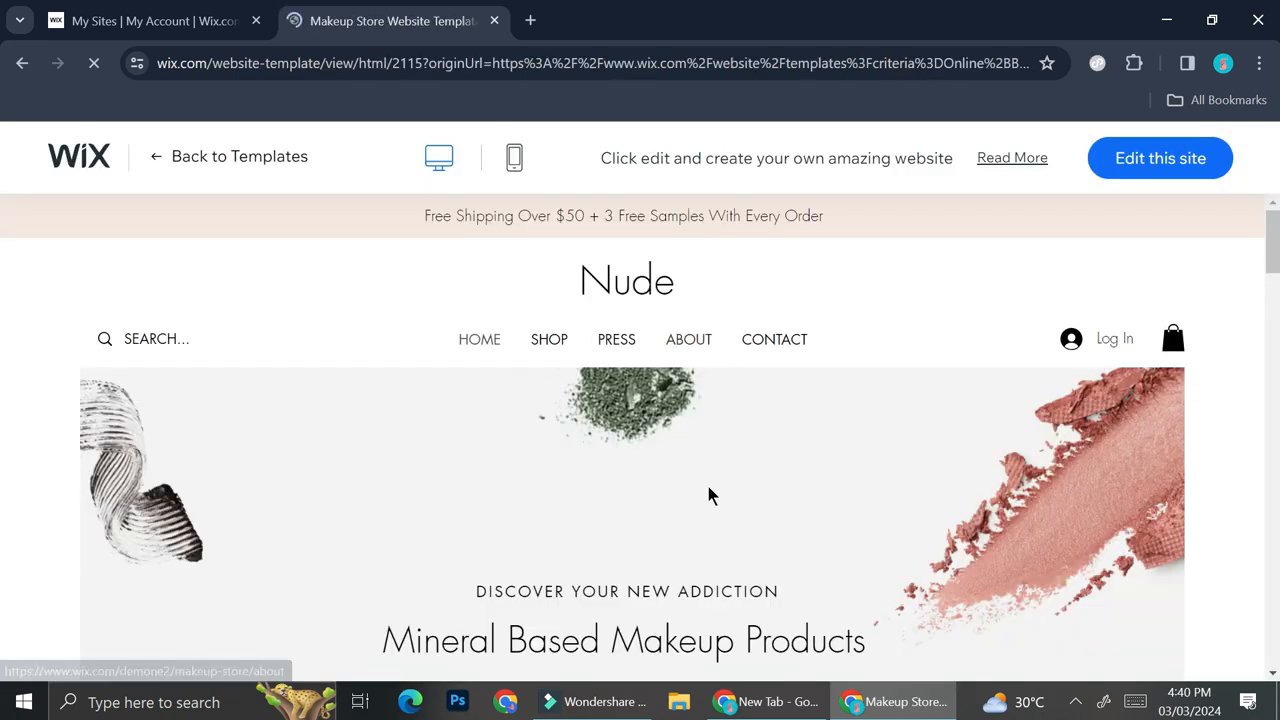
{"action": "scroll", "coordinate": [708, 496], "scroll_direction": "down", "scroll_amount": 2}
{"action": "scroll", "coordinate": [711, 496], "scroll_direction": "down", "scroll_amount": 4}
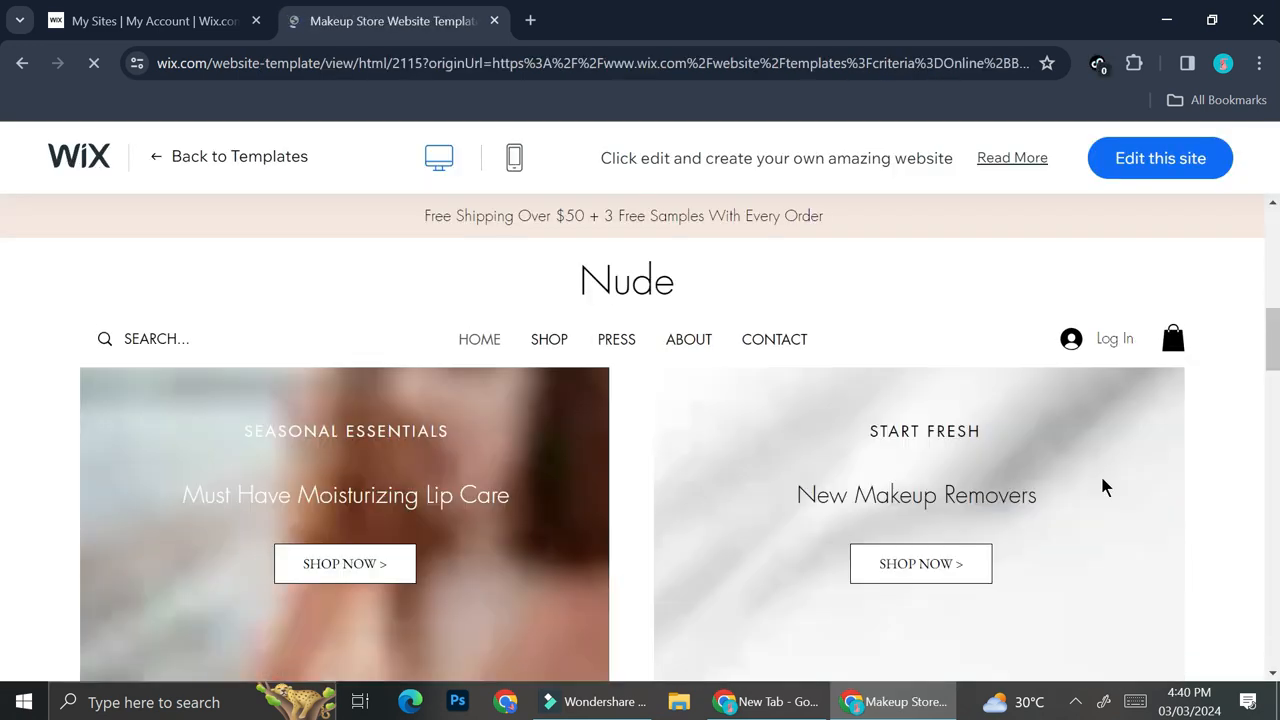
{"action": "scroll", "coordinate": [800, 520], "scroll_direction": "down", "scroll_amount": 1}
{"action": "scroll", "coordinate": [866, 514], "scroll_direction": "down", "scroll_amount": 10}
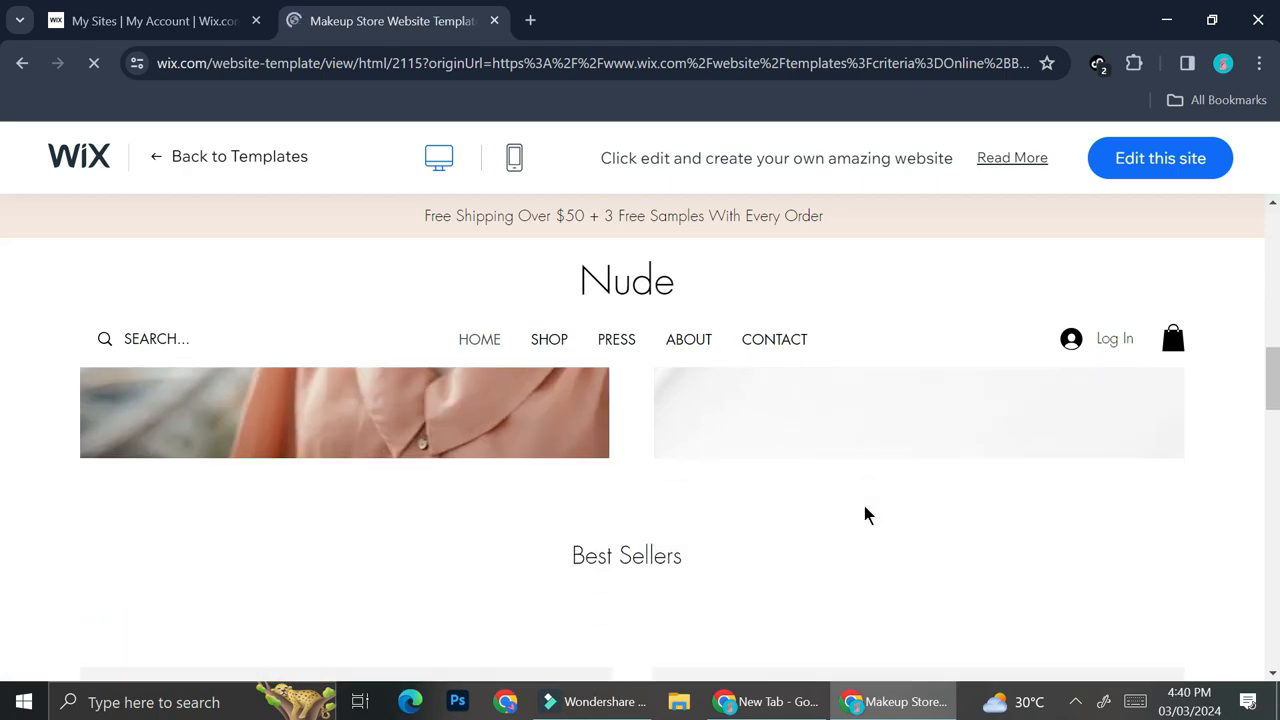
{"action": "scroll", "coordinate": [863, 502], "scroll_direction": "down", "scroll_amount": 3}
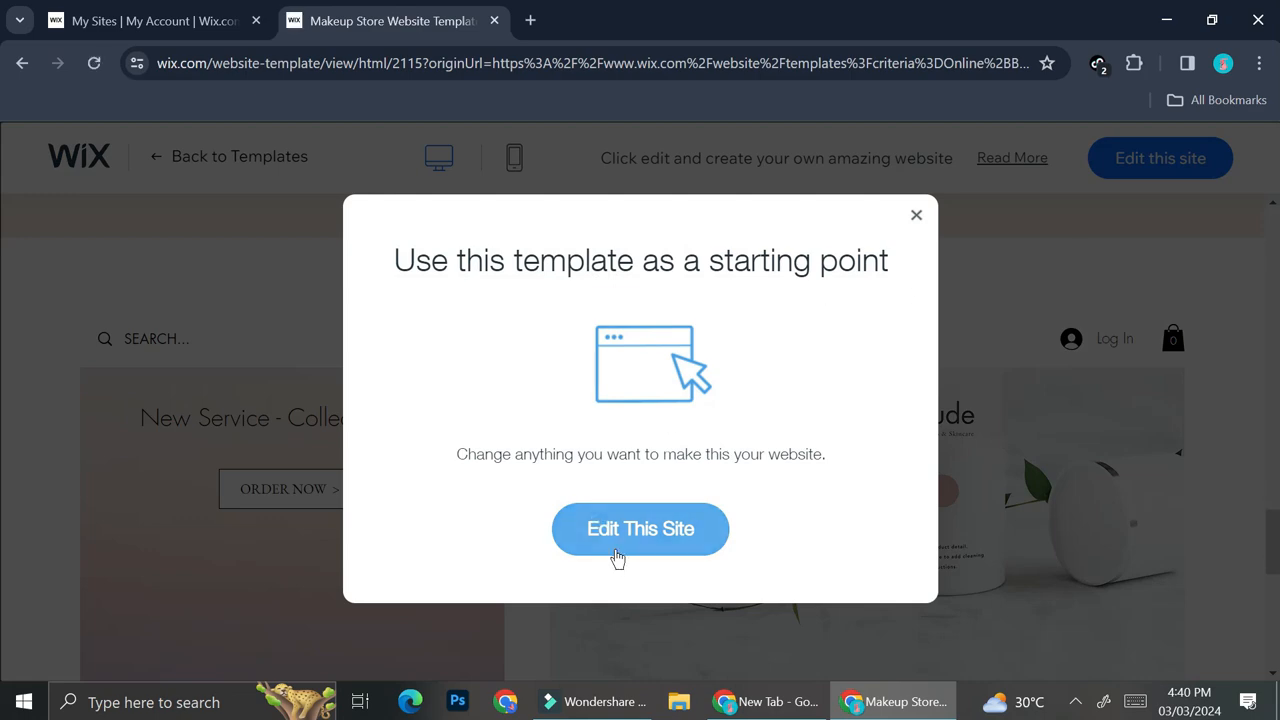
{"action": "left_click", "coordinate": [640, 520]}
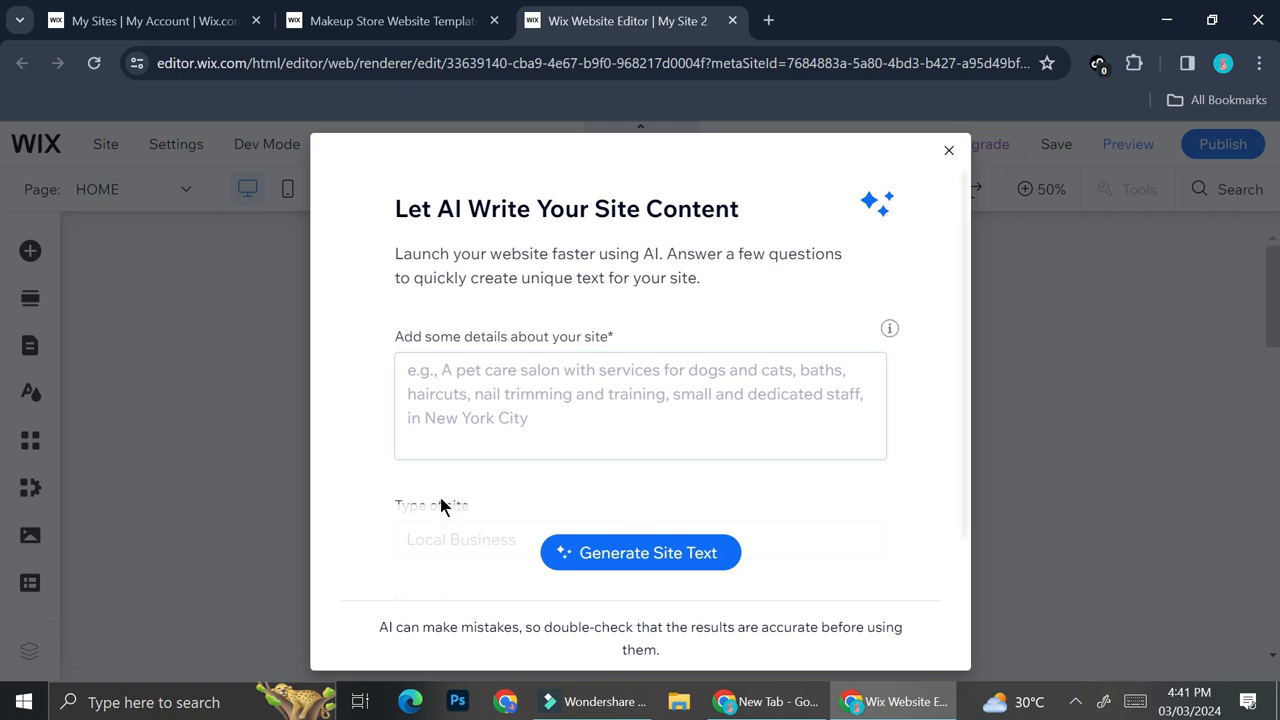
Step: Generate the site text with AI from the description "a local brand make up specified for young adult and adolescent"
{"action": "left_click", "coordinate": [492, 400]}
{"action": "type", "text": "a local brand make up specified for young adult and adolescent"}
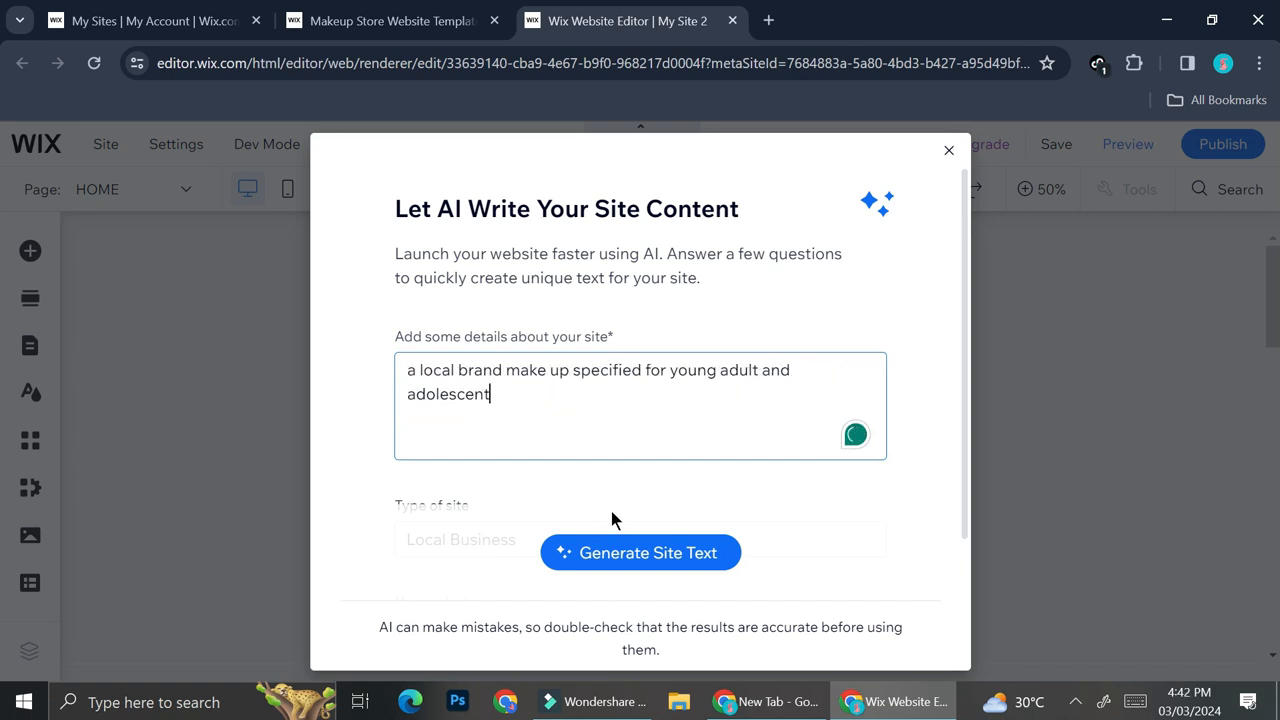
{"action": "left_click", "coordinate": [610, 552]}
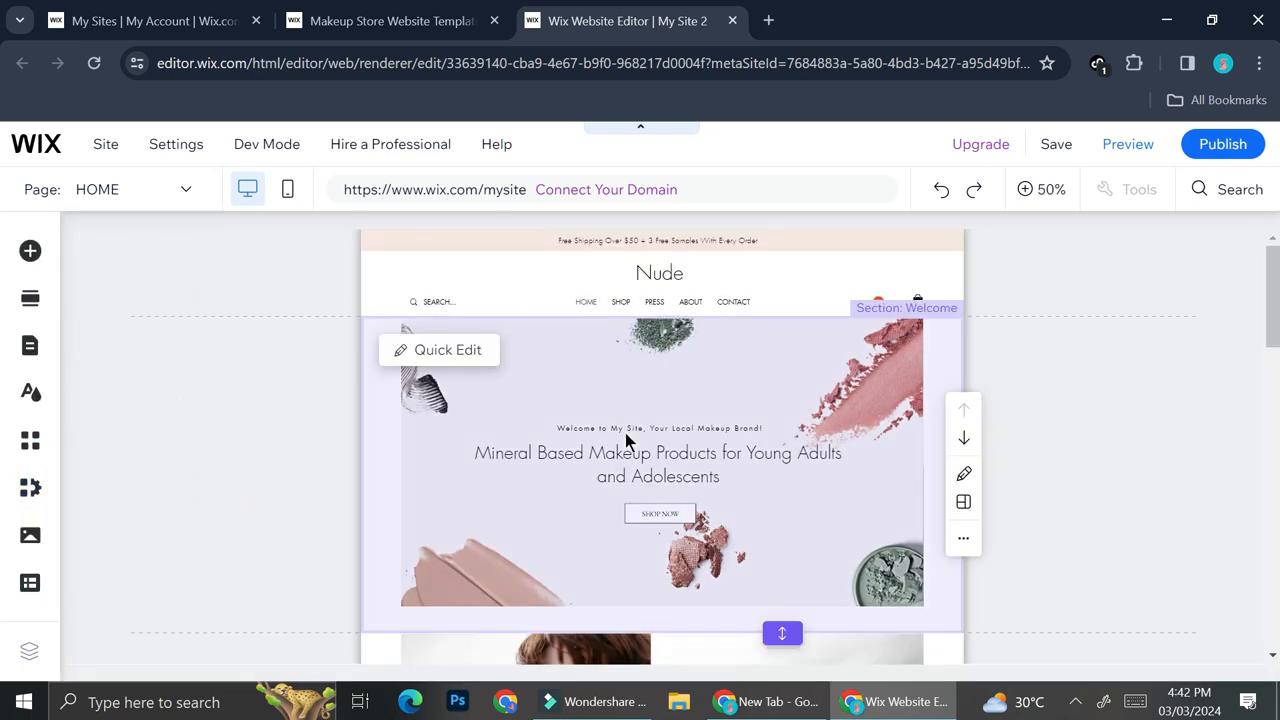
Step: Examine the Image, Gallery, and Menu & Anchor elements that can be added, and the home page's Welcome section
{"action": "scroll", "coordinate": [626, 438], "scroll_direction": "down", "scroll_amount": 1}
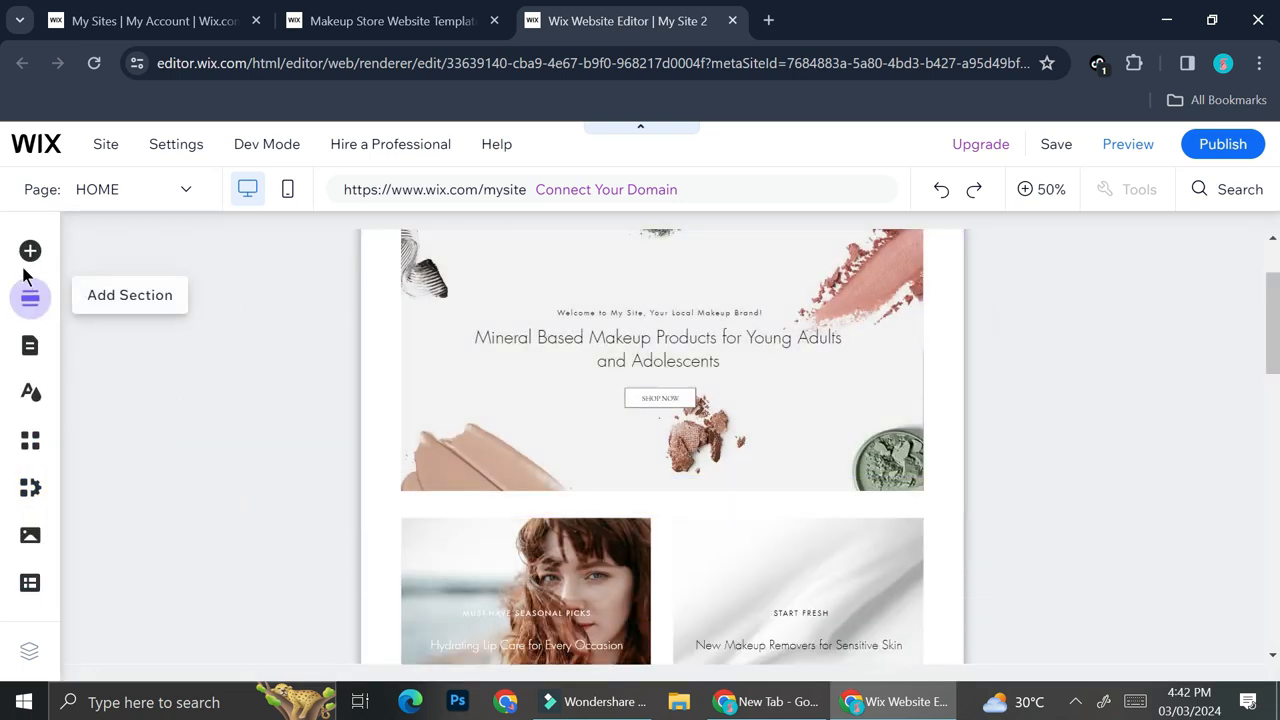
{"action": "left_click", "coordinate": [28, 252]}
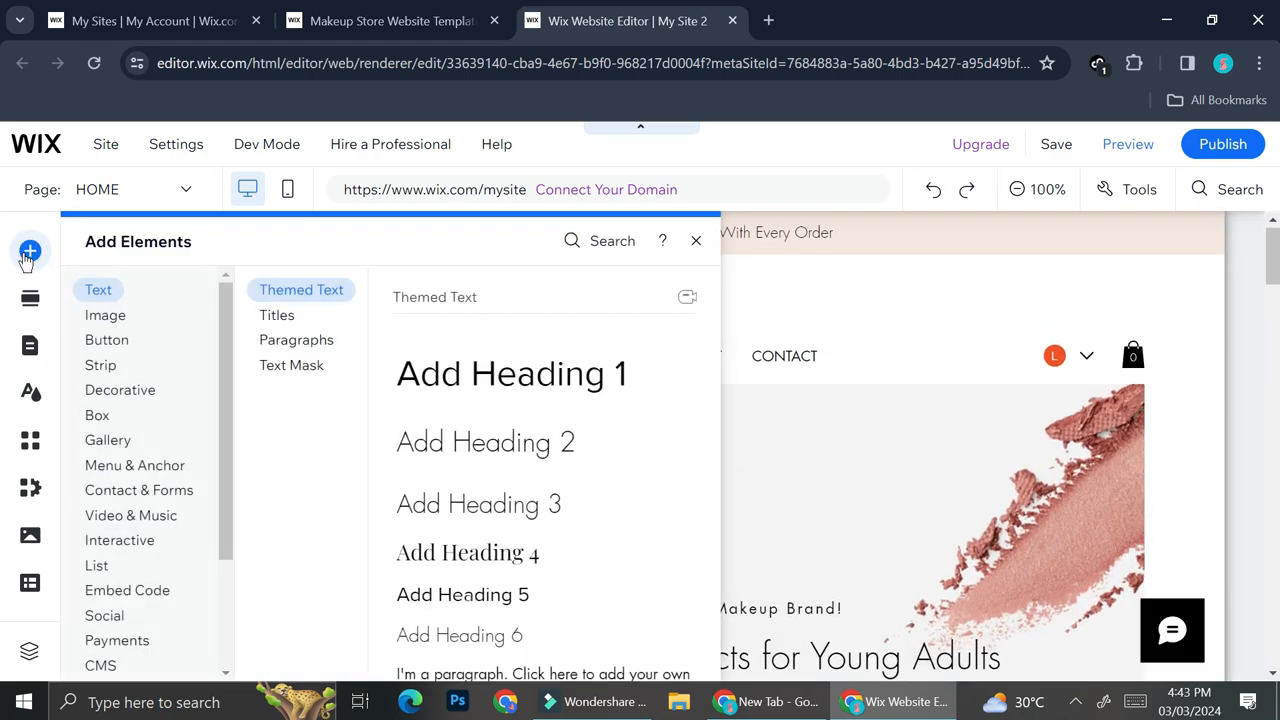
{"action": "left_click", "coordinate": [133, 314]}
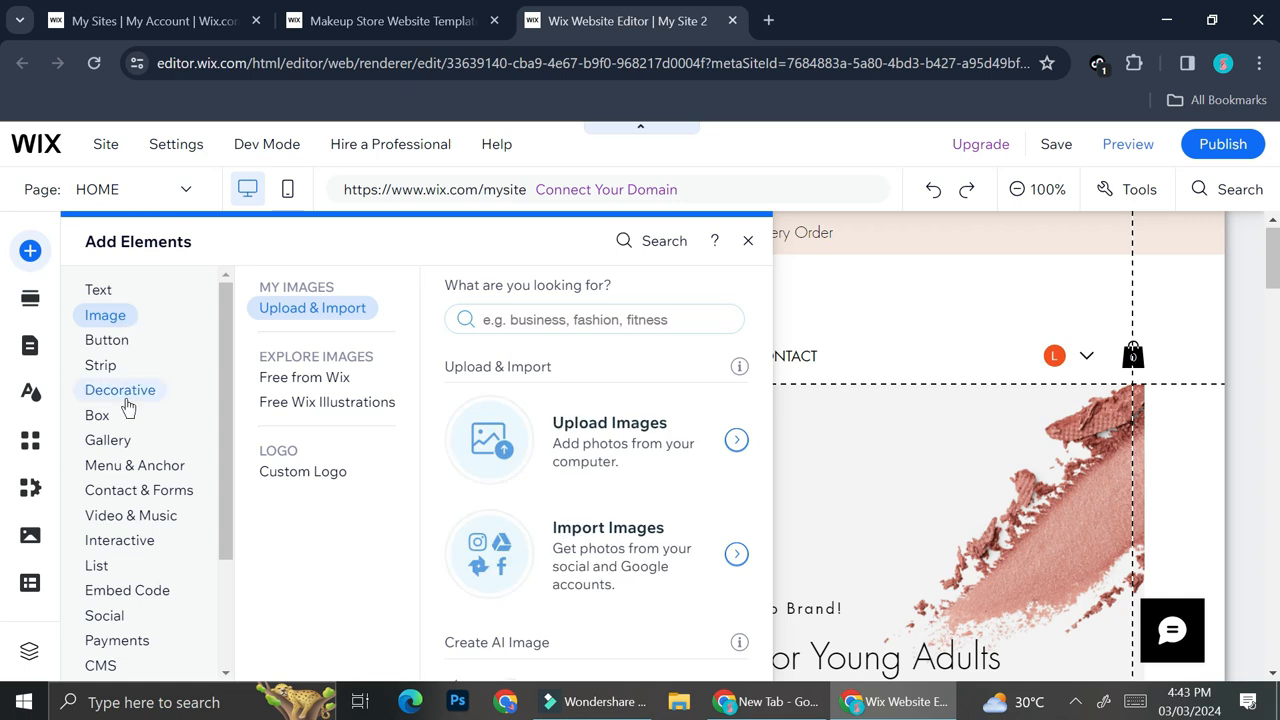
{"action": "left_click", "coordinate": [116, 439]}
{"action": "left_click", "coordinate": [124, 466]}
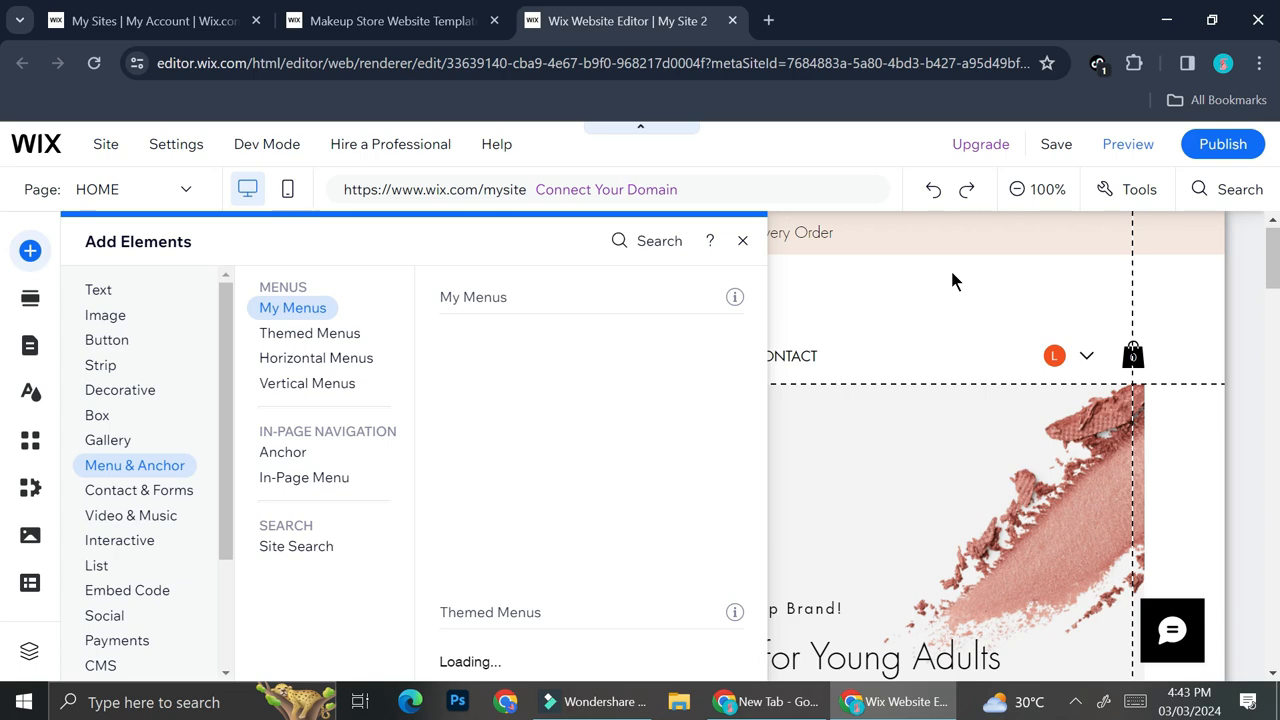
{"action": "left_click", "coordinate": [1224, 463]}
{"action": "scroll", "coordinate": [650, 590], "scroll_direction": "down", "scroll_amount": 3}
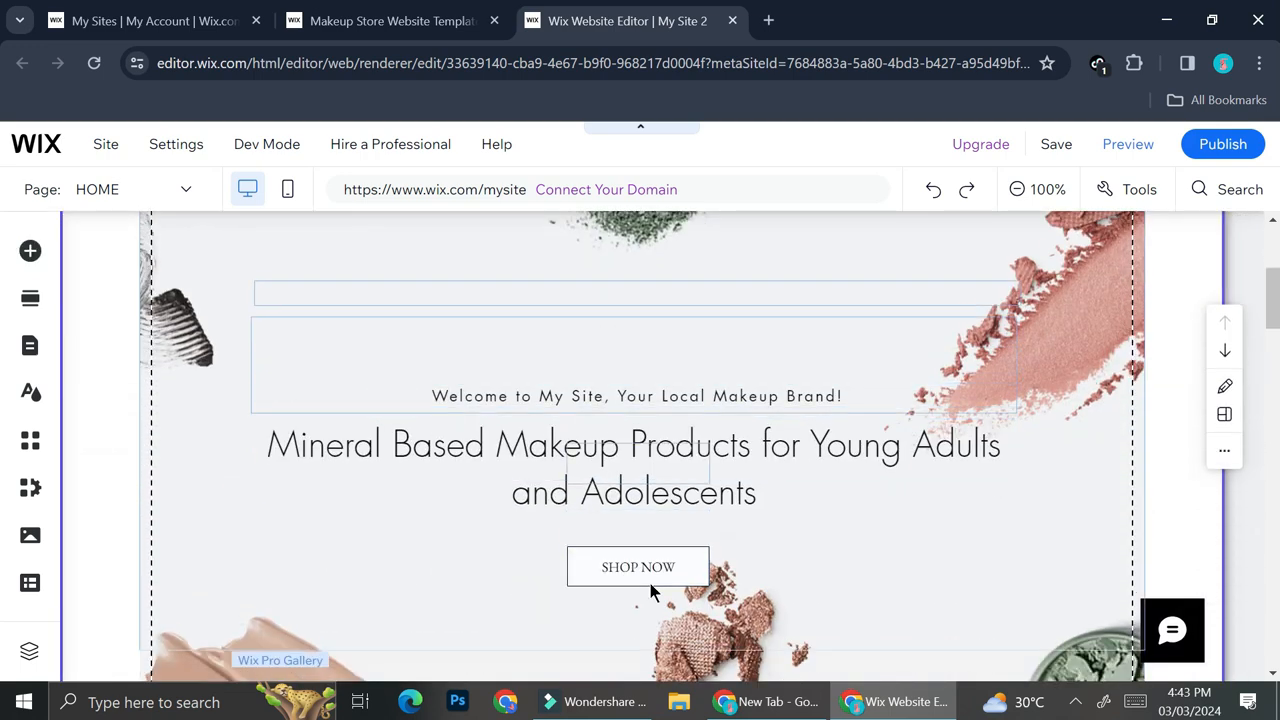
{"action": "scroll", "coordinate": [650, 590], "scroll_direction": "down", "scroll_amount": 2}
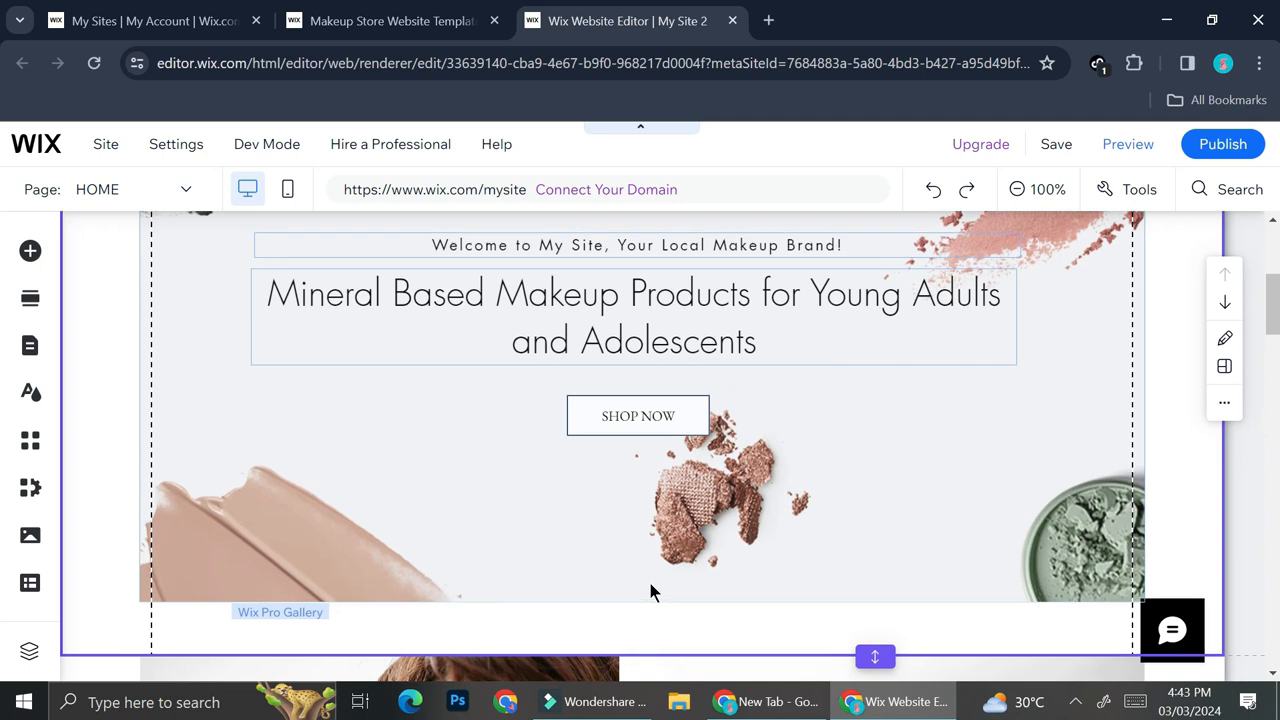
{"action": "scroll", "coordinate": [650, 592], "scroll_direction": "up", "scroll_amount": 1}
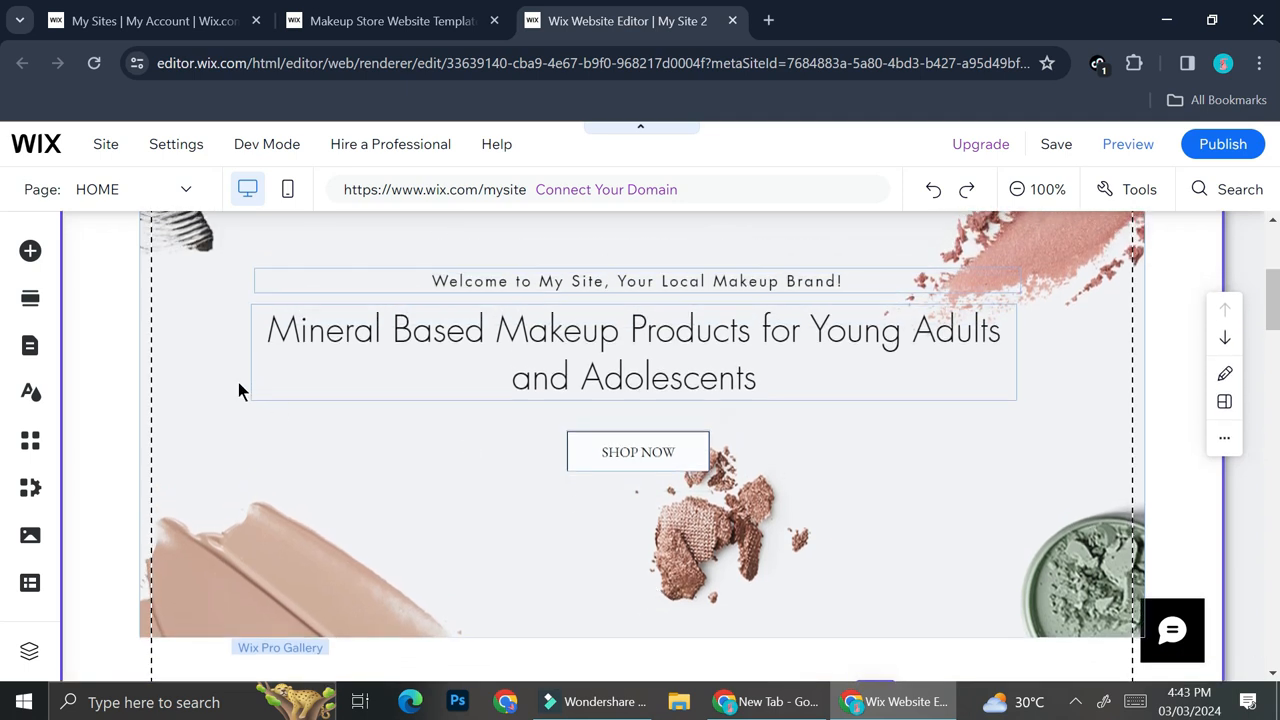
Step: Add a horizontal menu from the Themed Menus to the Welcome section, over the SHOP NOW button
{"action": "left_click", "coordinate": [27, 250]}
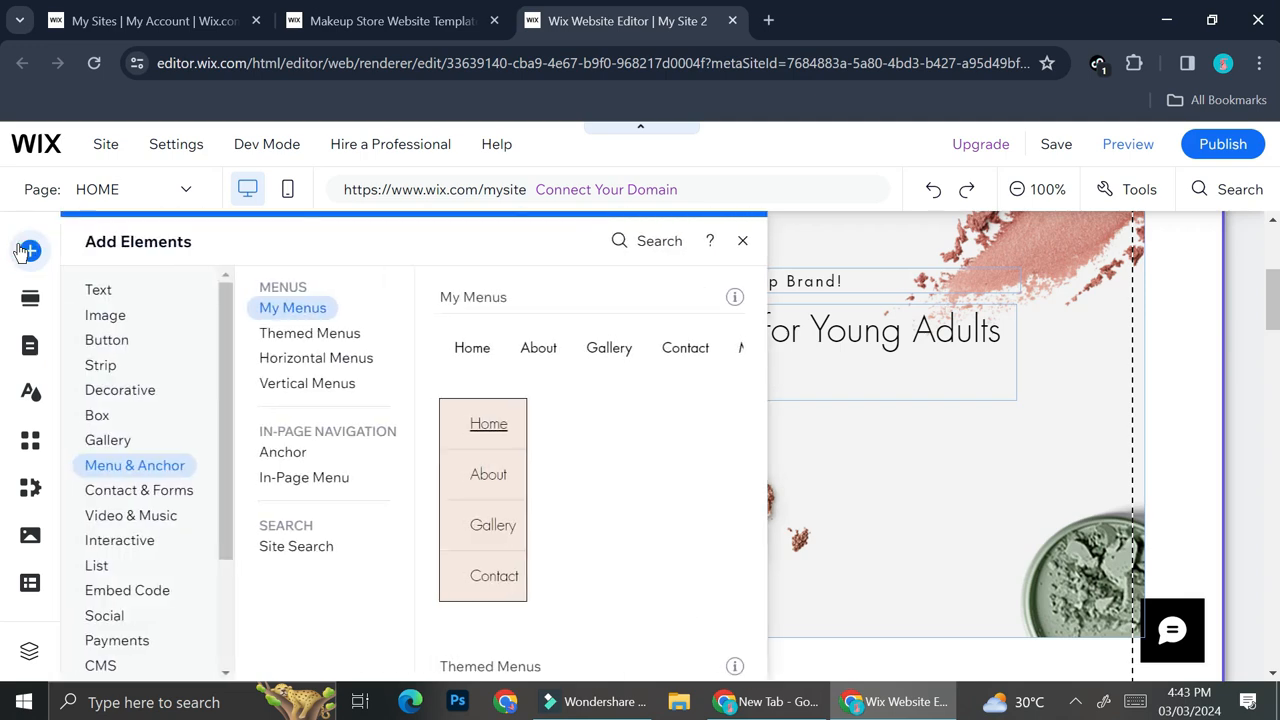
{"action": "left_click", "coordinate": [318, 358]}
{"action": "left_click", "coordinate": [300, 308]}
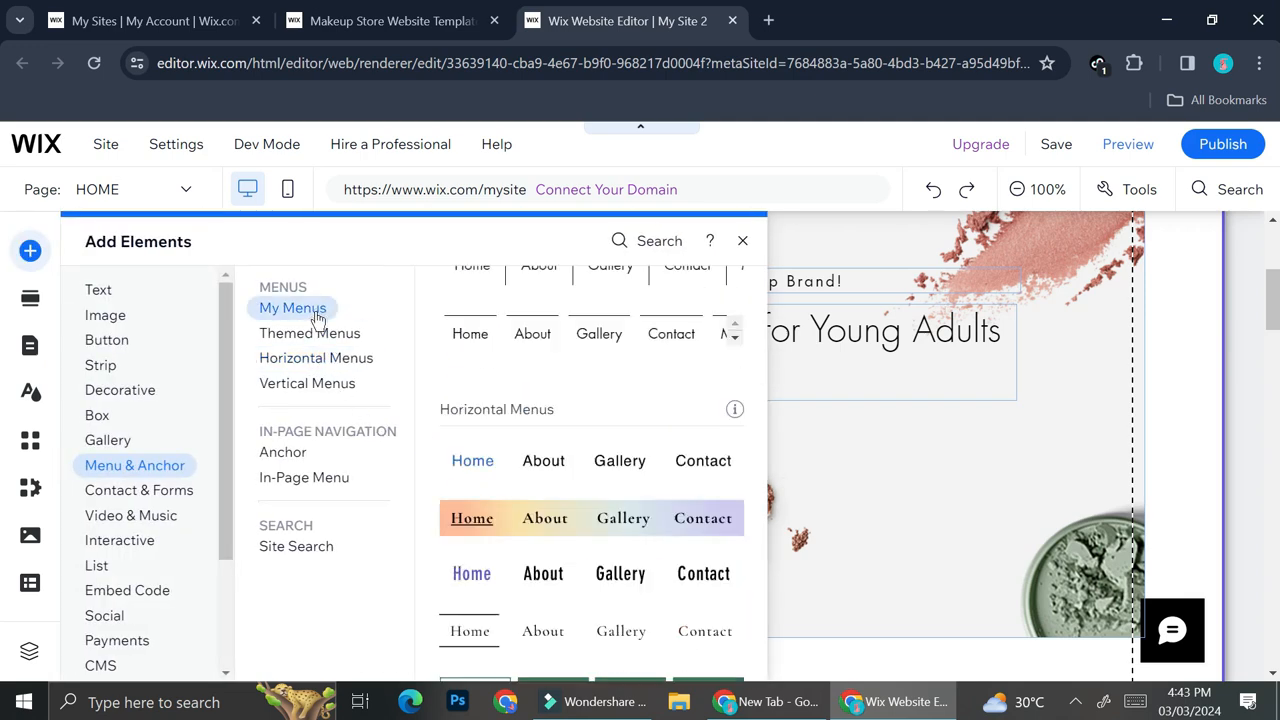
{"action": "left_click", "coordinate": [310, 334]}
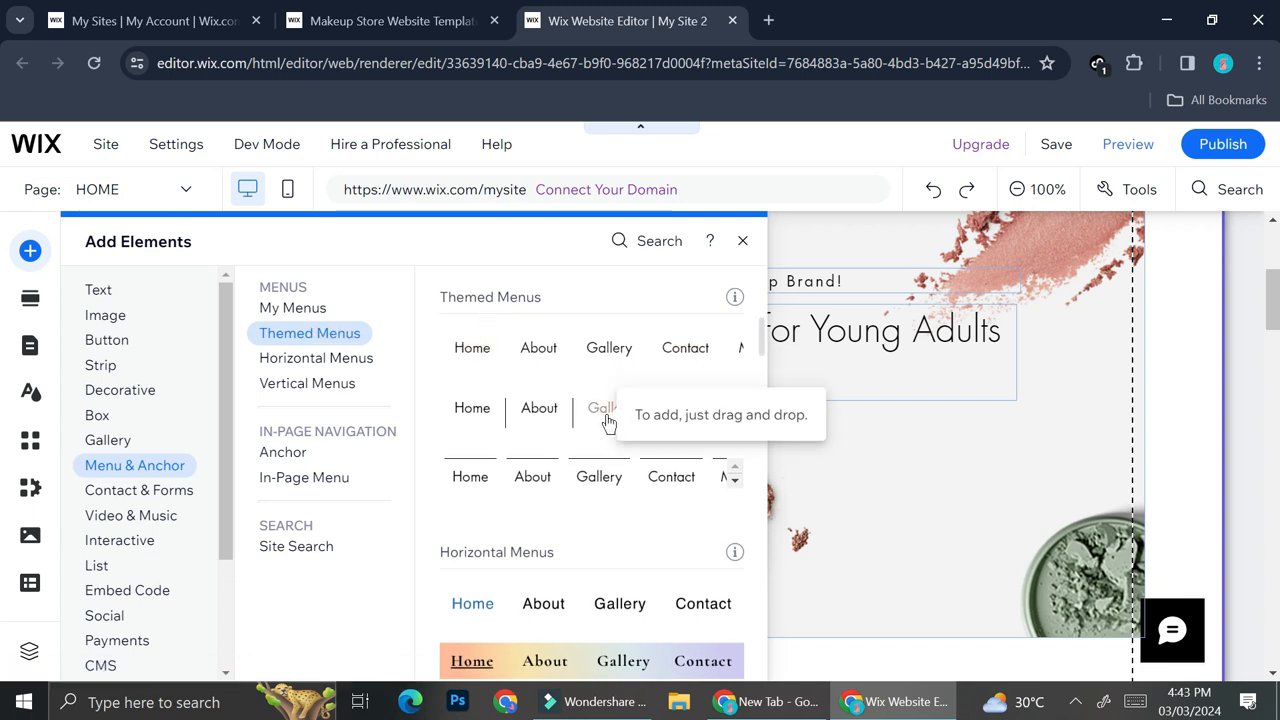
{"action": "left_click", "coordinate": [555, 372]}
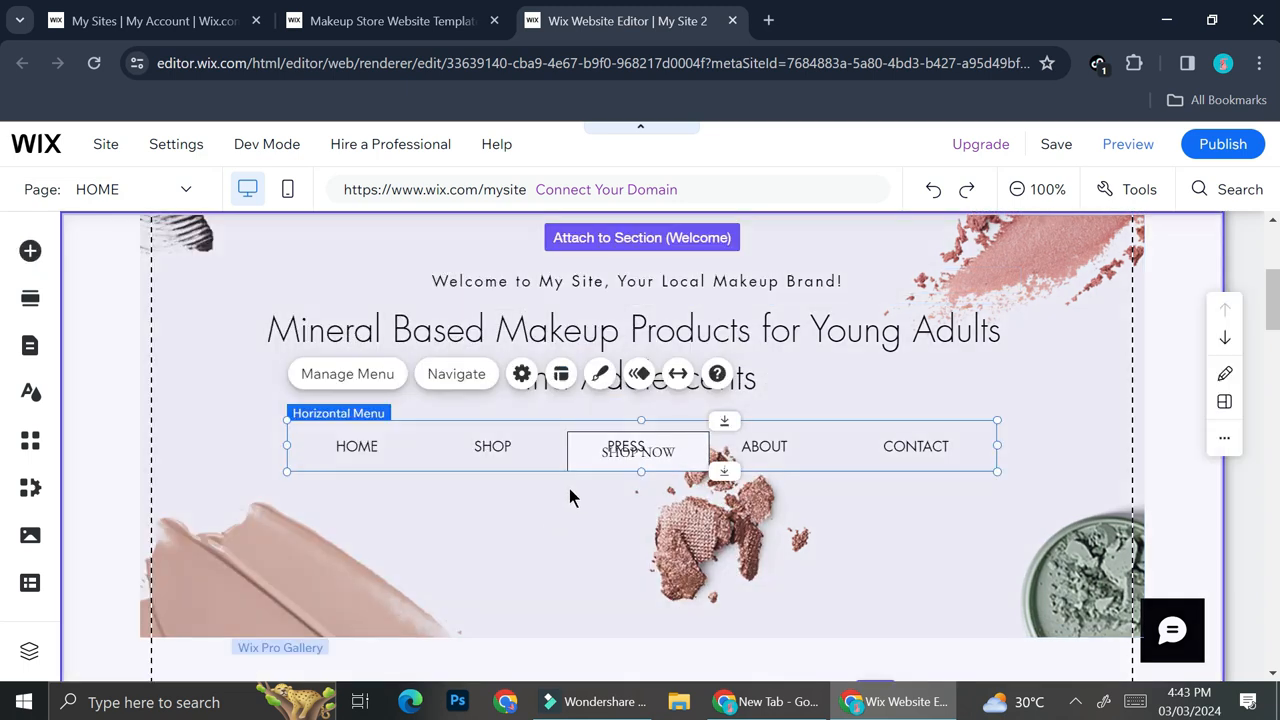
Step: Reposition the added horizontal menu in the Welcome section, compare it with the header menu, and delete it
{"action": "left_click_drag", "start_coordinate": [547, 460], "coordinate": [528, 488]}
{"action": "scroll", "coordinate": [528, 488], "scroll_direction": "up", "scroll_amount": 3}
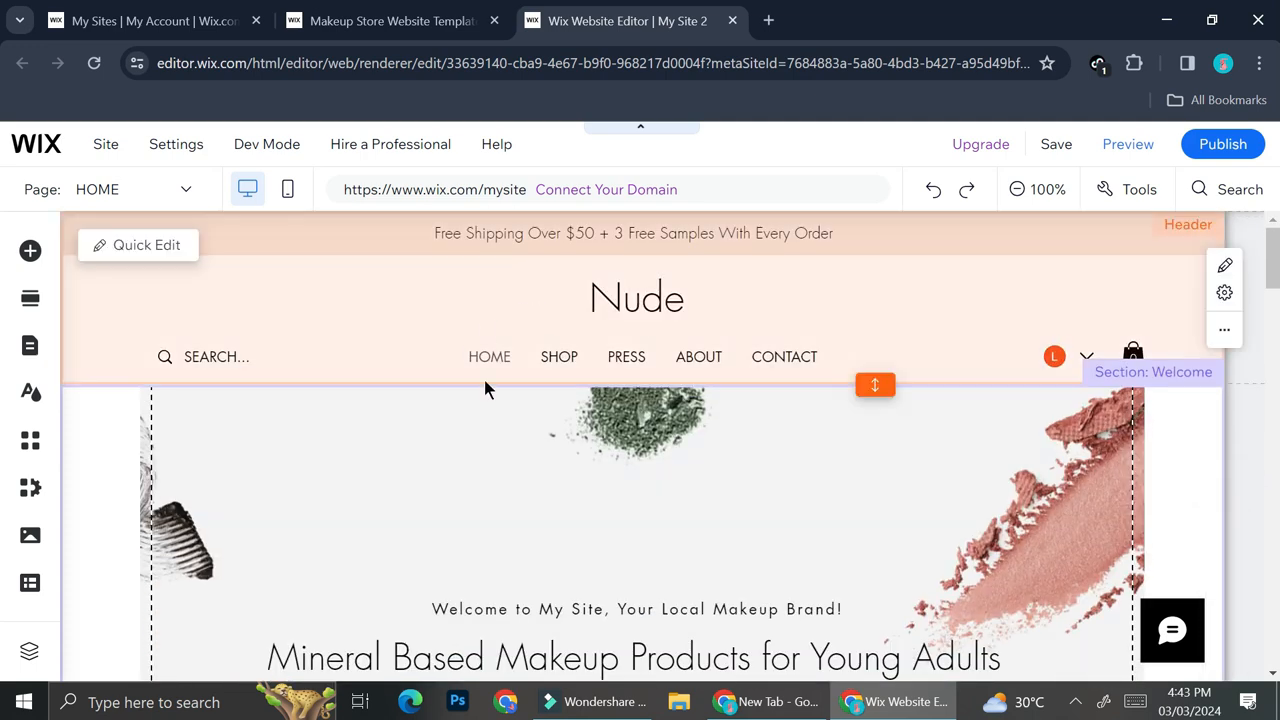
{"action": "scroll", "coordinate": [541, 415], "scroll_direction": "down", "scroll_amount": 5}
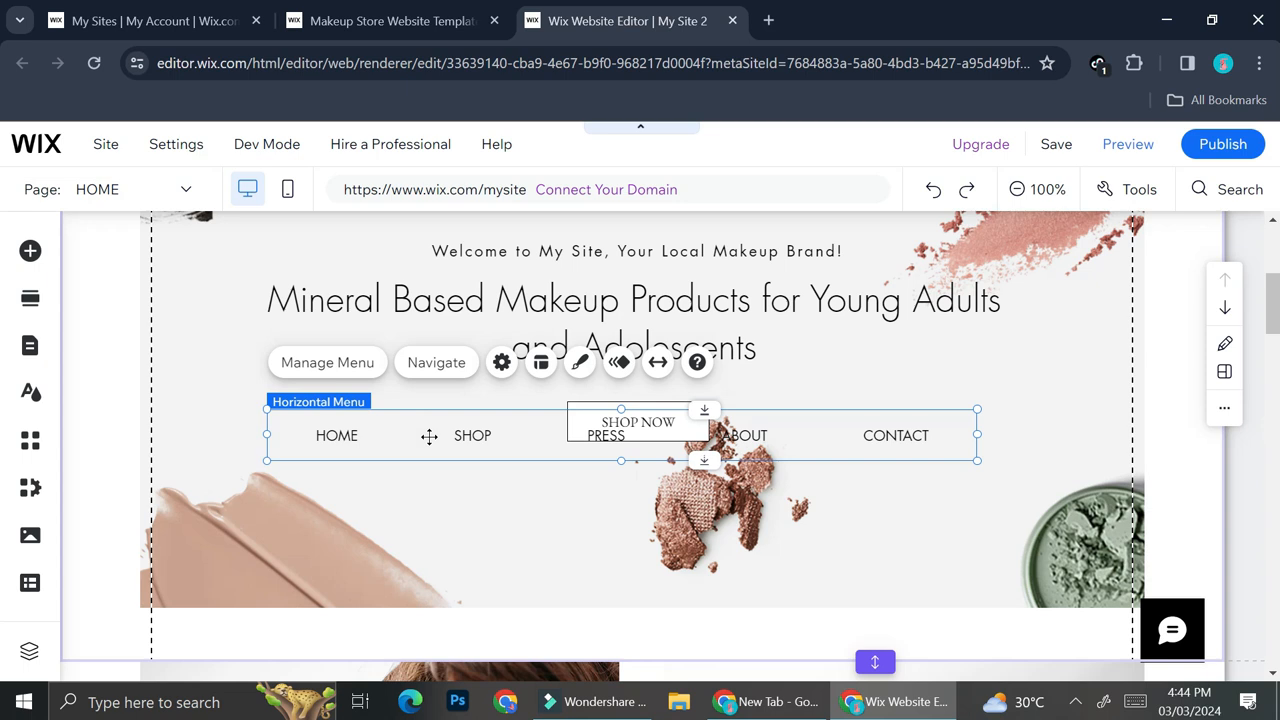
{"action": "key", "text": "Delete"}
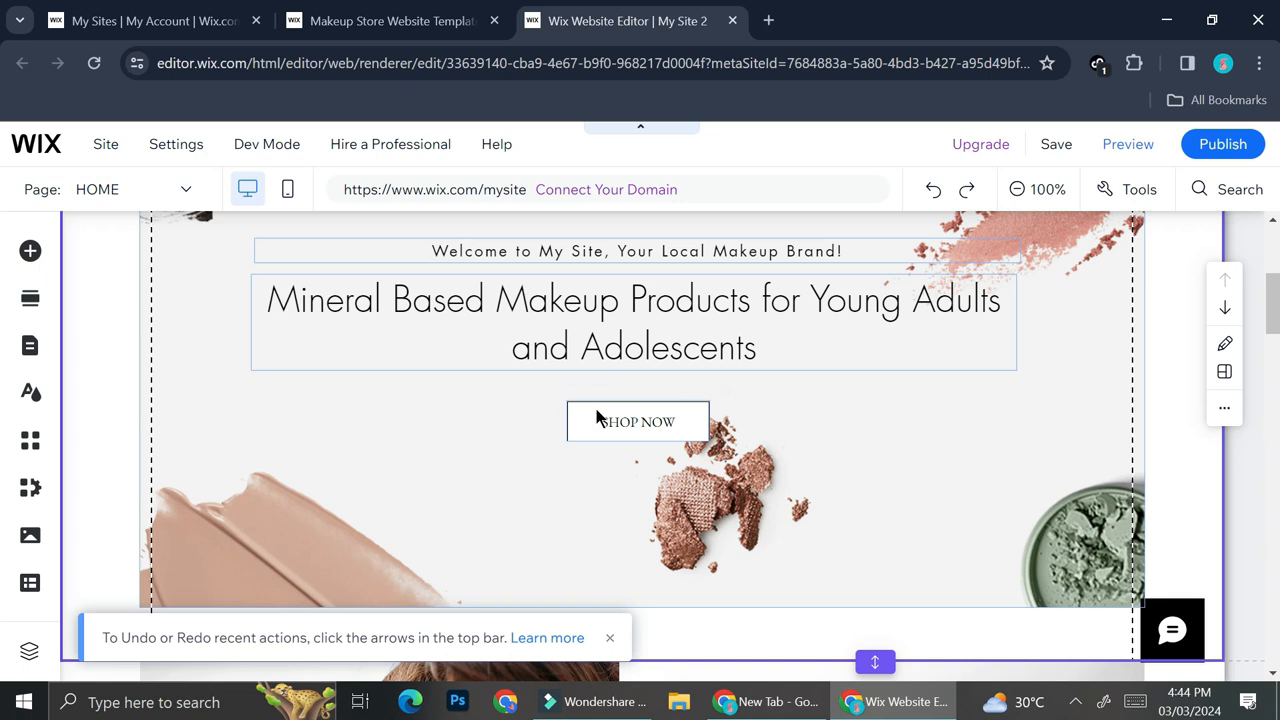
Step: Select the Welcome section's SHOP NOW button and examine the button elements that can be added
{"action": "left_click", "coordinate": [634, 424]}
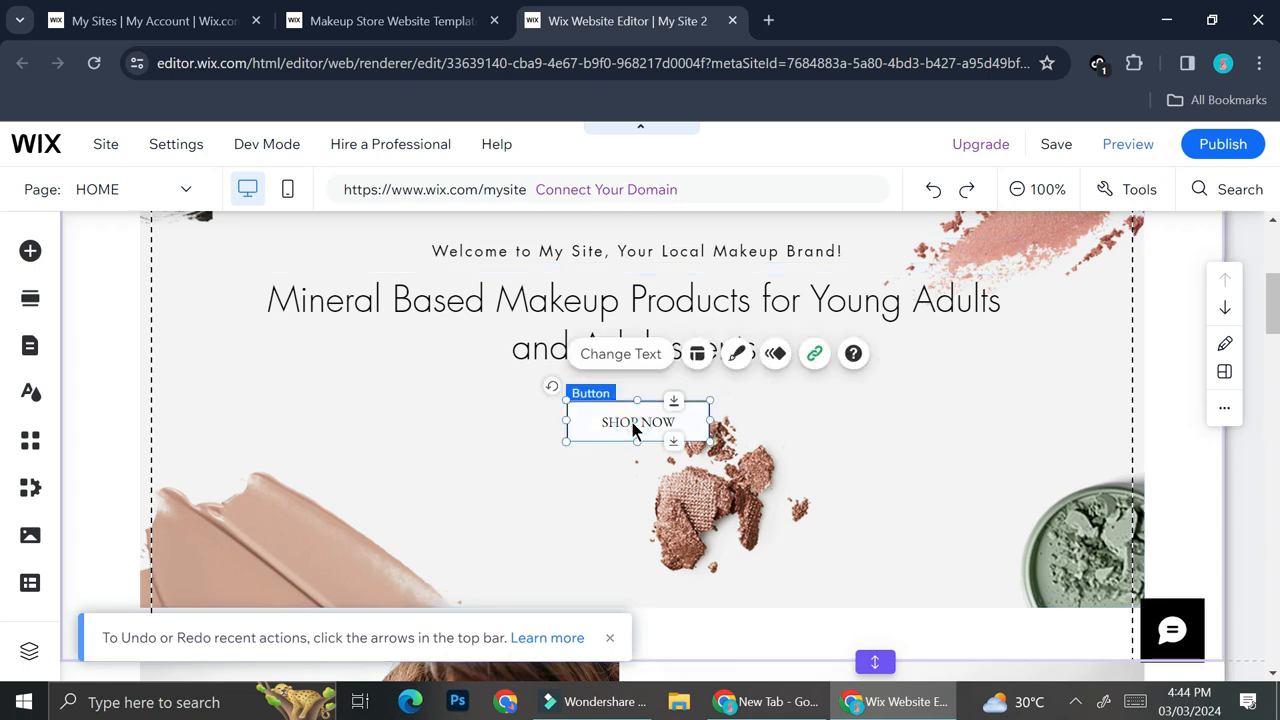
{"action": "left_click", "coordinate": [24, 252]}
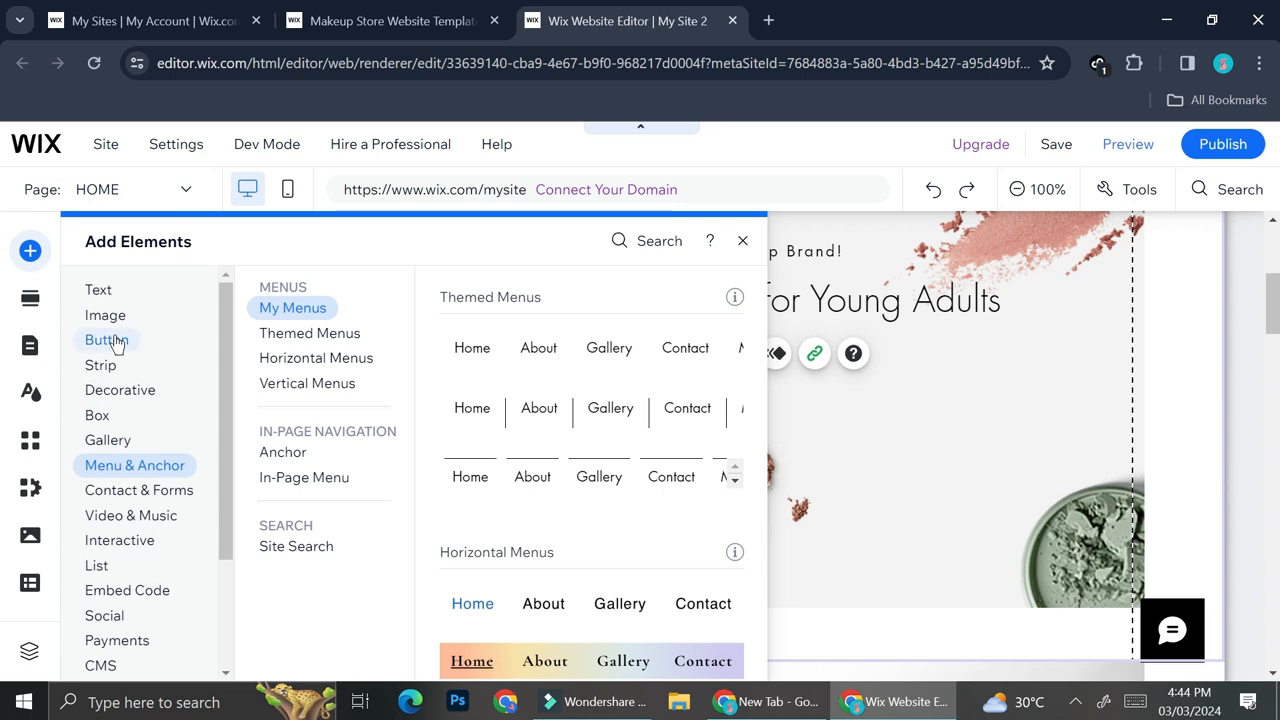
{"action": "left_click", "coordinate": [113, 341]}
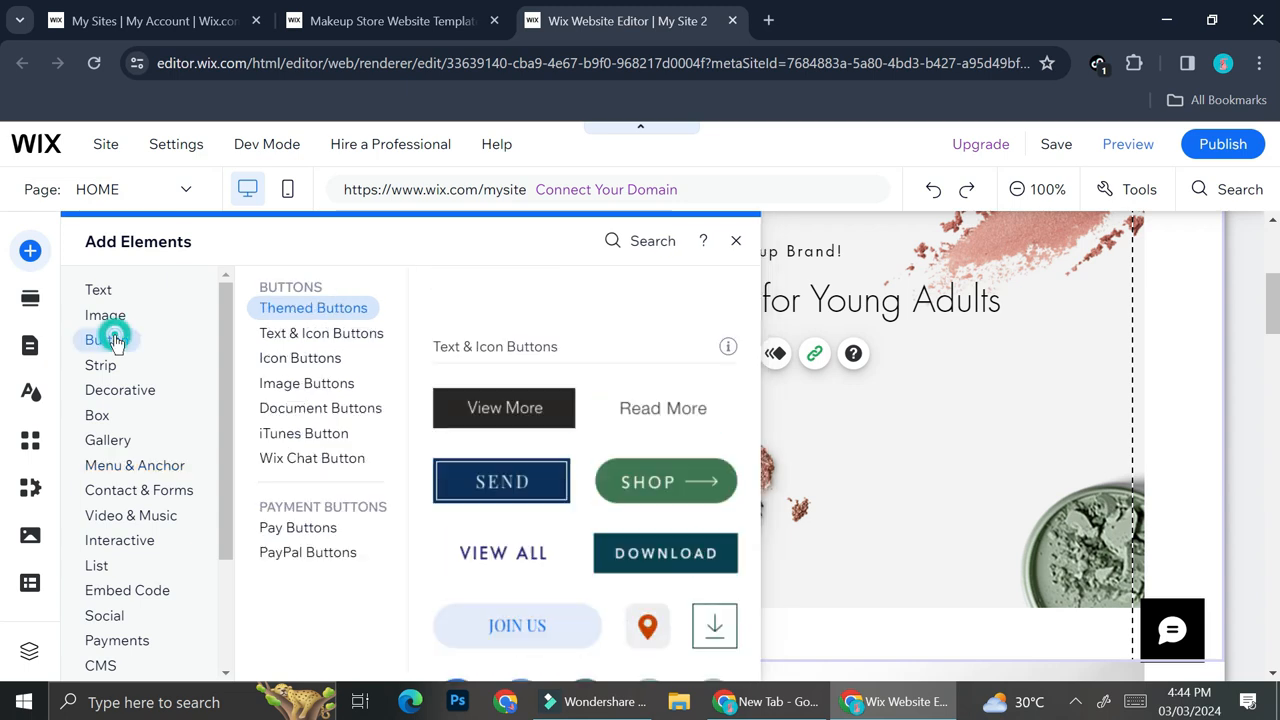
{"action": "left_click", "coordinate": [735, 242]}
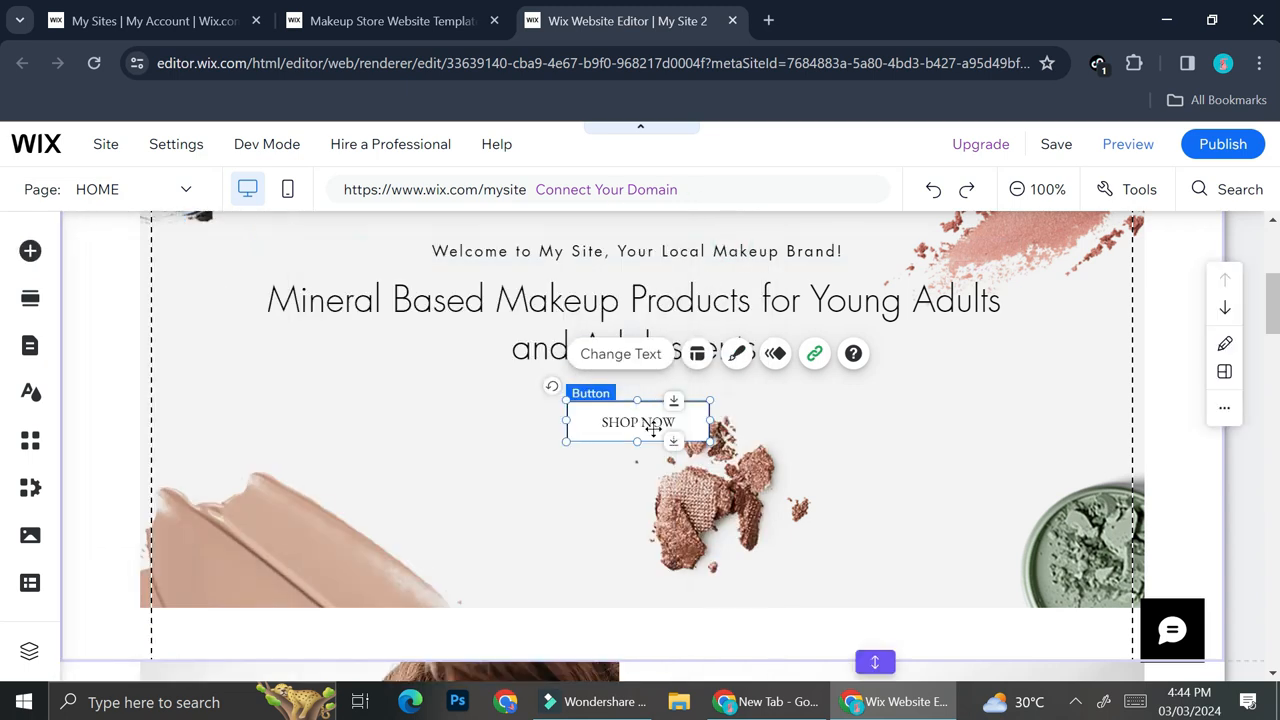
Step: Examine the Web address, Document and Email link options for the SHOP NOW button without changing its link
{"action": "left_click", "coordinate": [815, 355]}
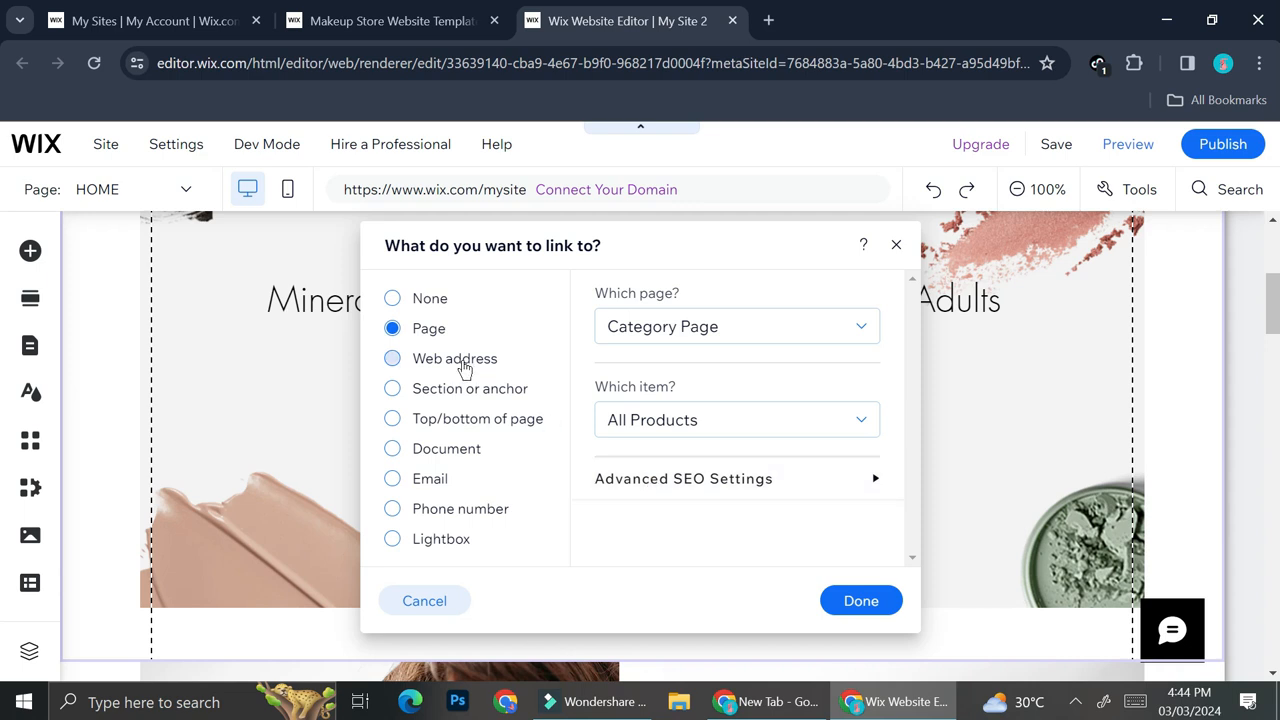
{"action": "left_click", "coordinate": [463, 368]}
{"action": "left_click", "coordinate": [638, 338]}
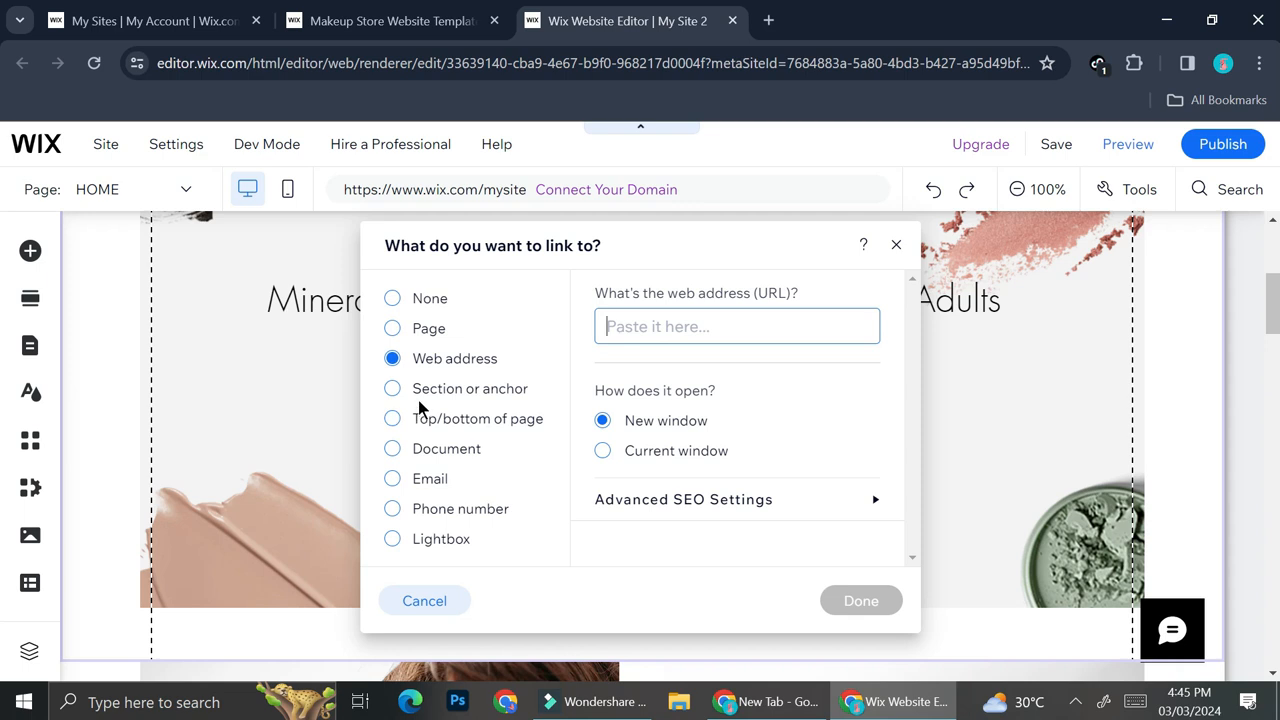
{"action": "left_click", "coordinate": [410, 450]}
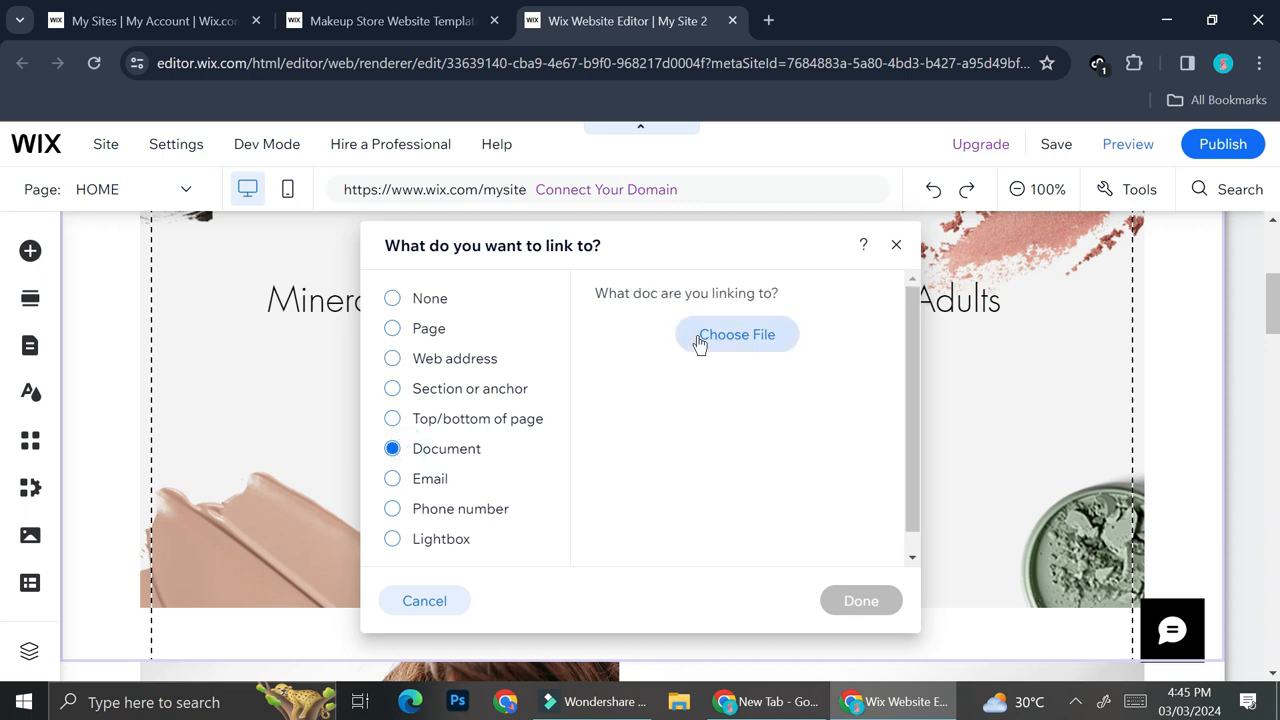
{"action": "left_click", "coordinate": [428, 480]}
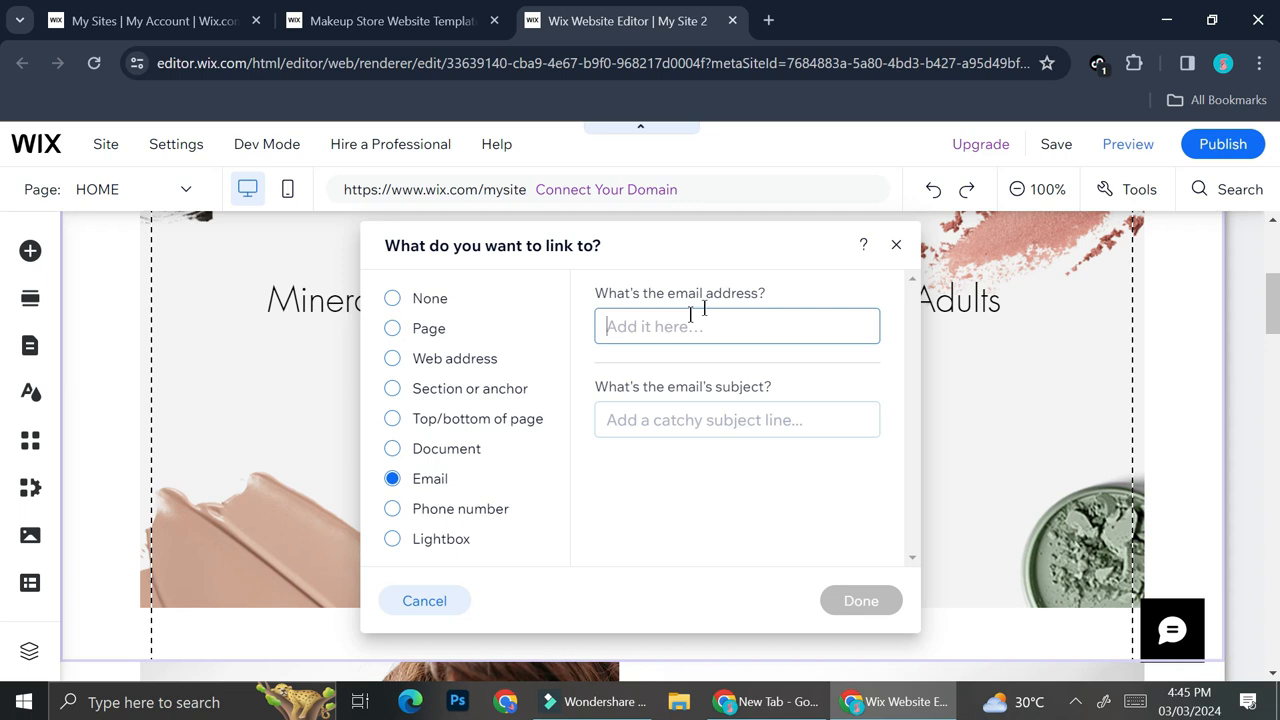
{"action": "left_click", "coordinate": [896, 245]}
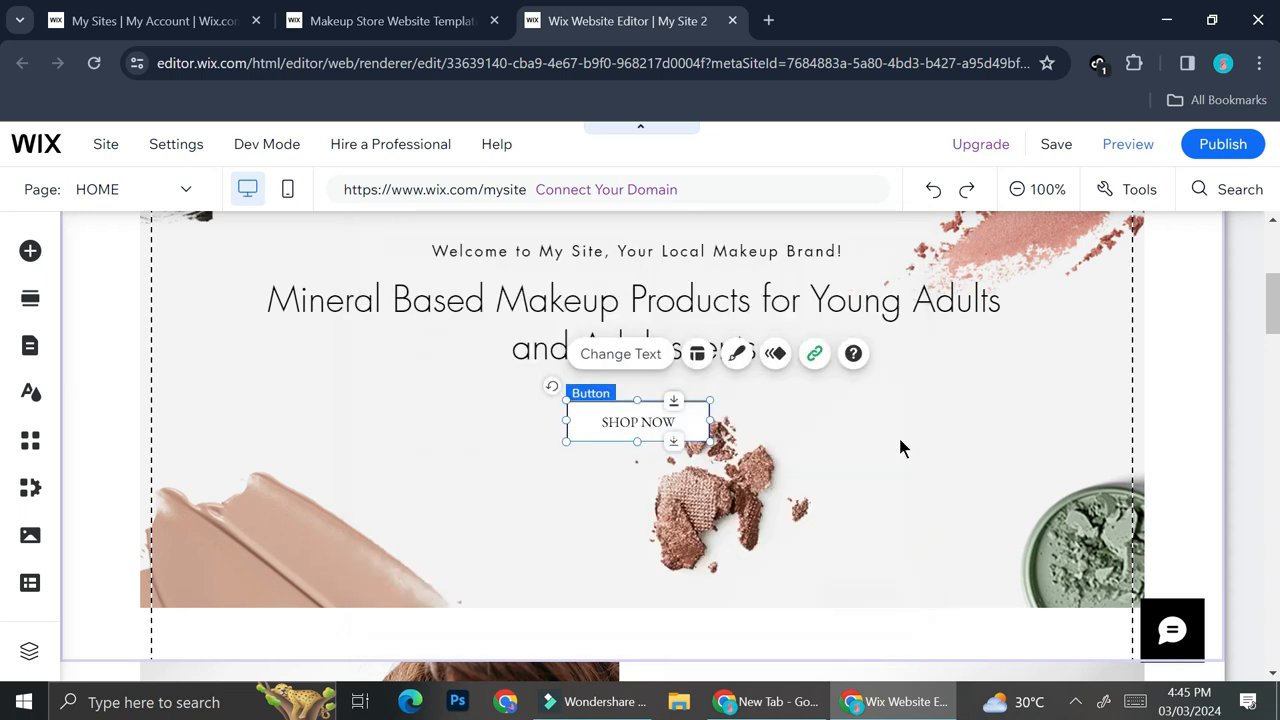
Step: Open the Welcome section's gallery media for organizing, shrink the thumbnails to the smallest size, and look through the images
{"action": "left_click", "coordinate": [1081, 346]}
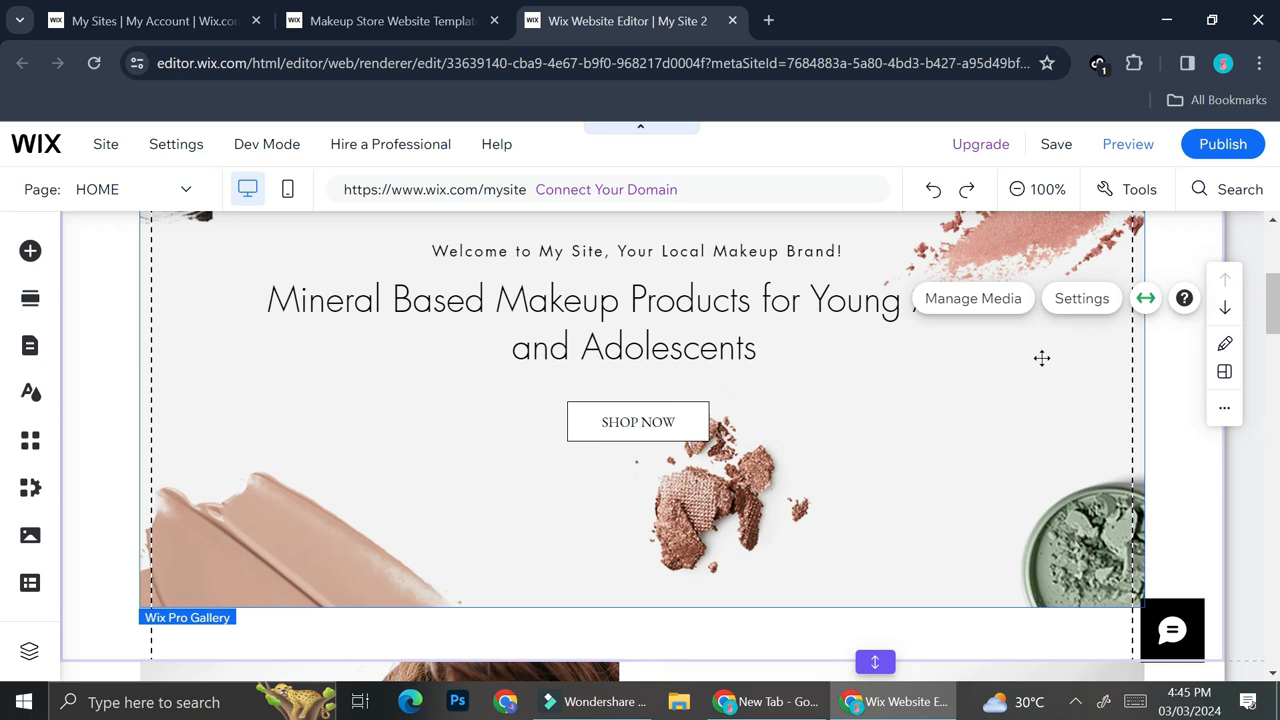
{"action": "left_click", "coordinate": [997, 305]}
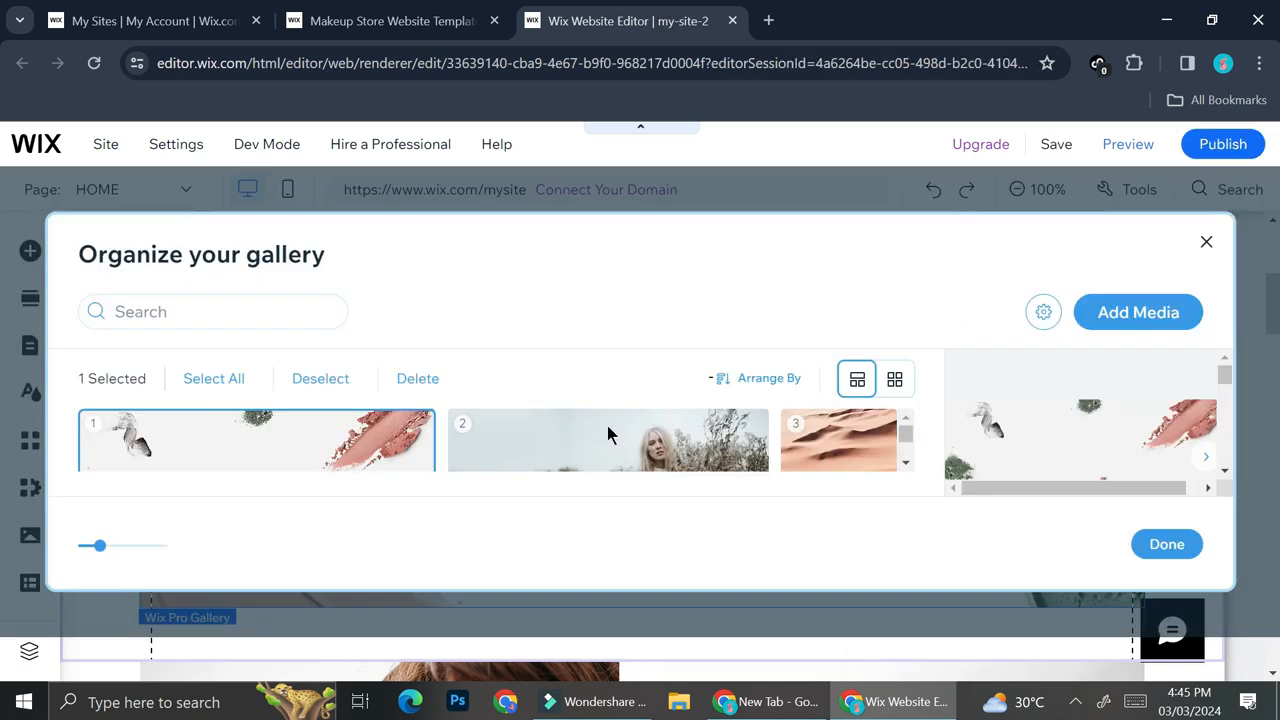
{"action": "left_click_drag", "start_coordinate": [101, 548], "coordinate": [71, 556]}
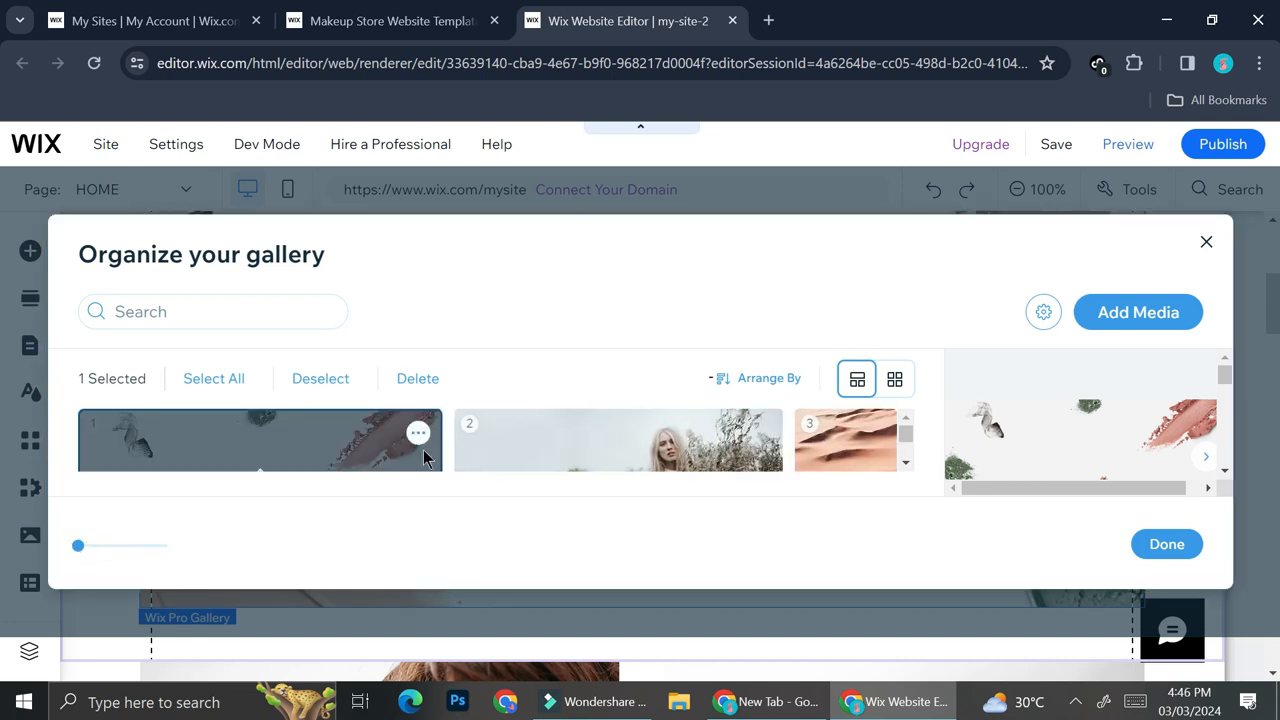
{"action": "scroll", "coordinate": [424, 457], "scroll_direction": "down", "scroll_amount": 2}
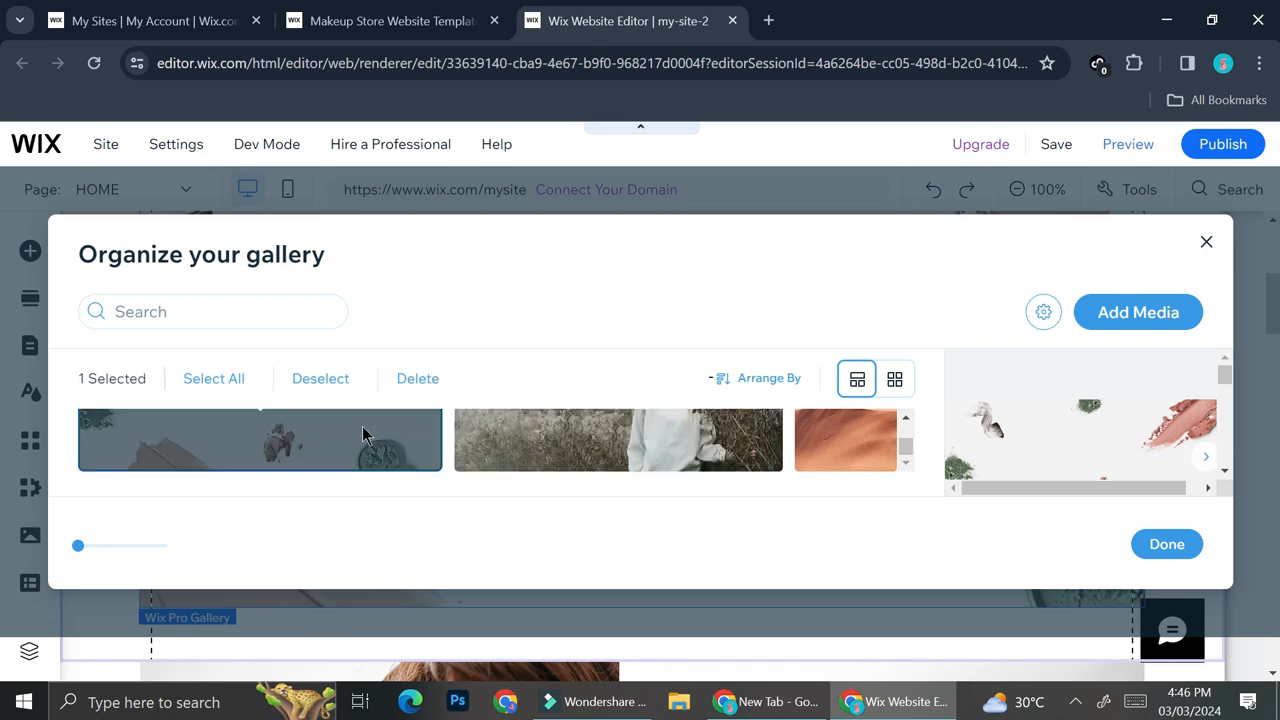
Step: Upload the image file 2 from the computer's Downloads folder and add it to the gallery
{"action": "left_click", "coordinate": [1136, 318]}
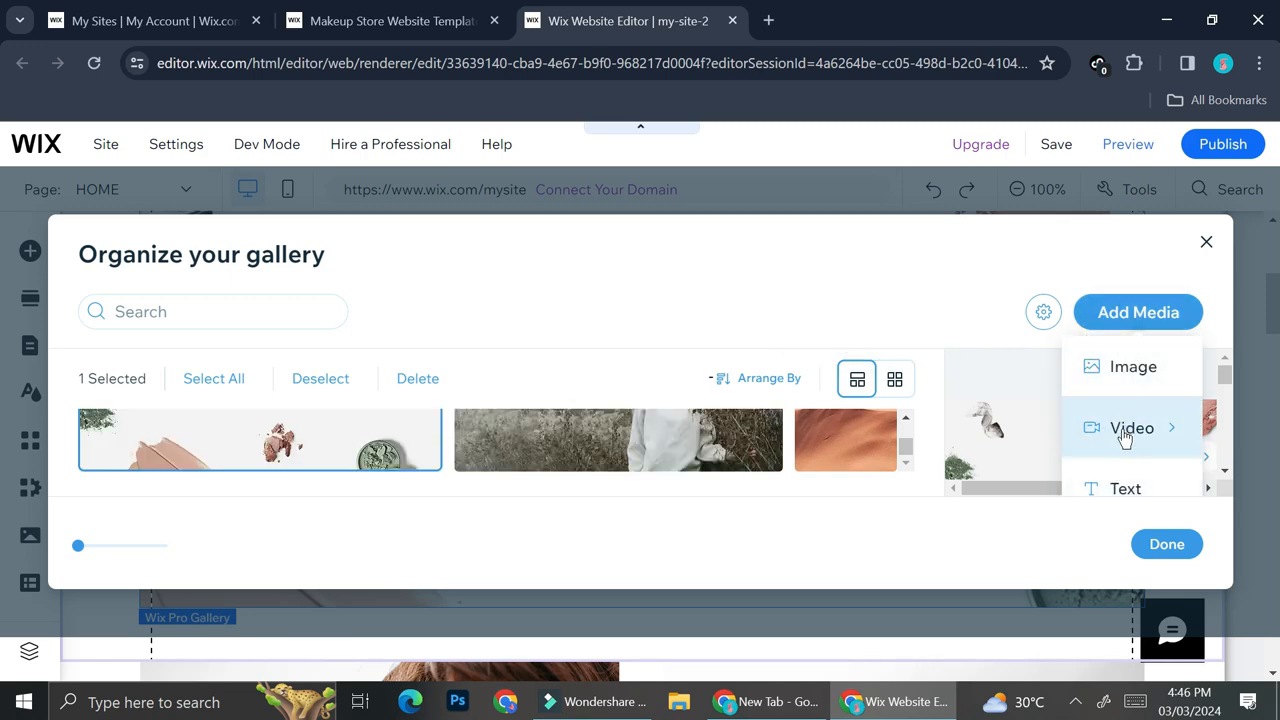
{"action": "left_click", "coordinate": [1130, 370]}
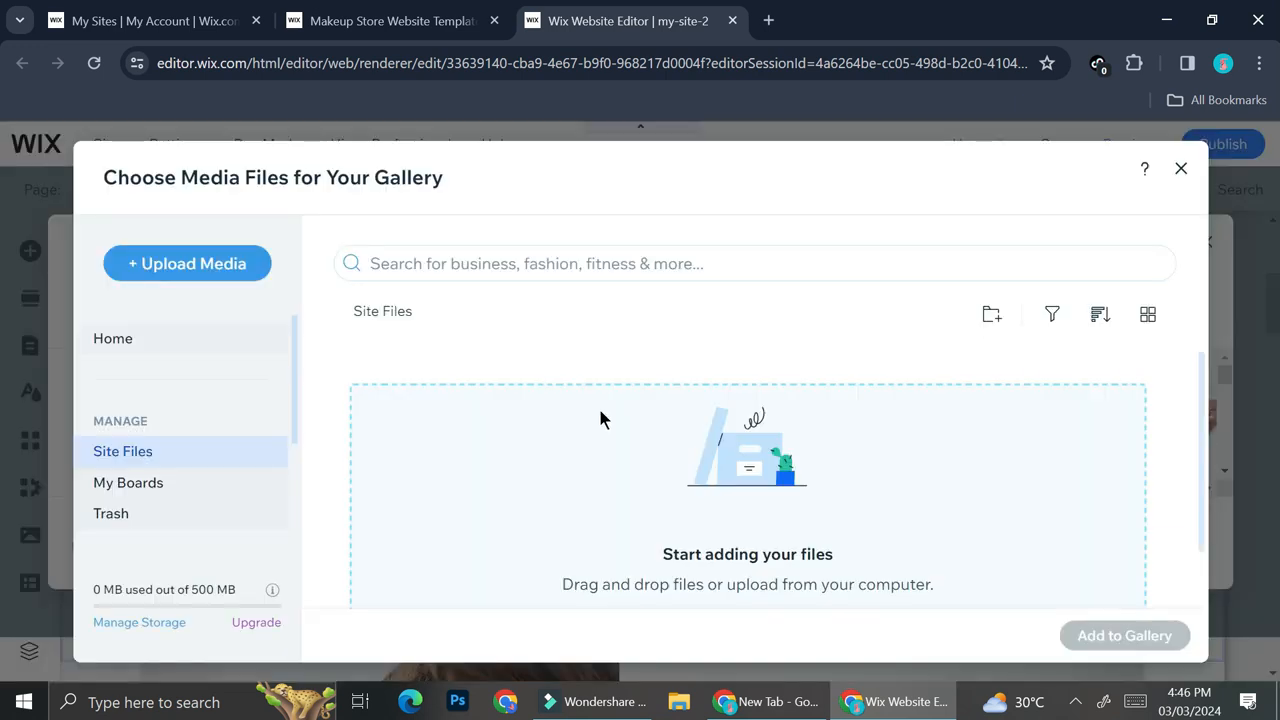
{"action": "scroll", "coordinate": [693, 465], "scroll_direction": "down", "scroll_amount": 1}
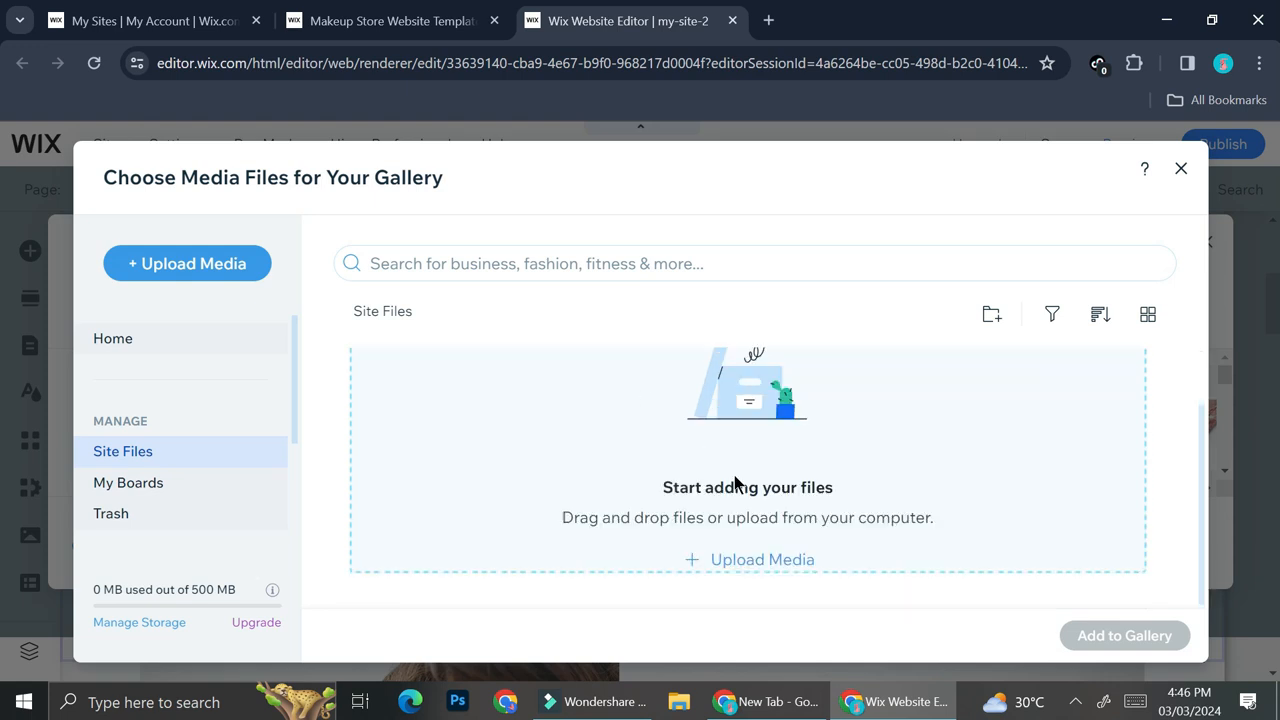
{"action": "left_click", "coordinate": [752, 562]}
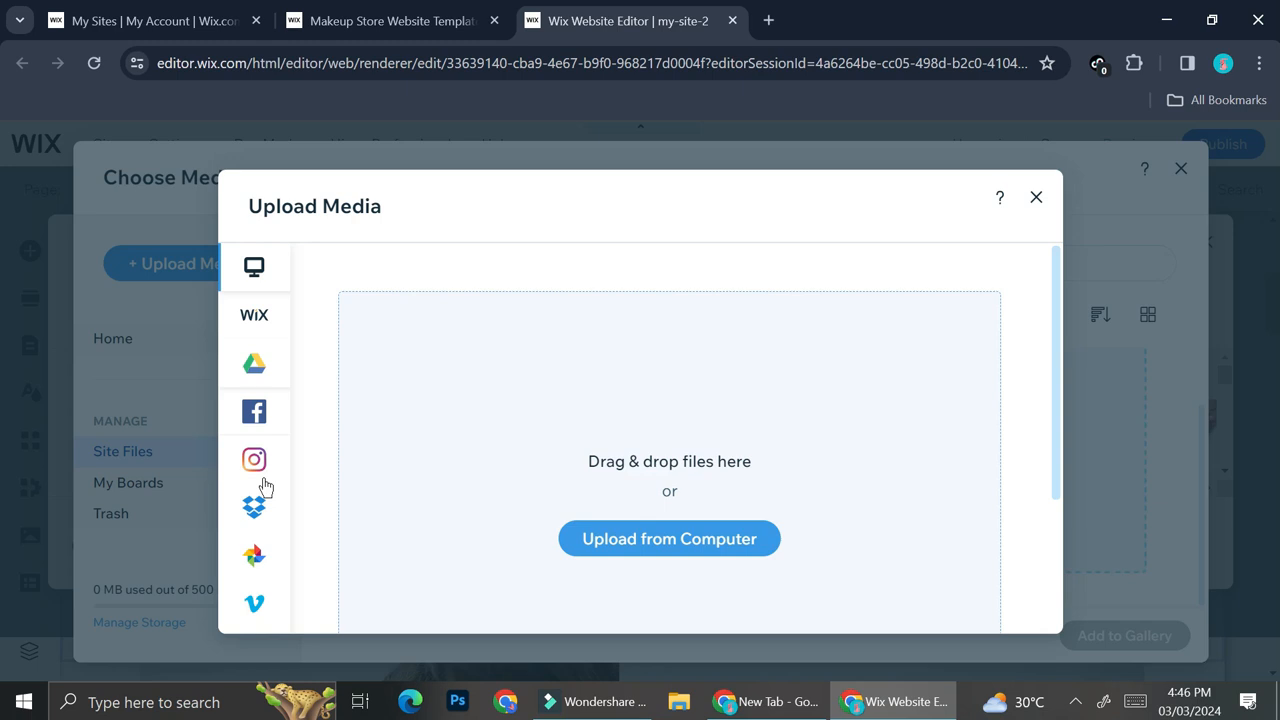
{"action": "mouse_move", "coordinate": [265, 316]}
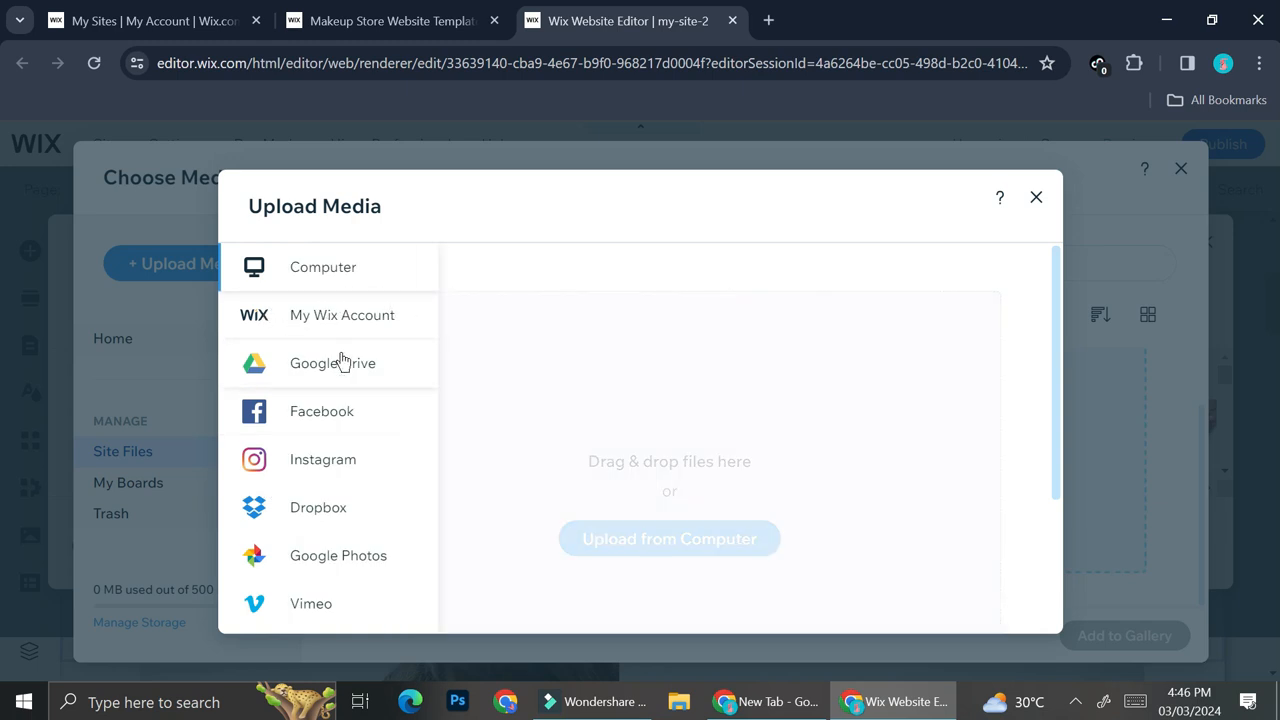
{"action": "left_click", "coordinate": [358, 270]}
{"action": "left_click", "coordinate": [318, 270]}
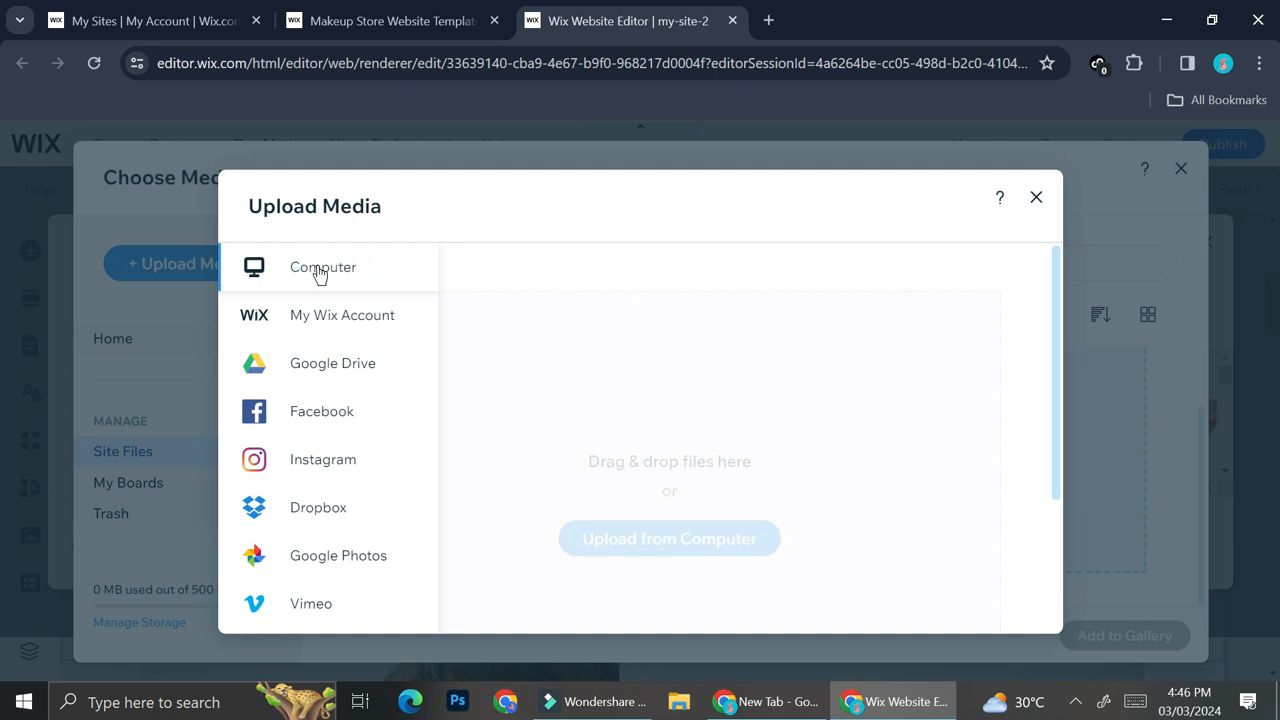
{"action": "left_click", "coordinate": [646, 284]}
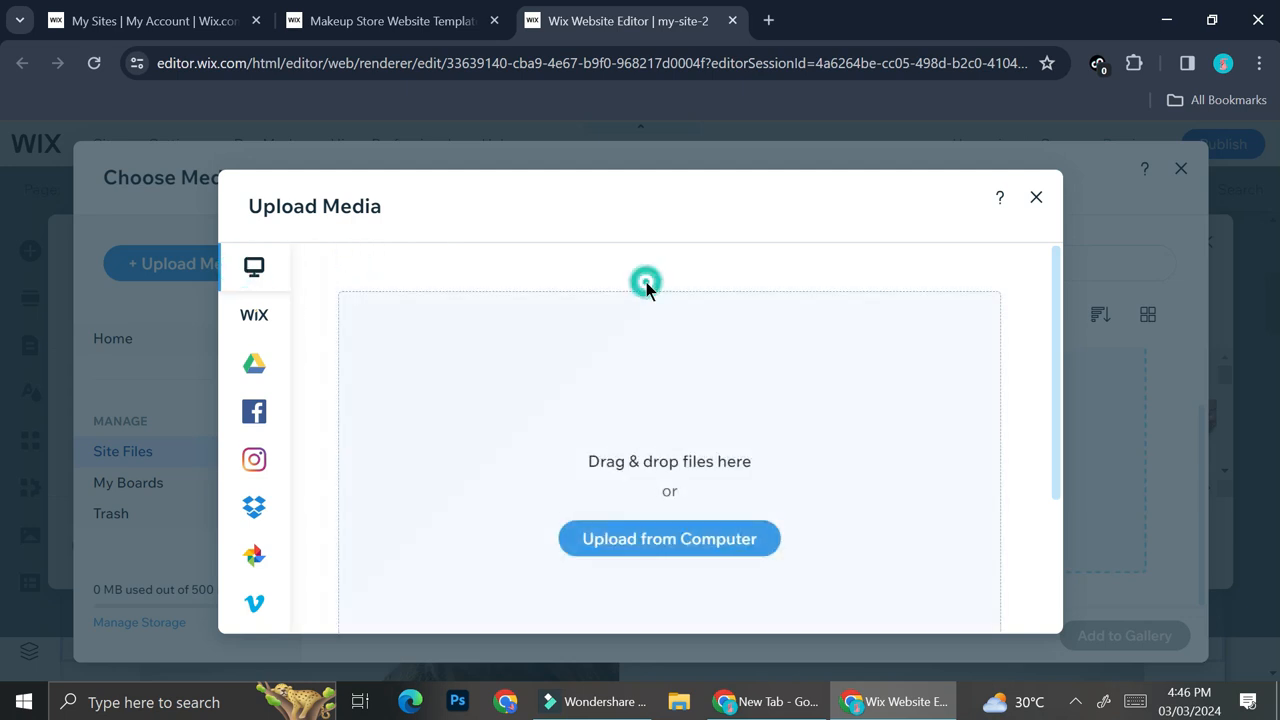
{"action": "left_click", "coordinate": [612, 536]}
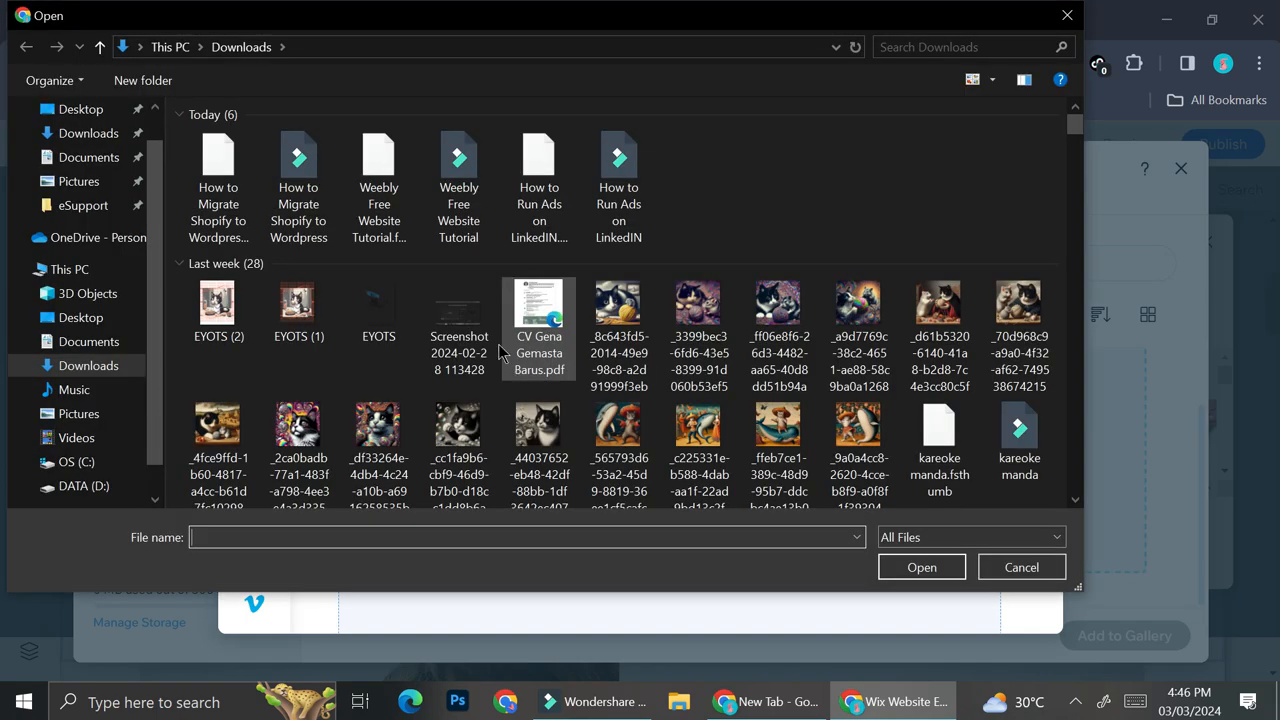
{"action": "scroll", "coordinate": [606, 368], "scroll_direction": "down", "scroll_amount": 2}
{"action": "scroll", "coordinate": [606, 365], "scroll_direction": "down", "scroll_amount": 4}
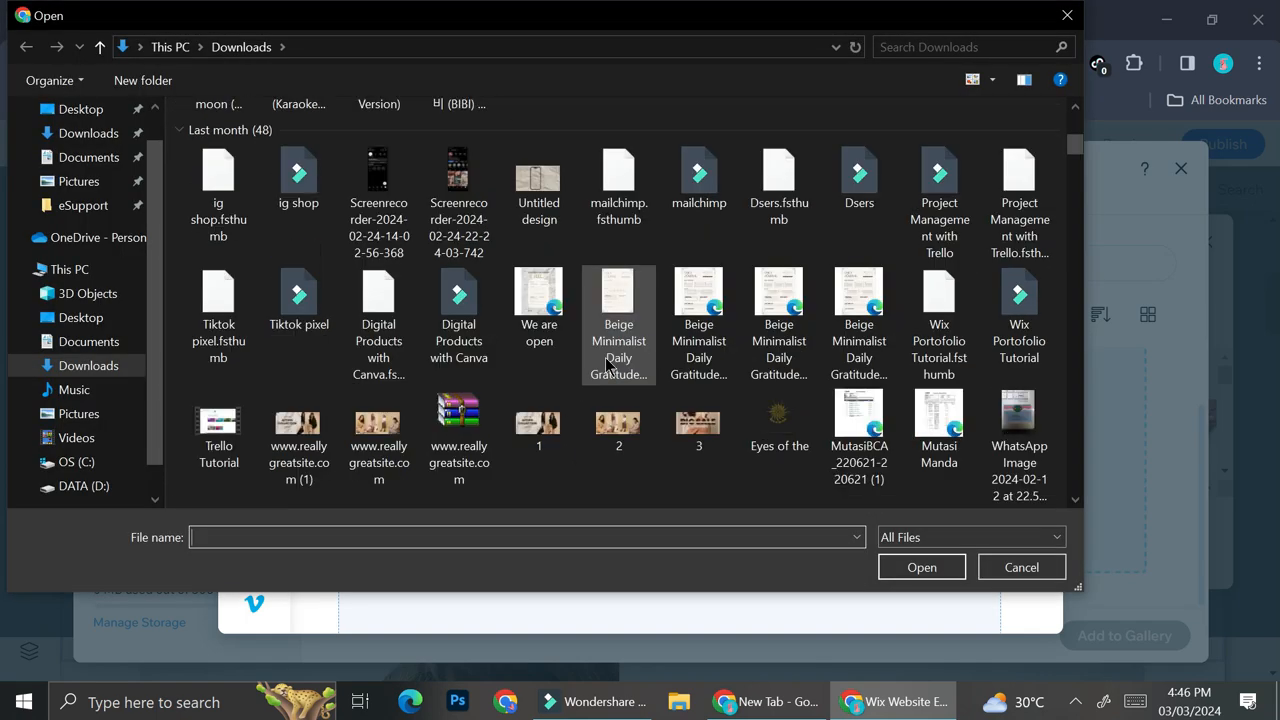
{"action": "double_click", "coordinate": [609, 430]}
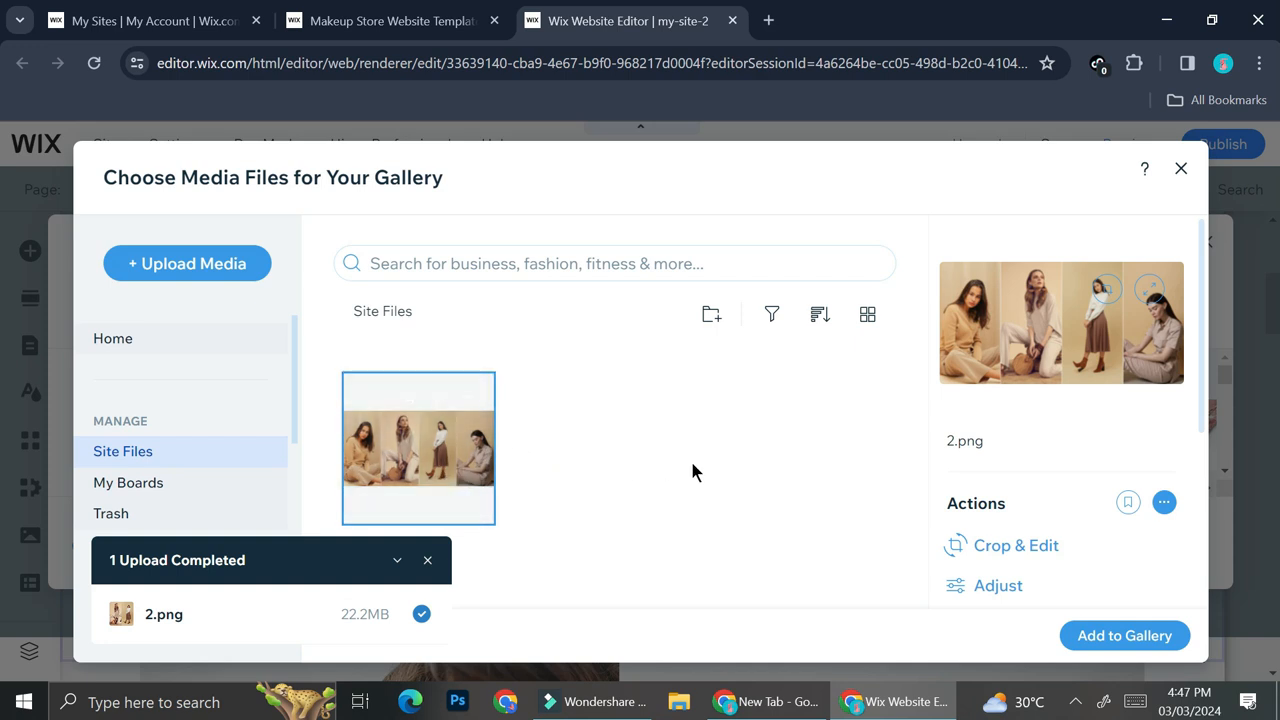
{"action": "left_click", "coordinate": [1105, 628]}
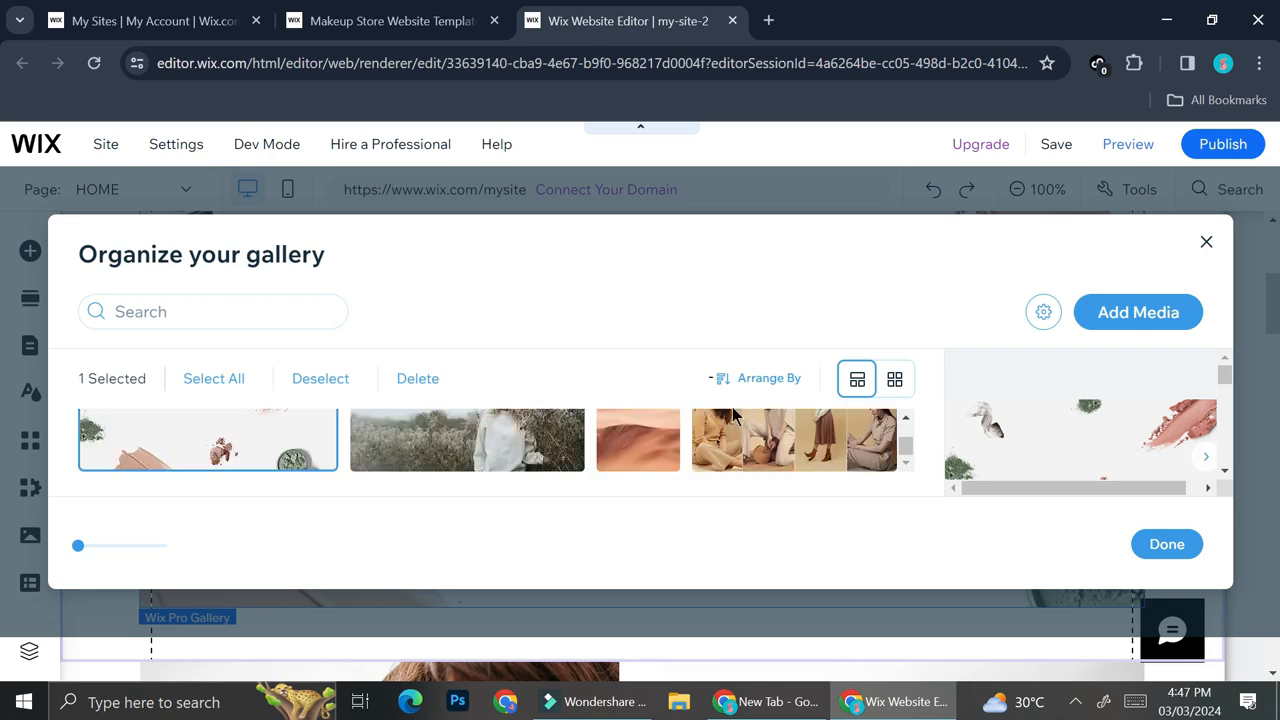
Step: Move the uploaded image to second place in the gallery and finish organizing it
{"action": "left_click_drag", "start_coordinate": [760, 440], "coordinate": [457, 420]}
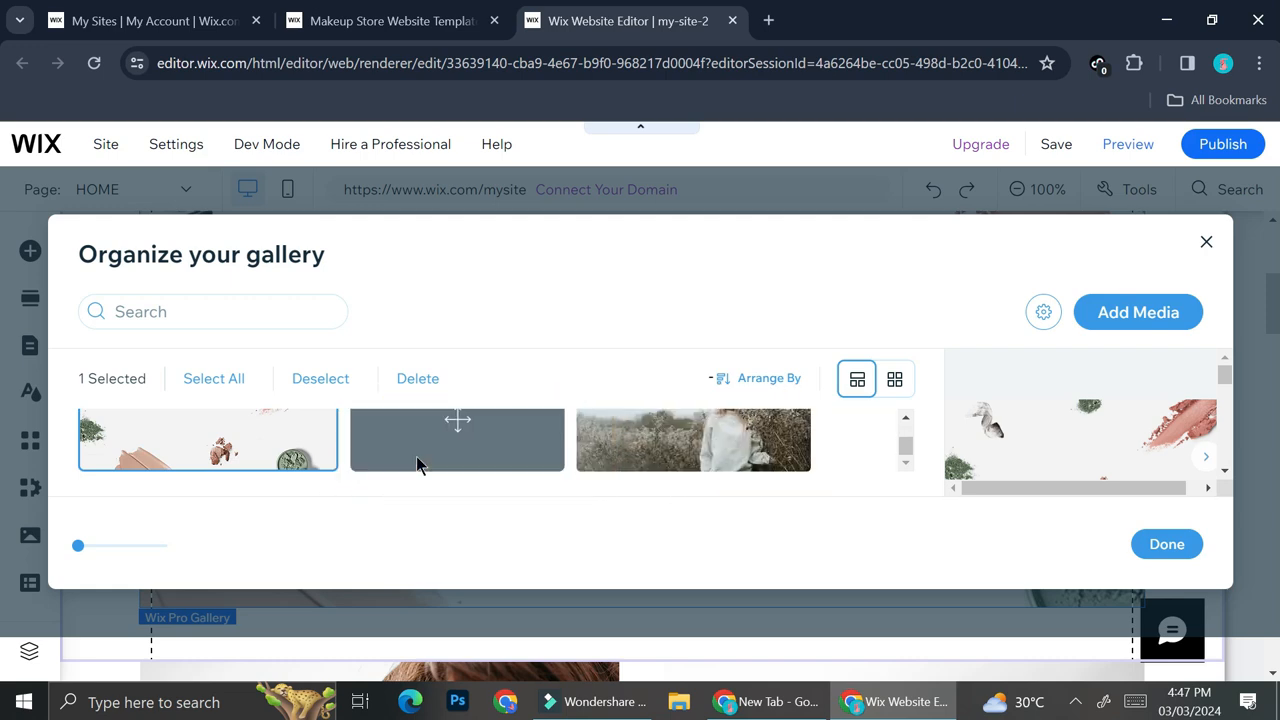
{"action": "left_click_drag", "start_coordinate": [686, 425], "coordinate": [472, 471]}
{"action": "left_click_drag", "start_coordinate": [660, 436], "coordinate": [441, 447]}
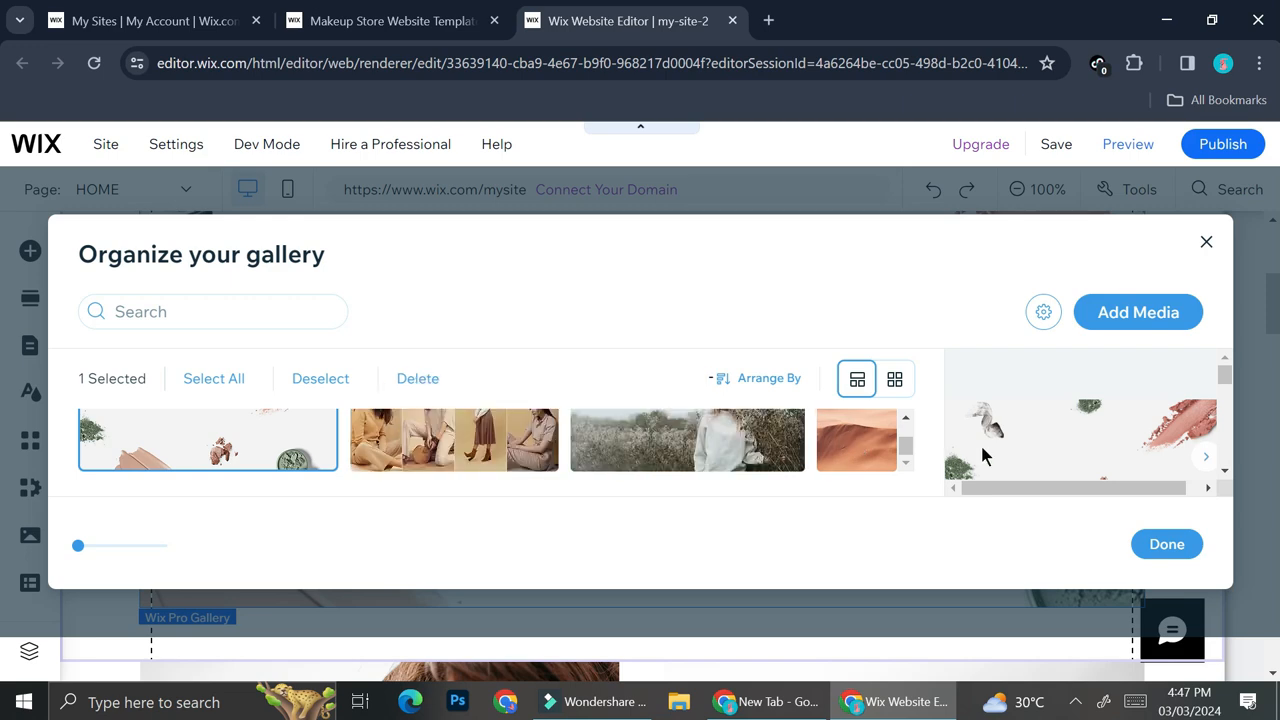
{"action": "left_click", "coordinate": [1166, 543]}
Step: Reorder the site menu so that PRESS, CONTACT and ABOUT follow the SHOP items in that order
{"action": "left_click", "coordinate": [30, 352]}
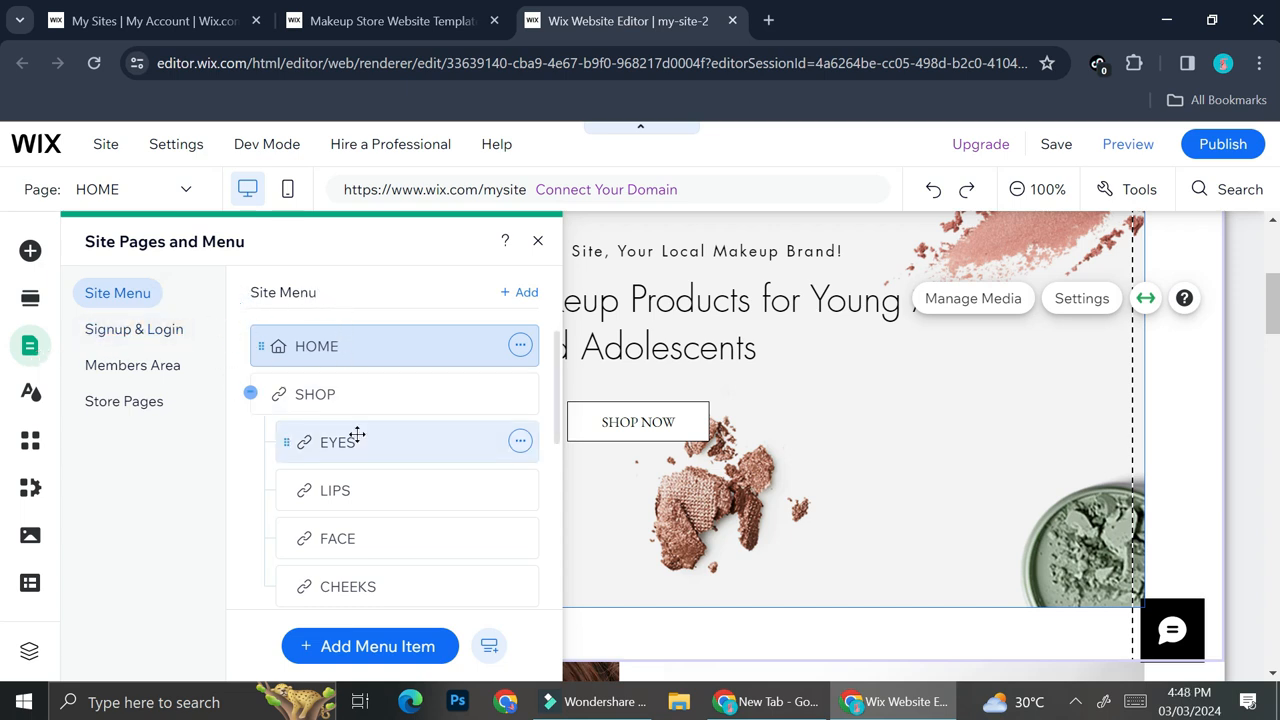
{"action": "scroll", "coordinate": [354, 400], "scroll_direction": "down", "scroll_amount": 2}
{"action": "scroll", "coordinate": [357, 400], "scroll_direction": "down", "scroll_amount": 3}
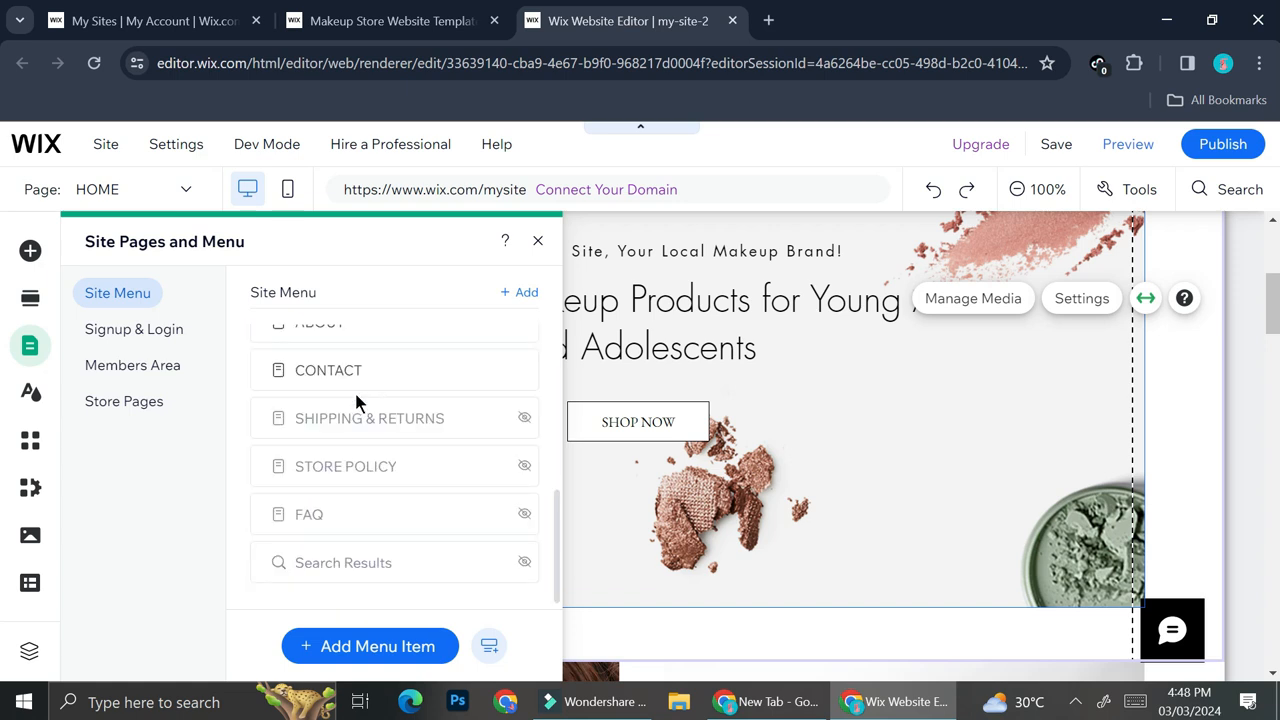
{"action": "scroll", "coordinate": [354, 389], "scroll_direction": "up", "scroll_amount": 5}
{"action": "scroll", "coordinate": [355, 391], "scroll_direction": "down", "scroll_amount": 2}
{"action": "scroll", "coordinate": [356, 393], "scroll_direction": "down", "scroll_amount": 2}
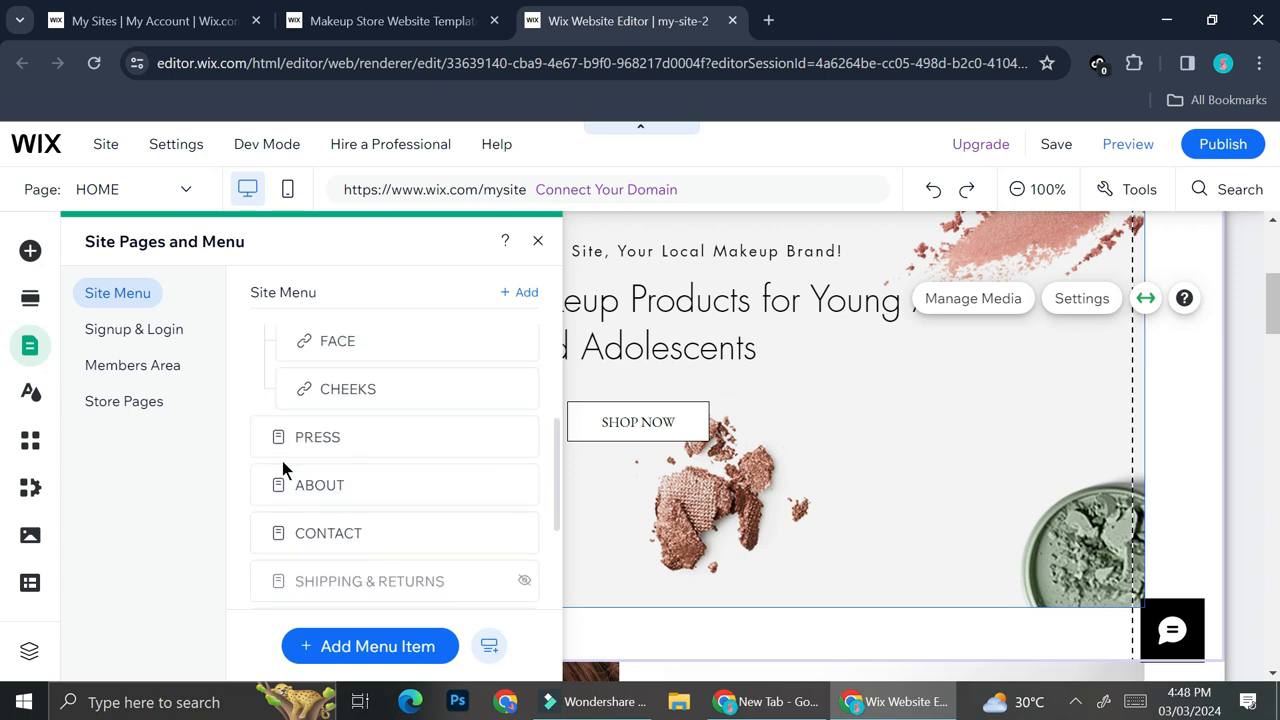
{"action": "left_click_drag", "start_coordinate": [260, 434], "coordinate": [258, 490]}
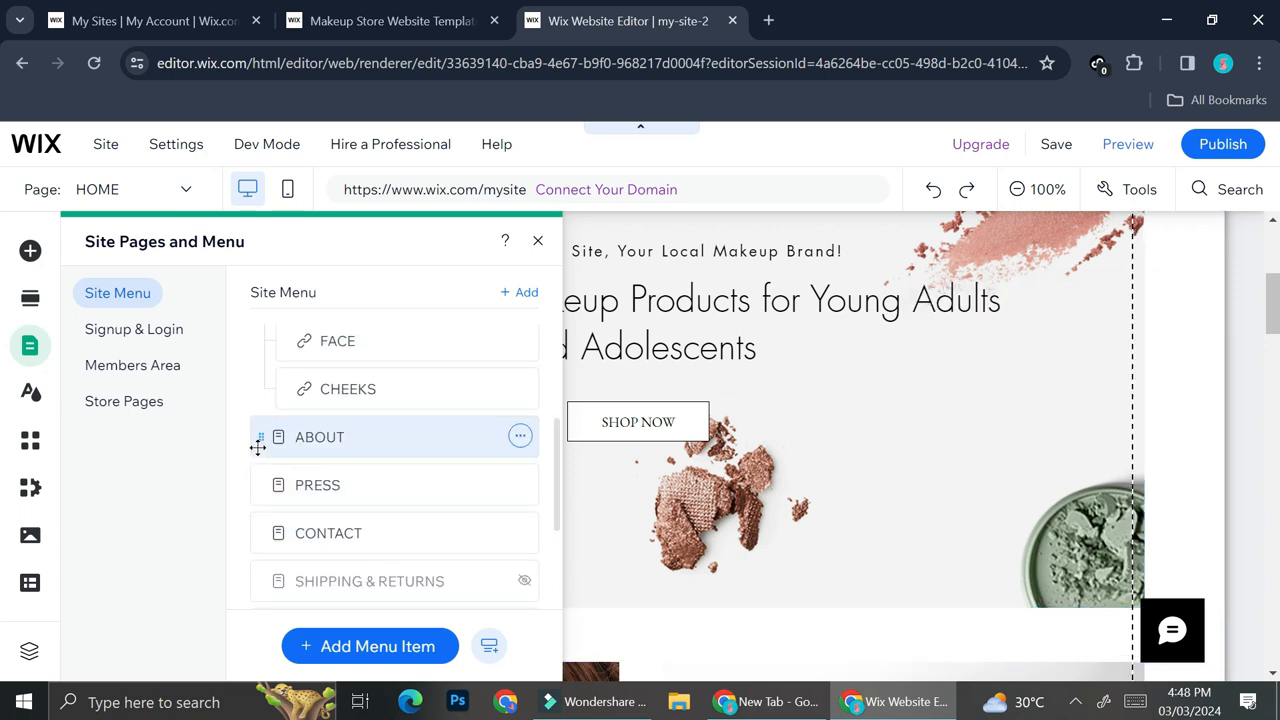
{"action": "left_click_drag", "start_coordinate": [254, 438], "coordinate": [257, 534]}
{"action": "scroll", "coordinate": [311, 487], "scroll_direction": "down", "scroll_amount": 3}
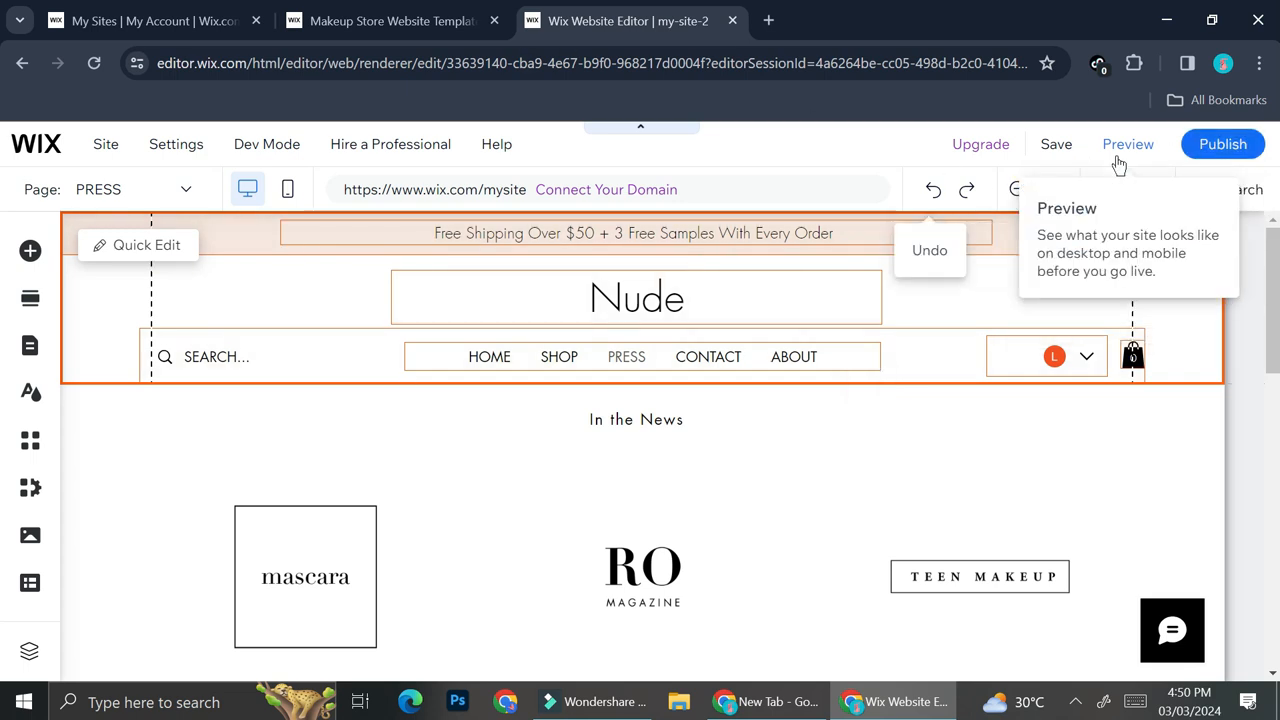
Step: Publish the site and decline editing its mobile version
{"action": "left_click", "coordinate": [1221, 150]}
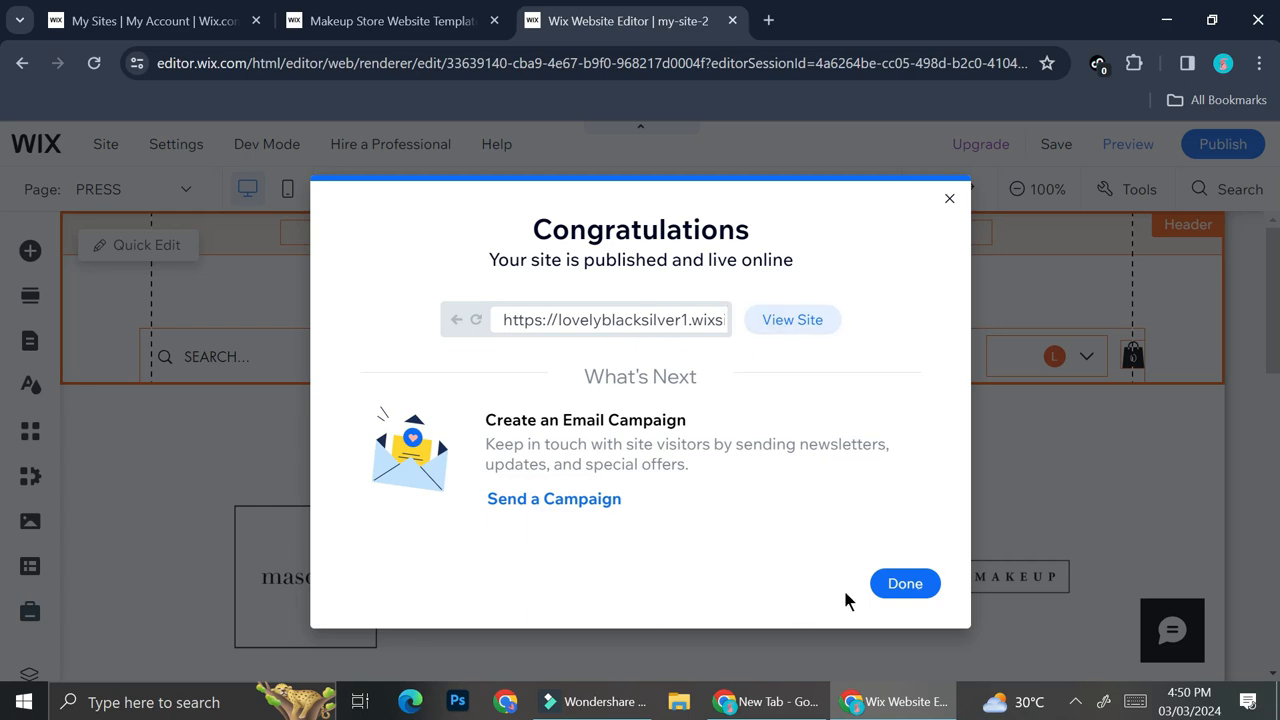
{"action": "left_click", "coordinate": [906, 585]}
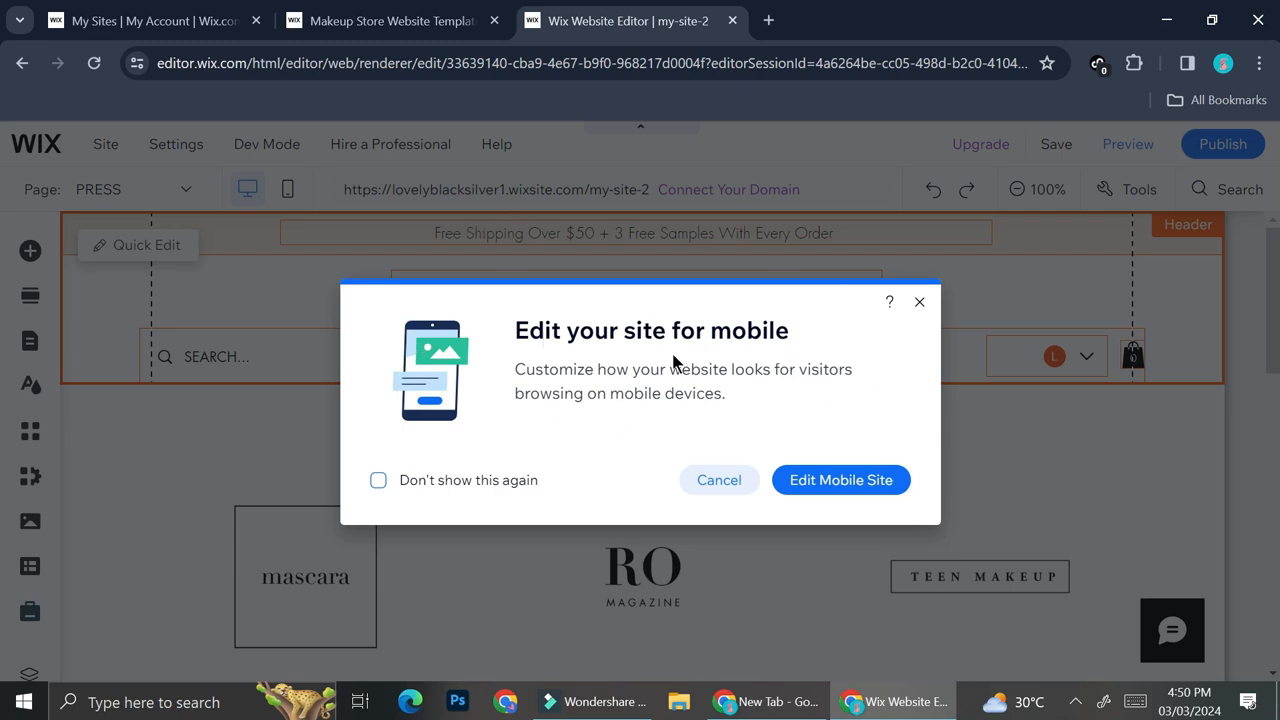
{"action": "left_click", "coordinate": [717, 484]}
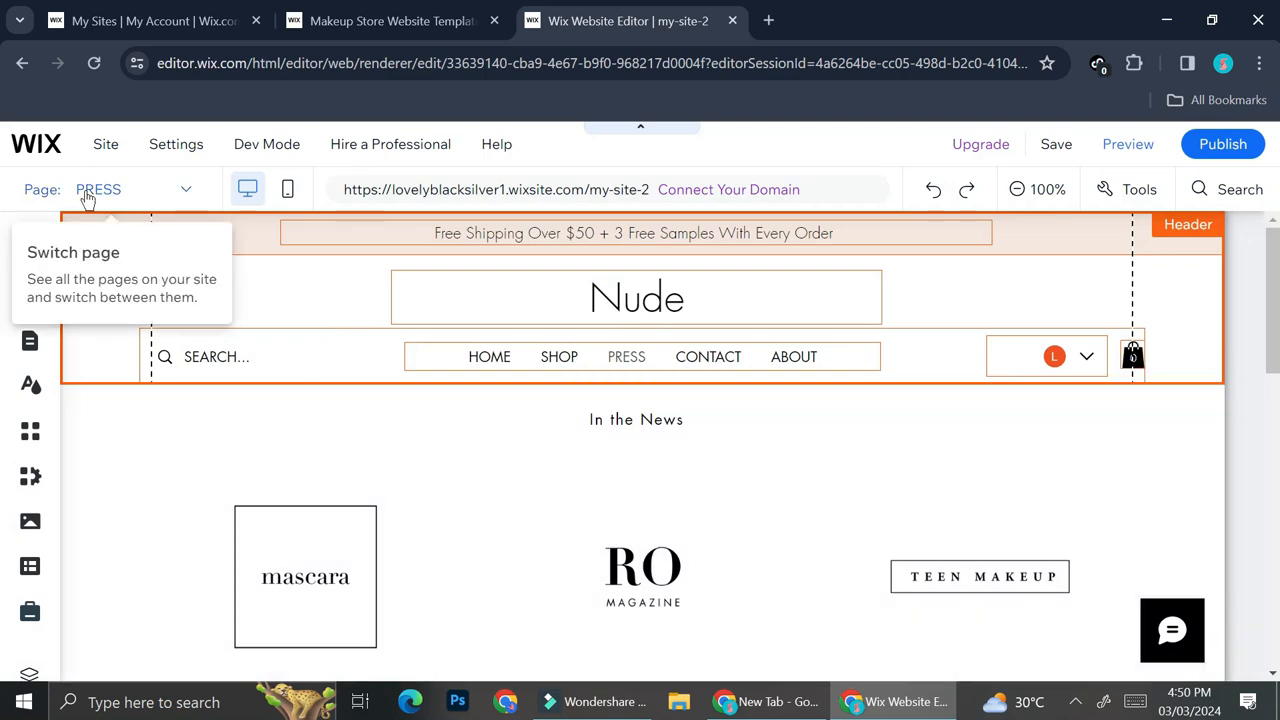
Step: Go from the site editor to the site's dashboard
{"action": "mouse_move", "coordinate": [108, 142]}
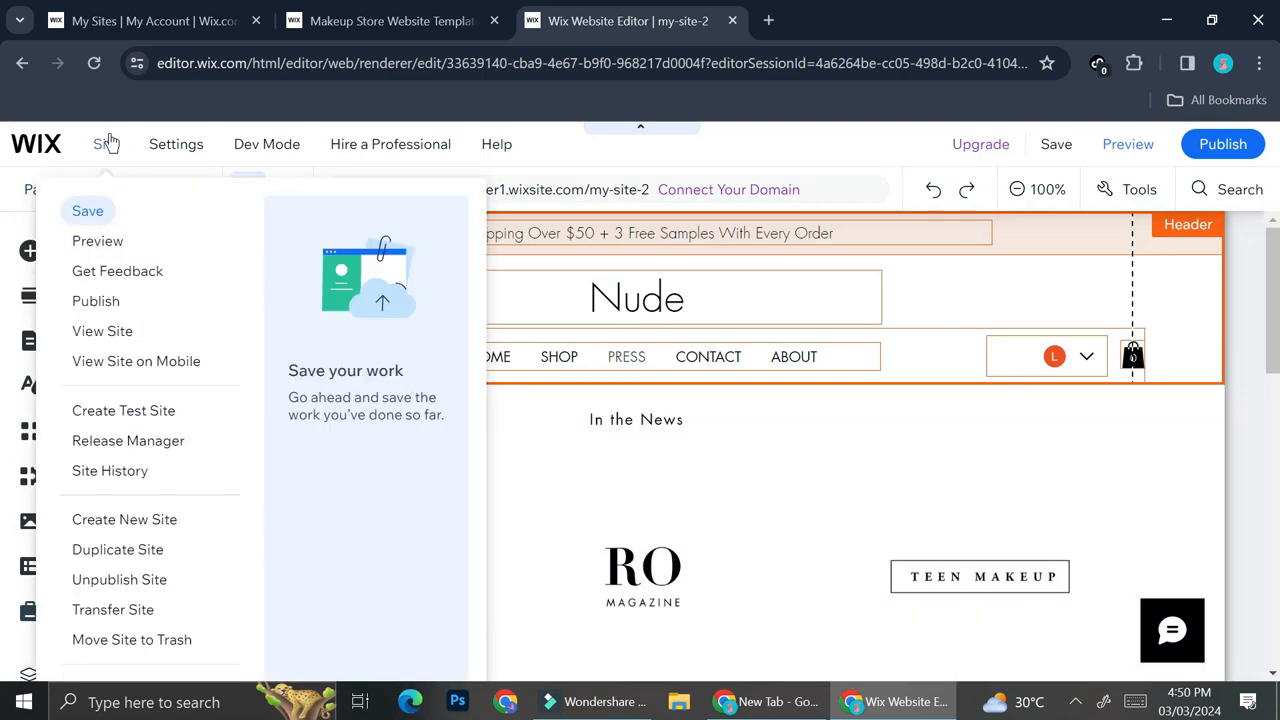
{"action": "mouse_move", "coordinate": [38, 143]}
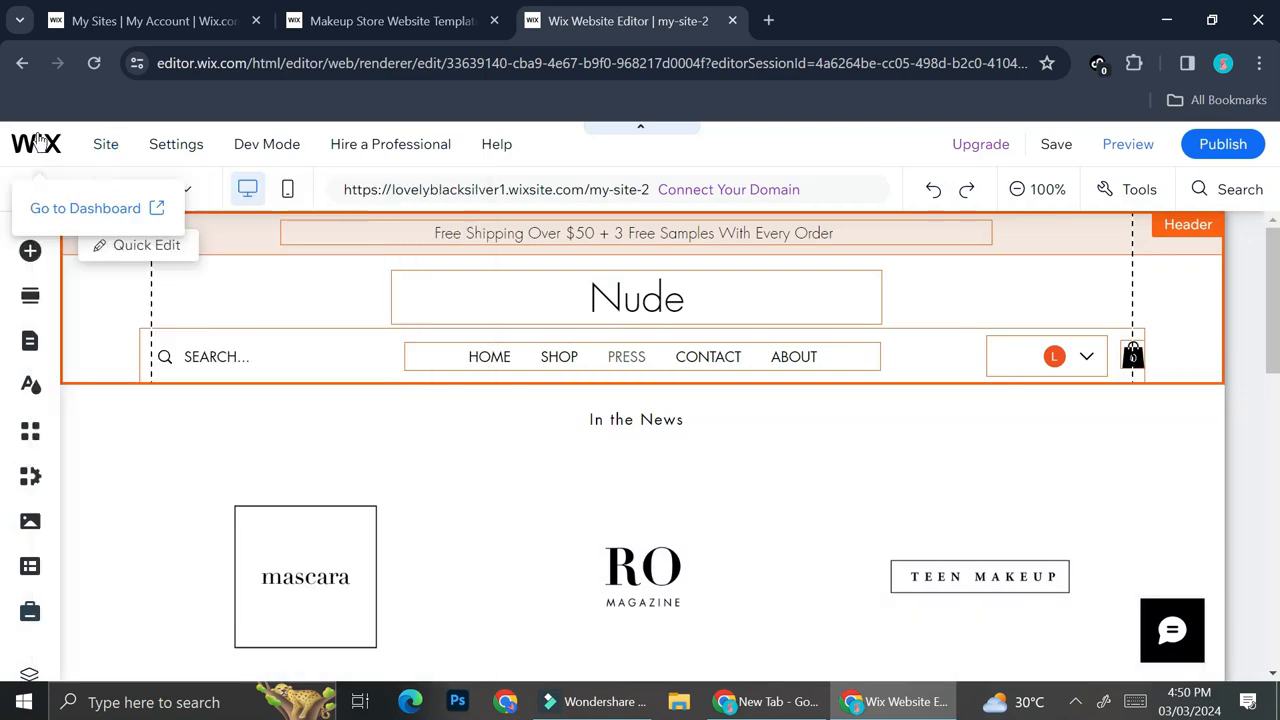
{"action": "left_click", "coordinate": [50, 210]}
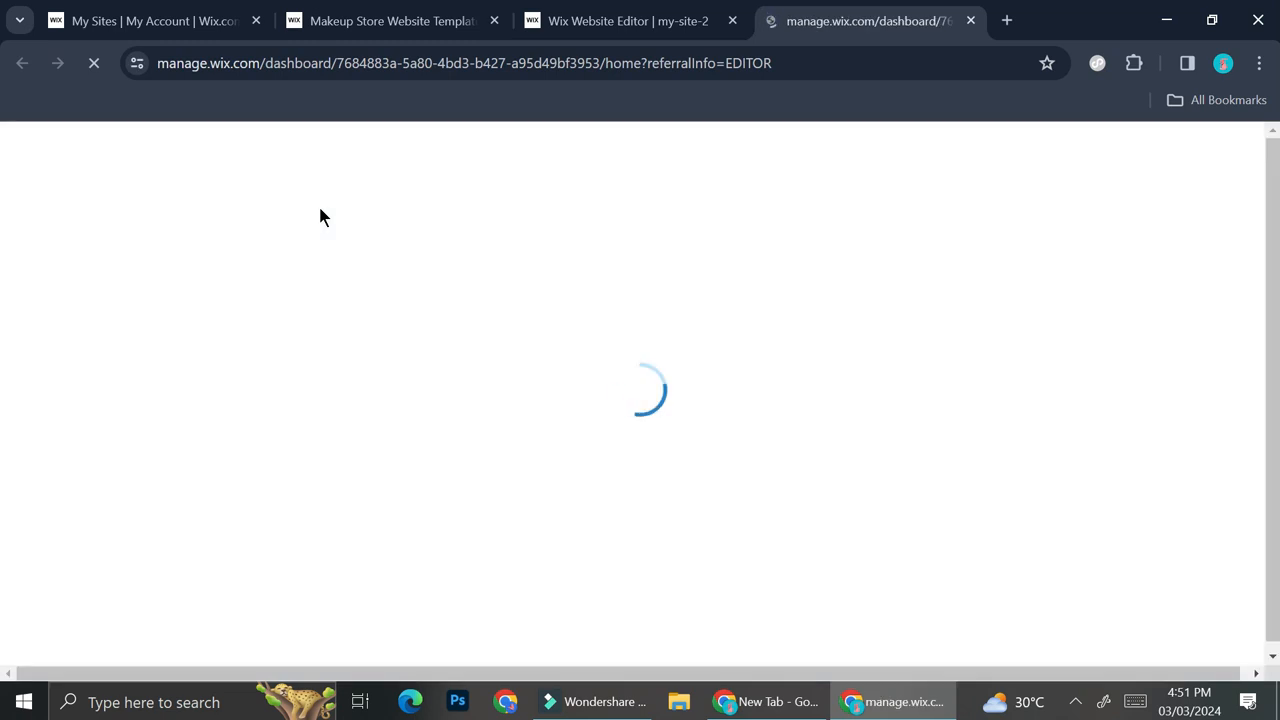